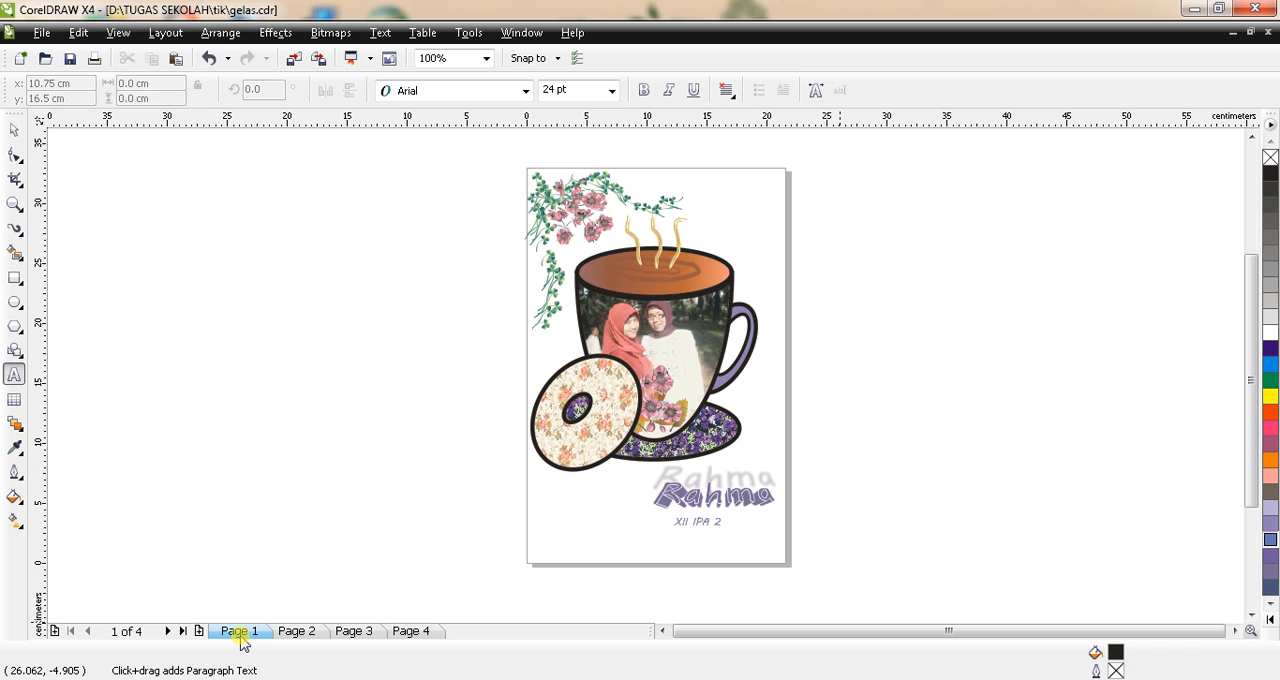
# Step: Browse the document's pages and open the blank Page 4
pyautogui.click(364, 632)
pyautogui.click(299, 632)
pyautogui.click(410, 632)
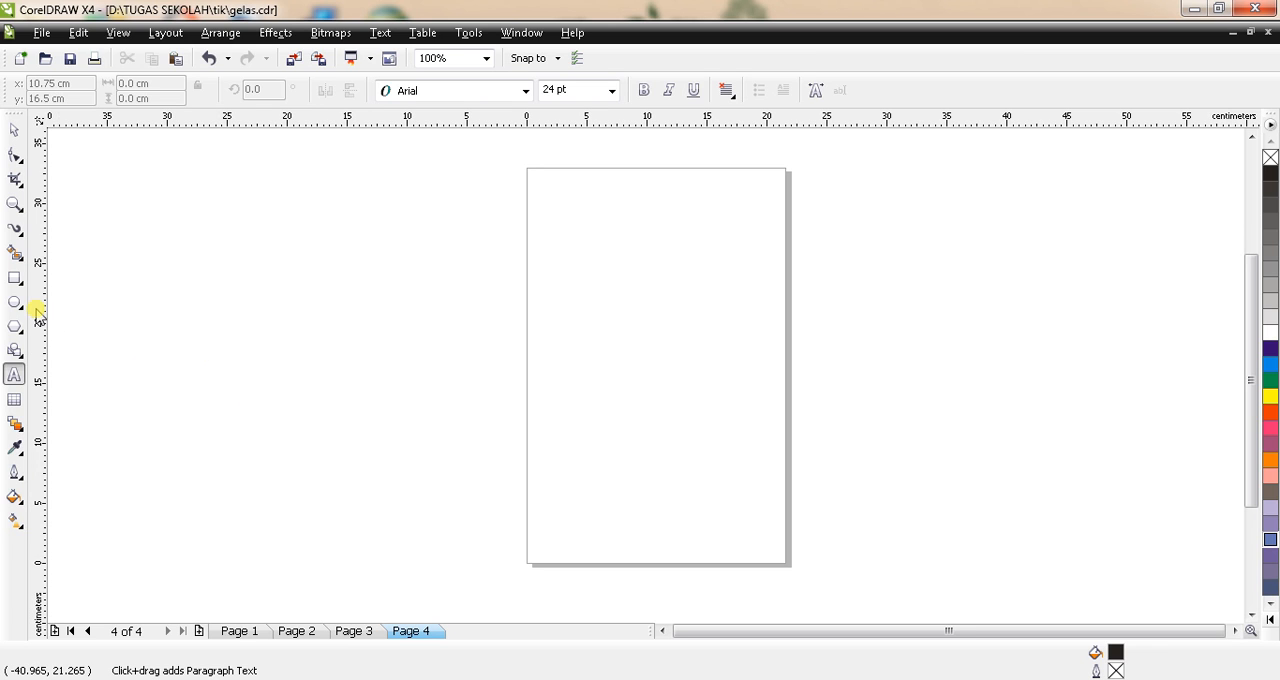
# Step: Draw a half-ellipse pie shape from 0 to 180 degrees, about 14.3 by 13.7 cm, in the upper half of the page
pyautogui.click(12, 303)
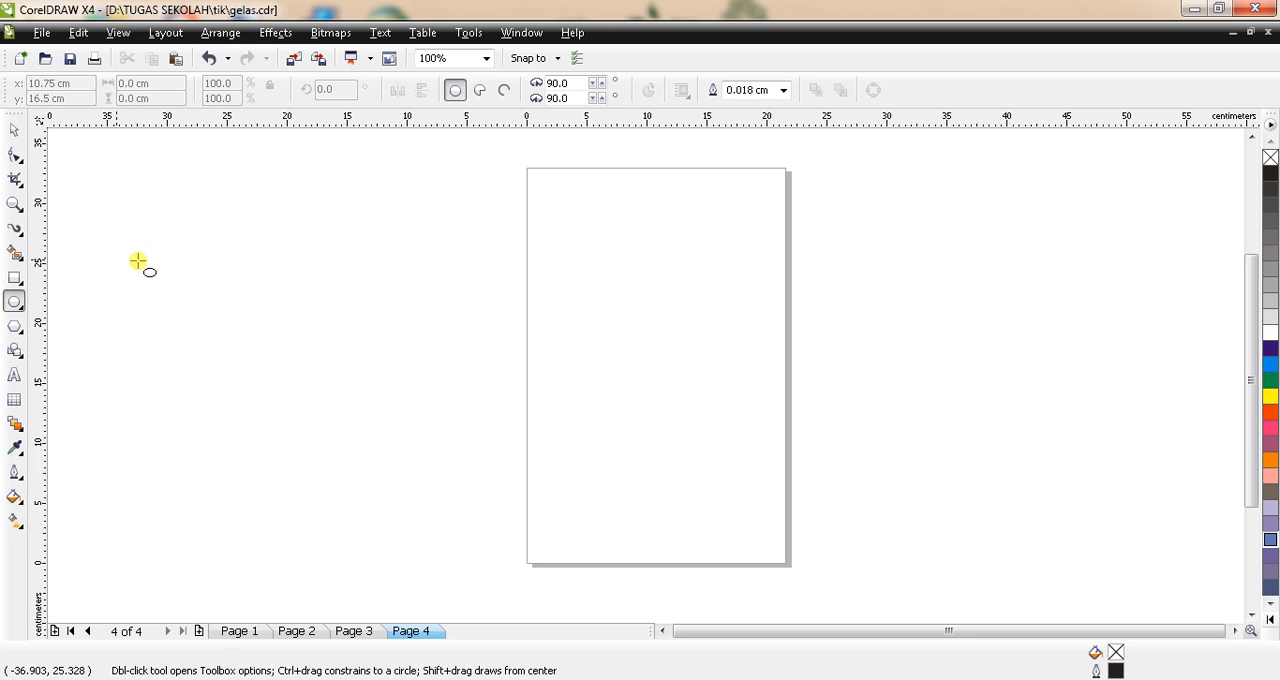
pyautogui.click(477, 92)
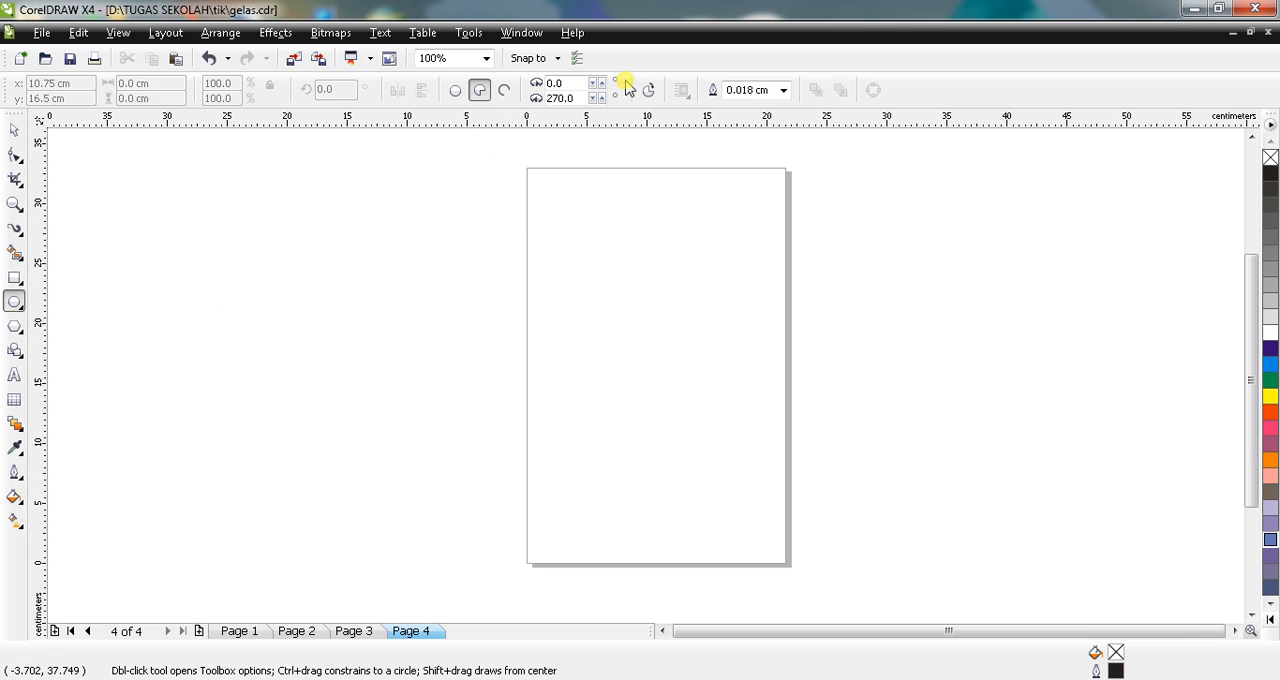
pyautogui.doubleClick(570, 97)
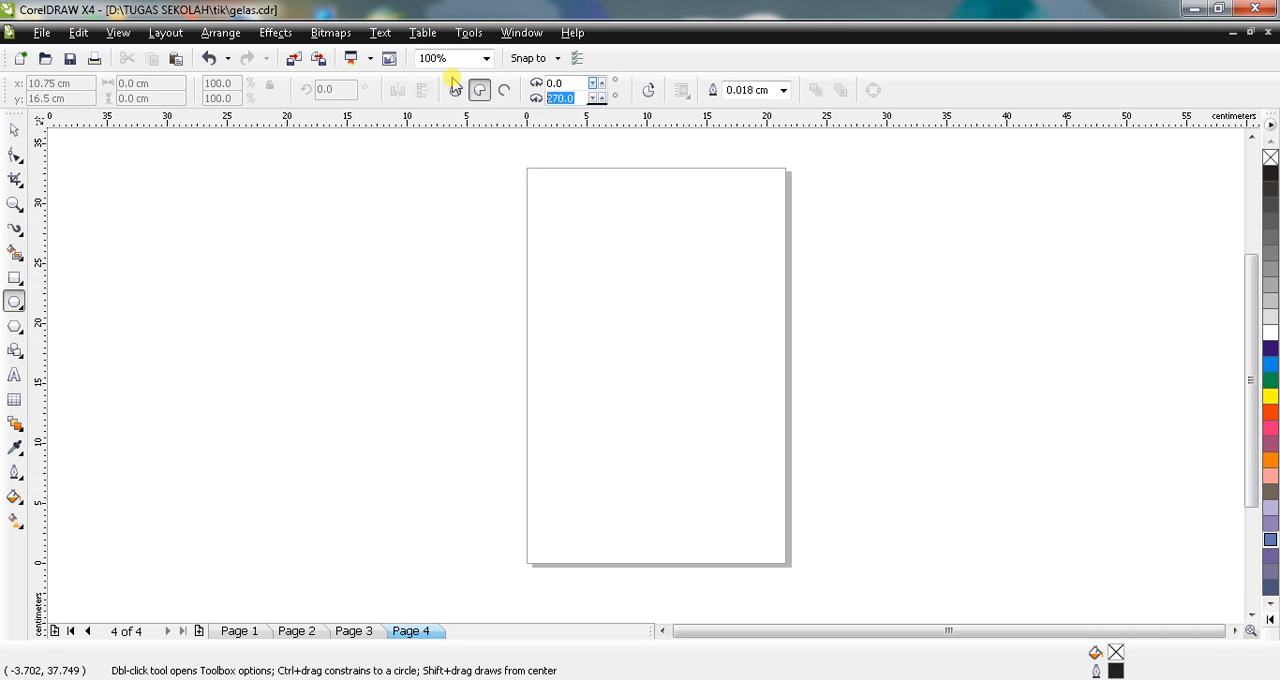
pyautogui.write('180')
pyautogui.press('Return')
pyautogui.moveTo(570, 204)
pyautogui.mouseDown()
pyautogui.moveTo(725, 460)
pyautogui.moveTo(742, 533)
pyautogui.mouseUp()
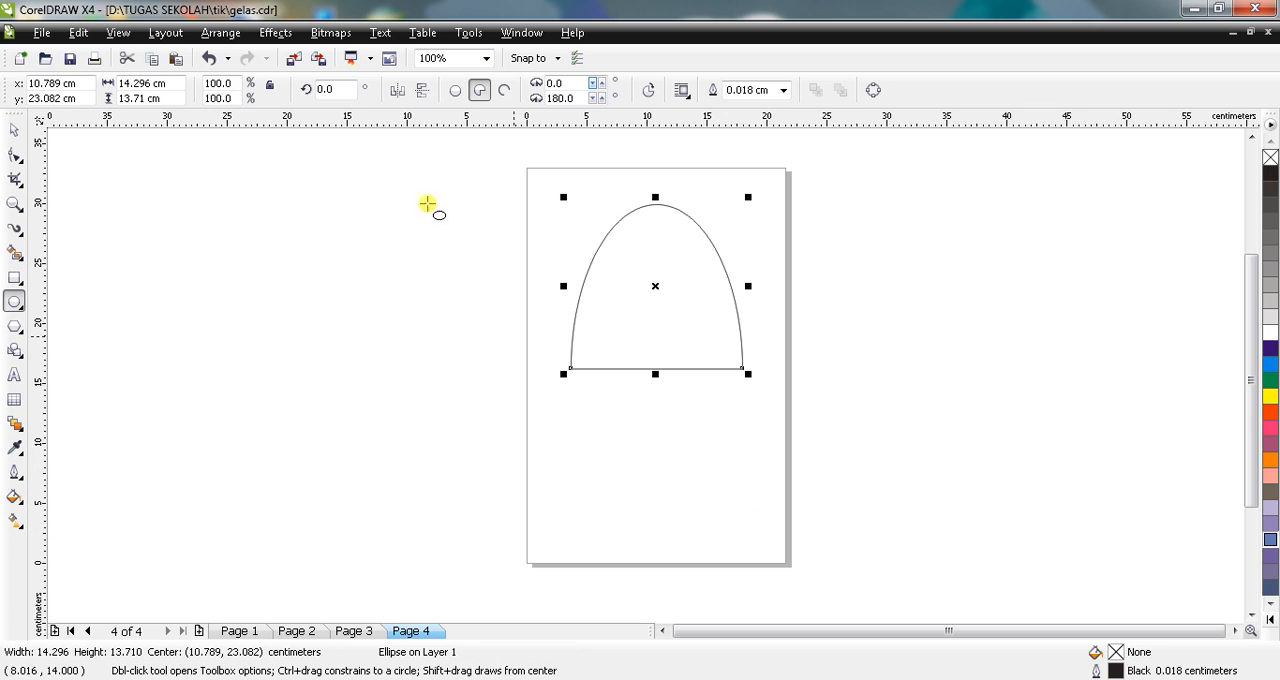
# Step: Turn the half-ellipse upside down with a rotation angle of 180 degrees
pyautogui.click(12, 133)
pyautogui.click(626, 320)
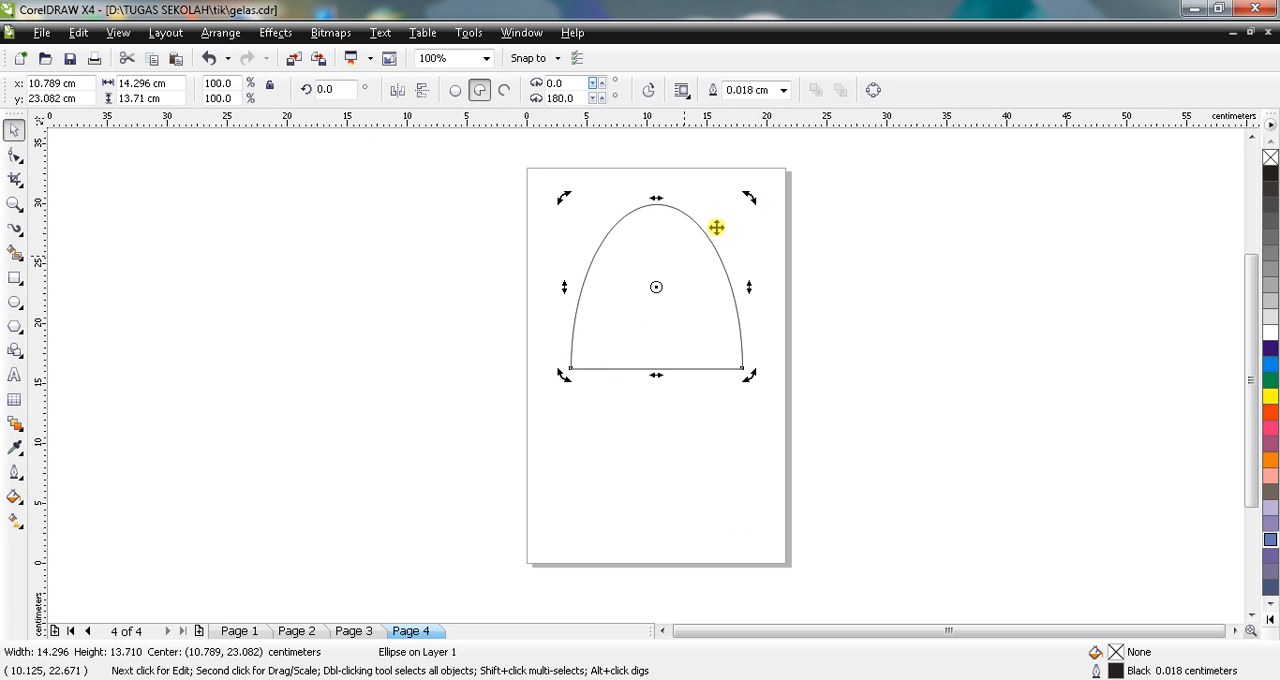
pyautogui.moveTo(746, 195); pyautogui.dragTo(536, 398)
pyautogui.doubleClick(350, 89)
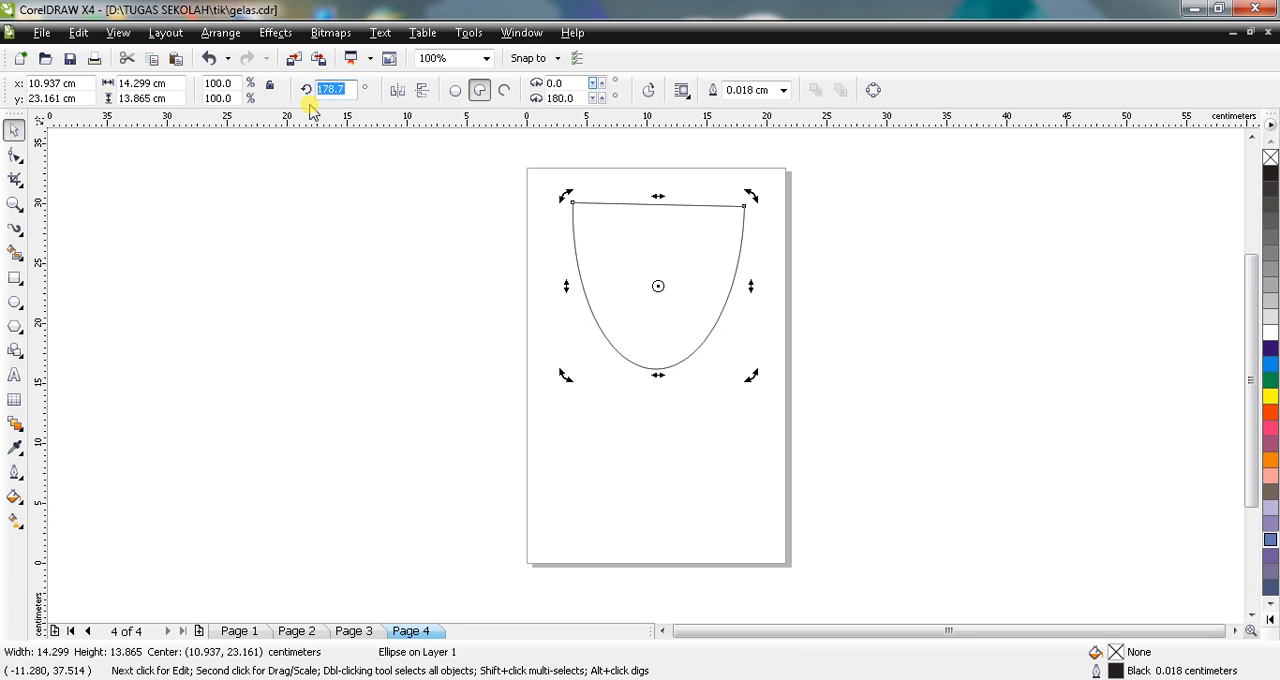
pyautogui.write('180')
pyautogui.press('Return')
# Step: Move the rotated half-ellipse off the page into the empty area beside it
pyautogui.moveTo(654, 221); pyautogui.dragTo(654, 285)
pyautogui.click(675, 212)
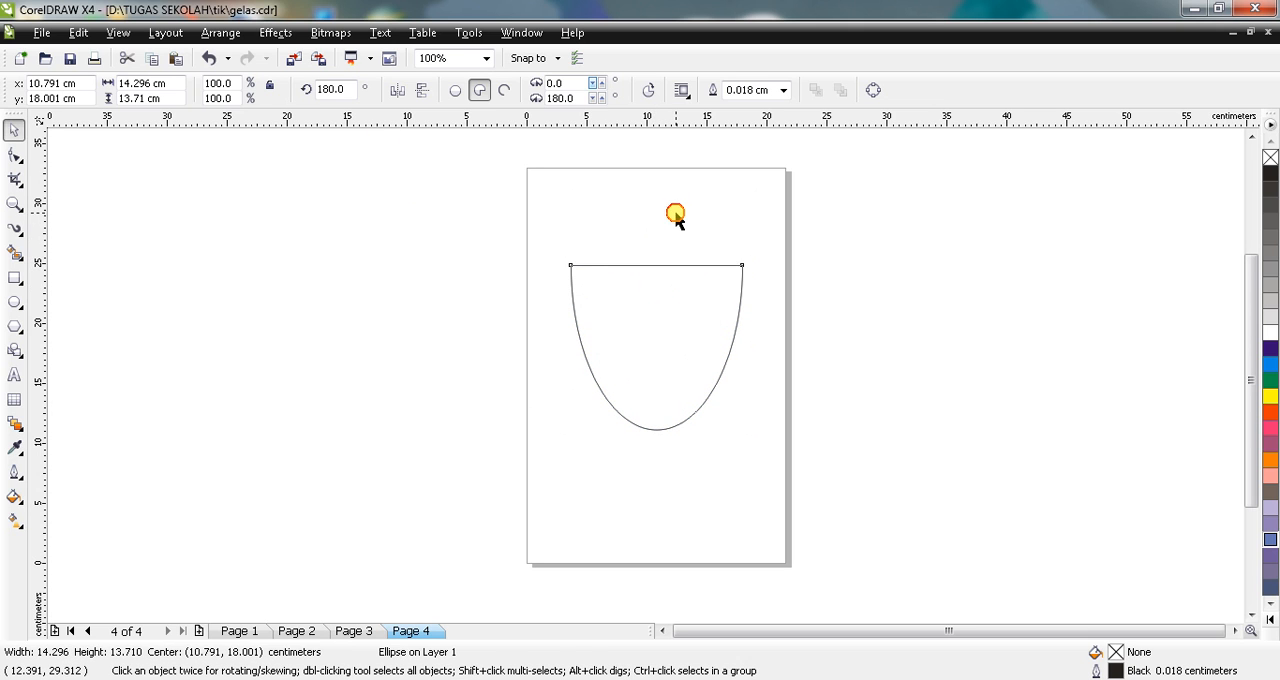
pyautogui.click(646, 314)
pyautogui.moveTo(646, 314); pyautogui.dragTo(425, 295)
pyautogui.click(323, 323)
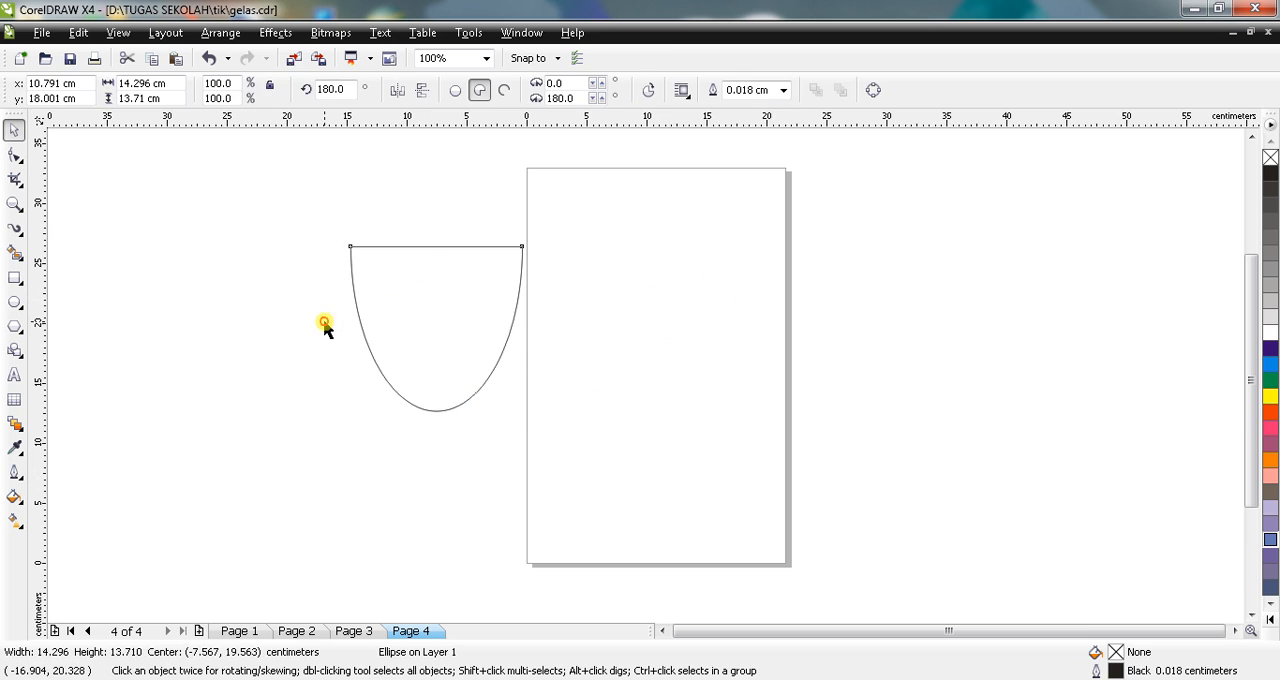
# Step: Draw a full ellipse about 15.7 by 16.7 cm on the page and a rectangle about 22.7 by 6.8 cm across its upper part
pyautogui.click(15, 304)
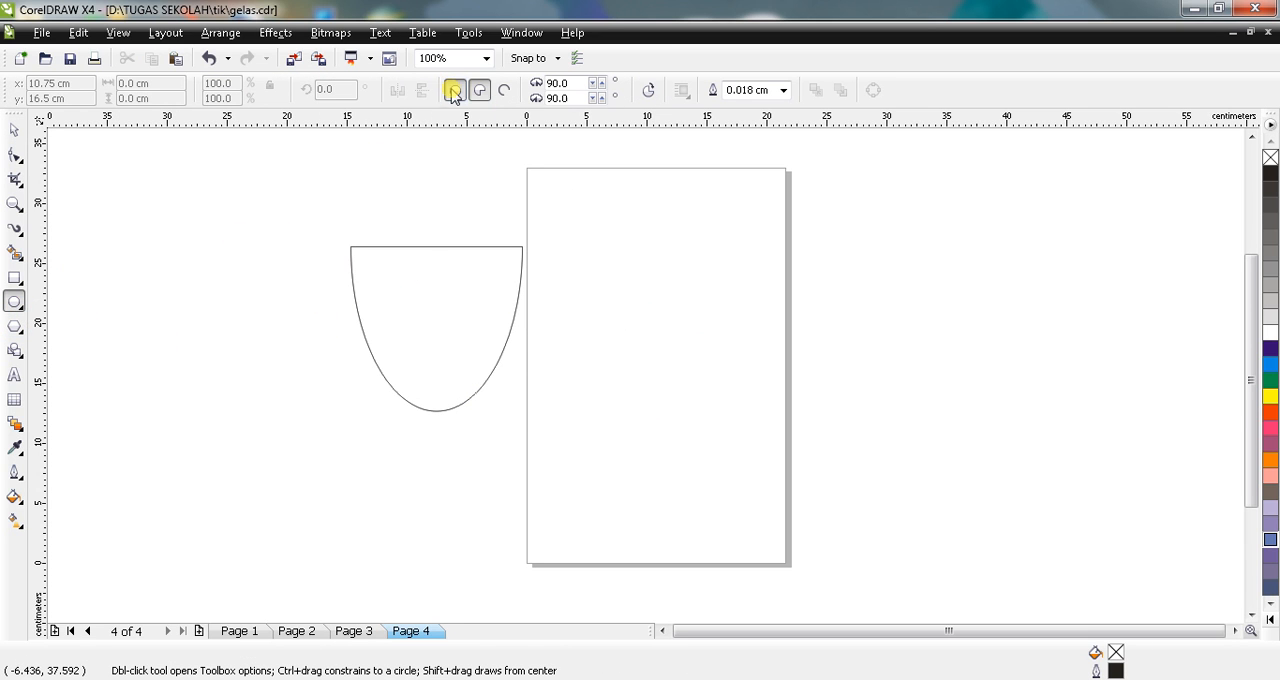
pyautogui.moveTo(555, 245); pyautogui.dragTo(756, 459)
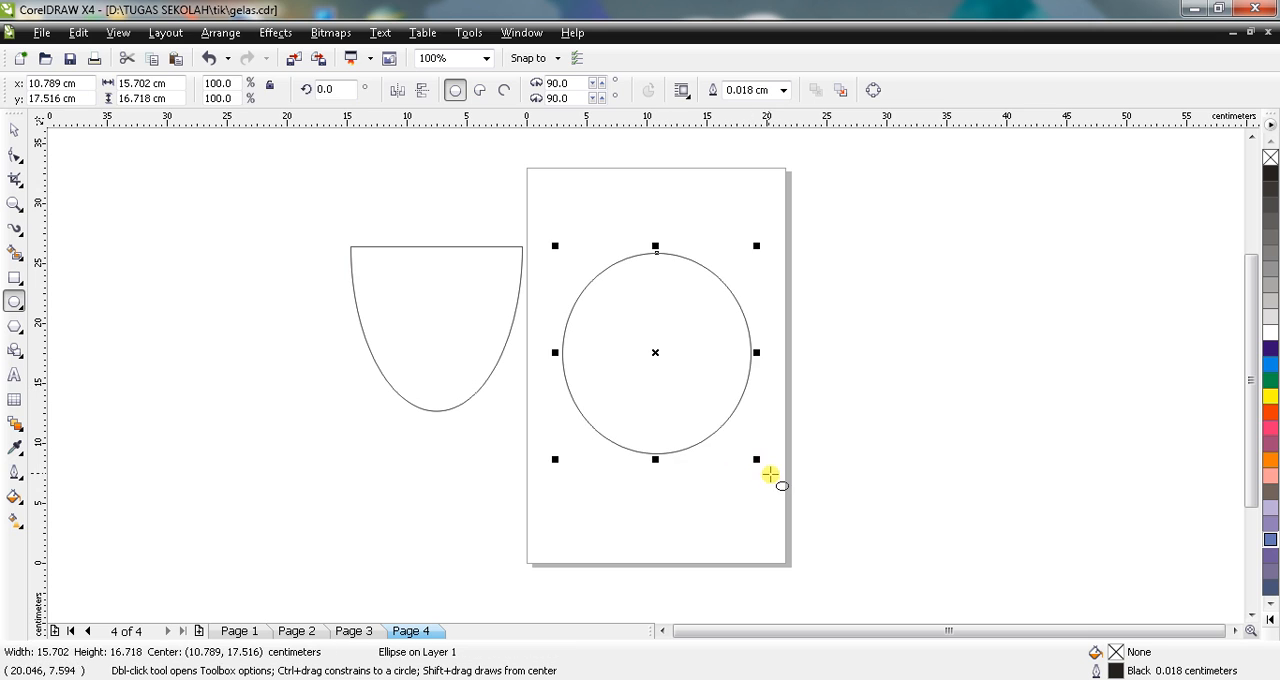
pyautogui.click(14, 277)
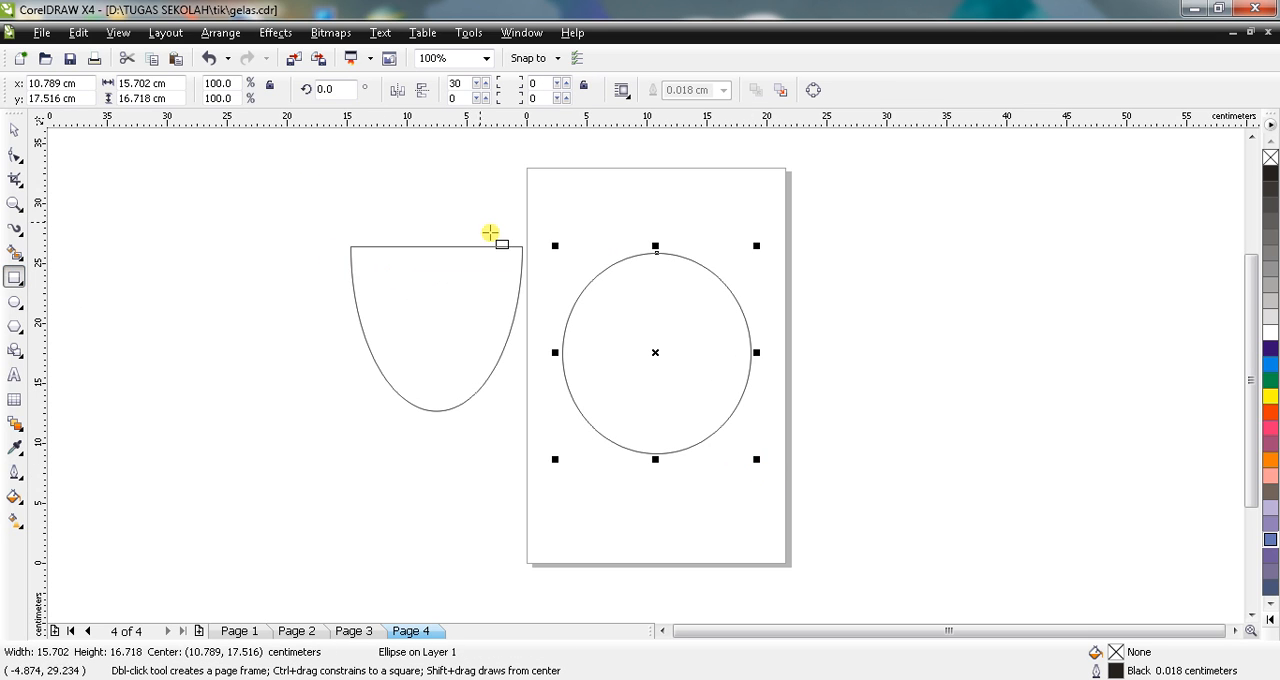
pyautogui.moveTo(527, 233); pyautogui.dragTo(799, 314)
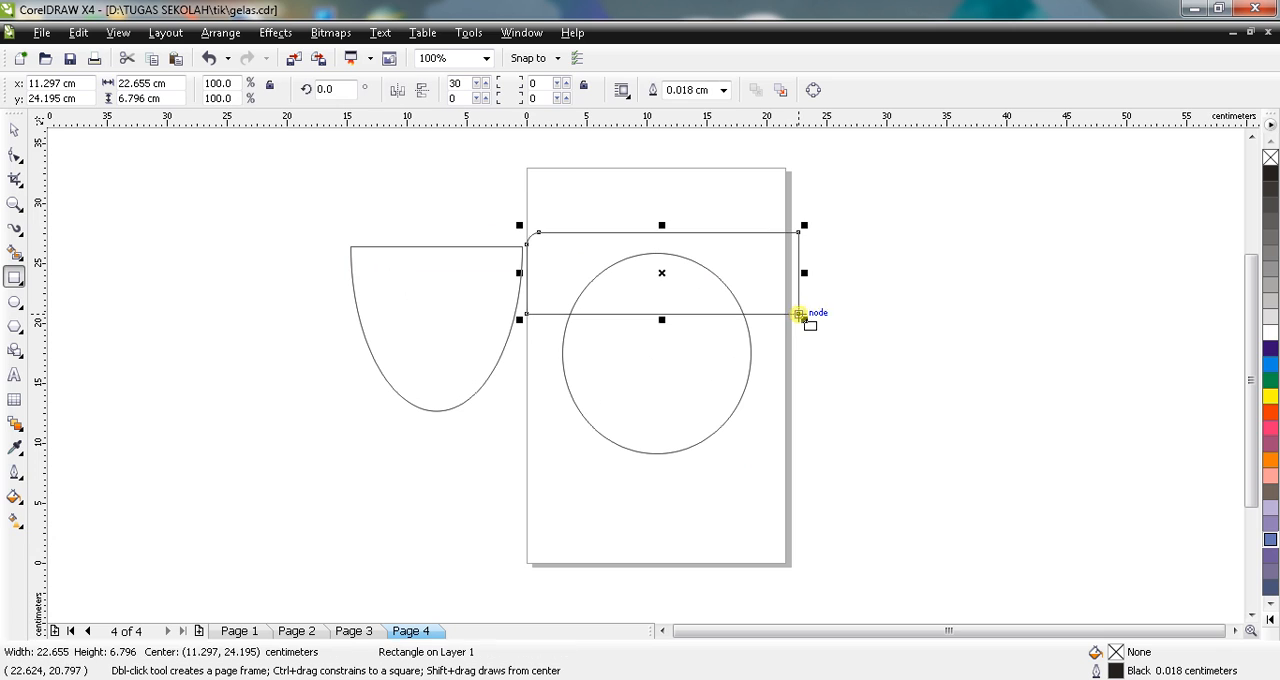
# Step: Trim the upper part of the ellipse with the overlapping rectangle to form a flat-topped cup body
pyautogui.click(14, 130)
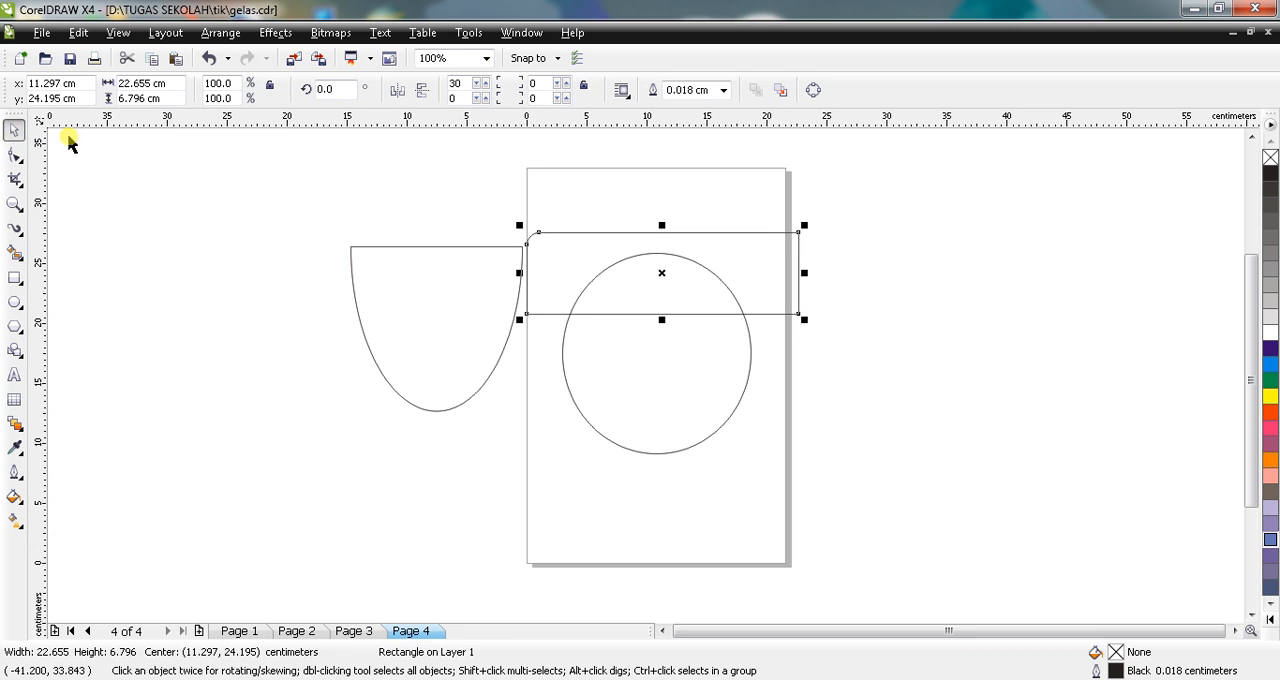
pyautogui.click(430, 286)
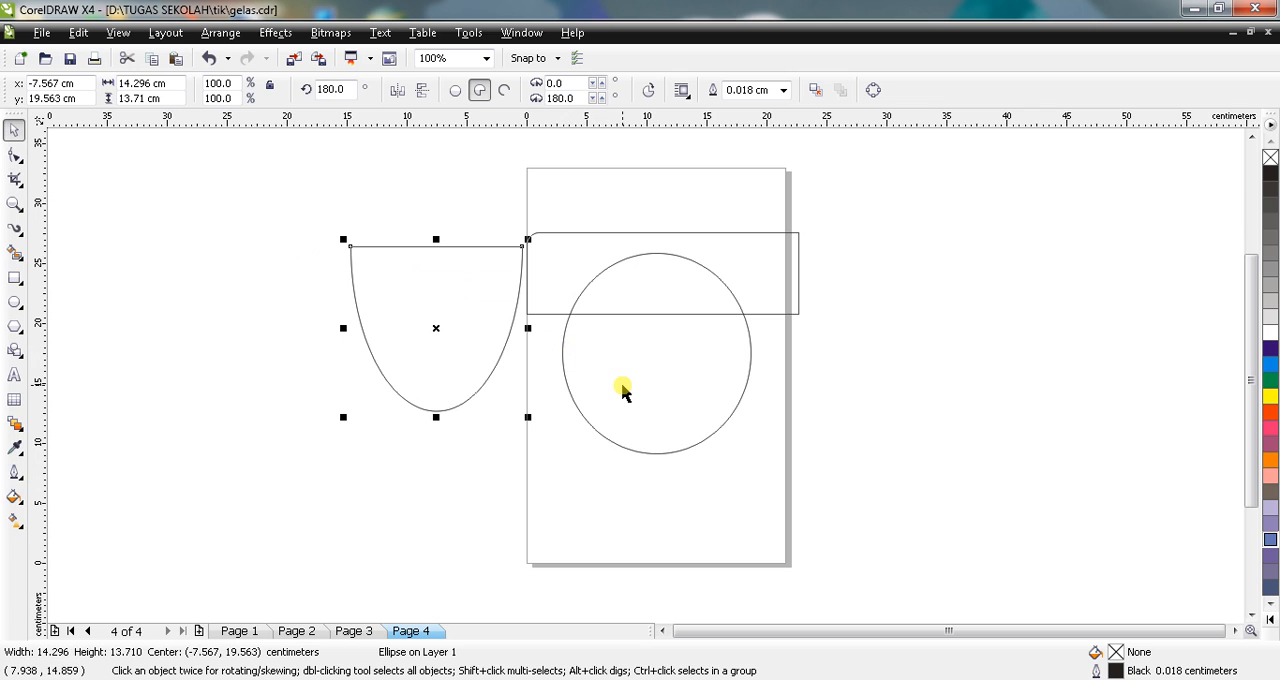
pyautogui.click(596, 235)
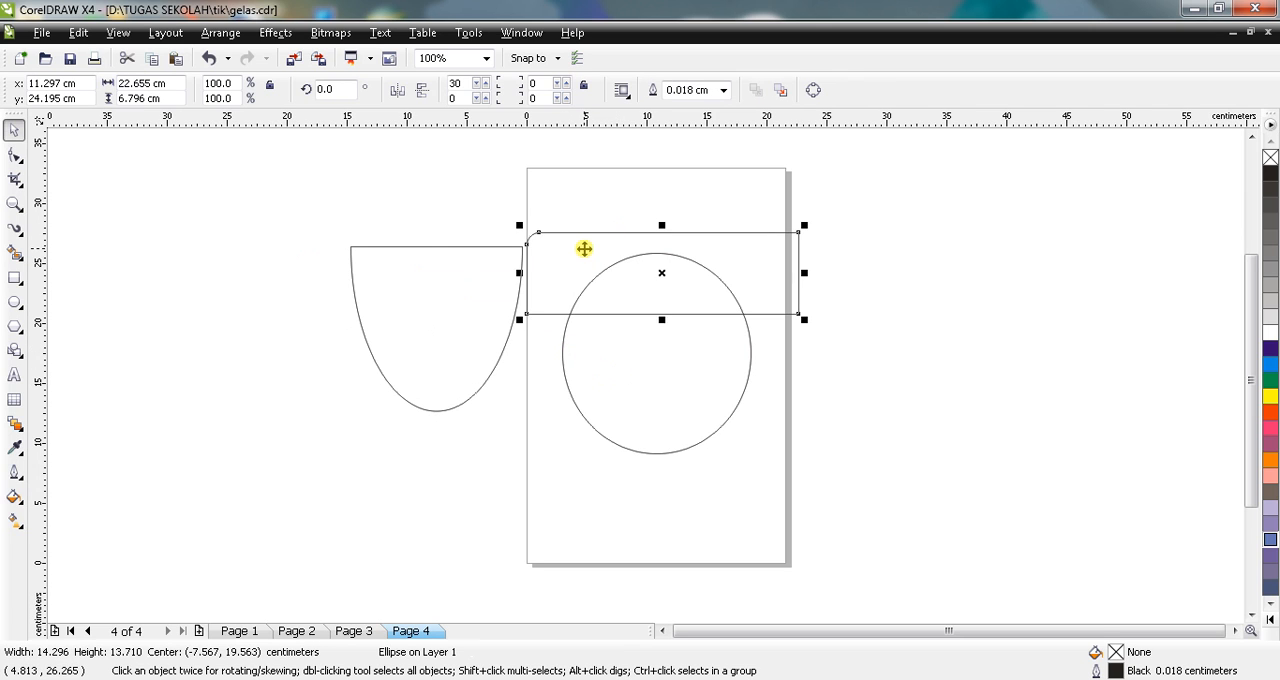
pyautogui.keyDown('shift'); pyautogui.click(628, 372); pyautogui.keyUp('shift')
pyautogui.click(509, 209)
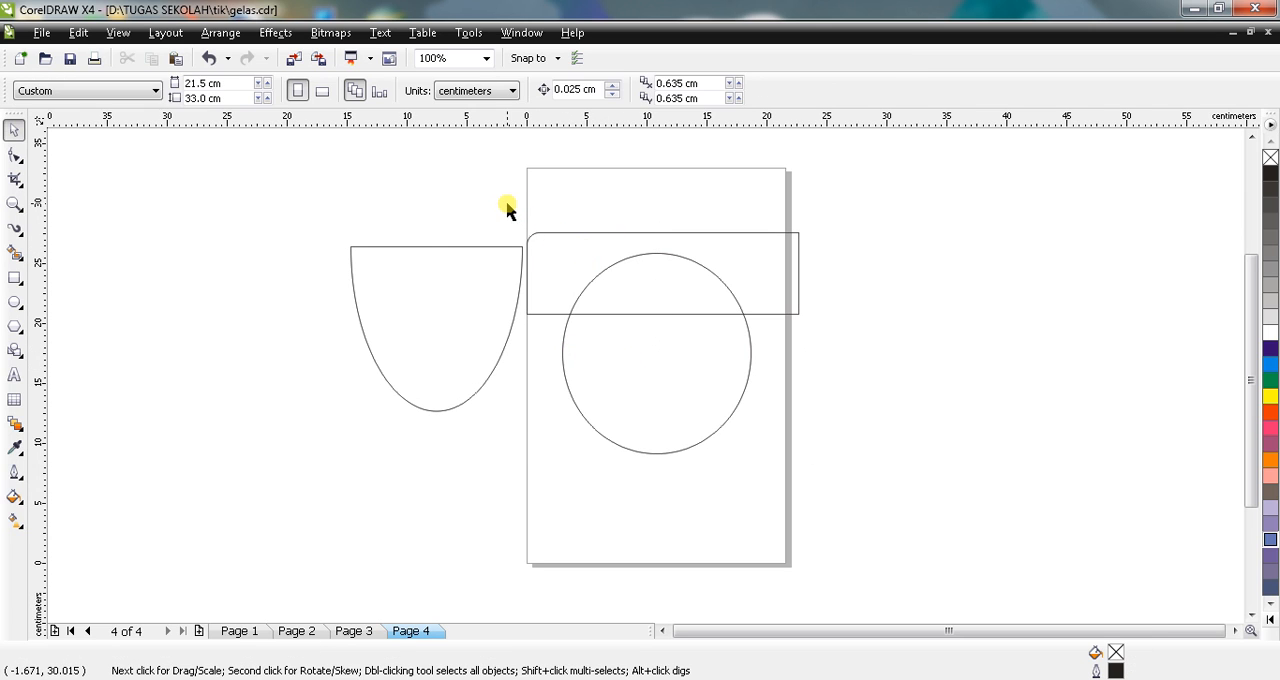
pyautogui.moveTo(521, 197); pyautogui.dragTo(845, 503)
pyautogui.click(594, 90)
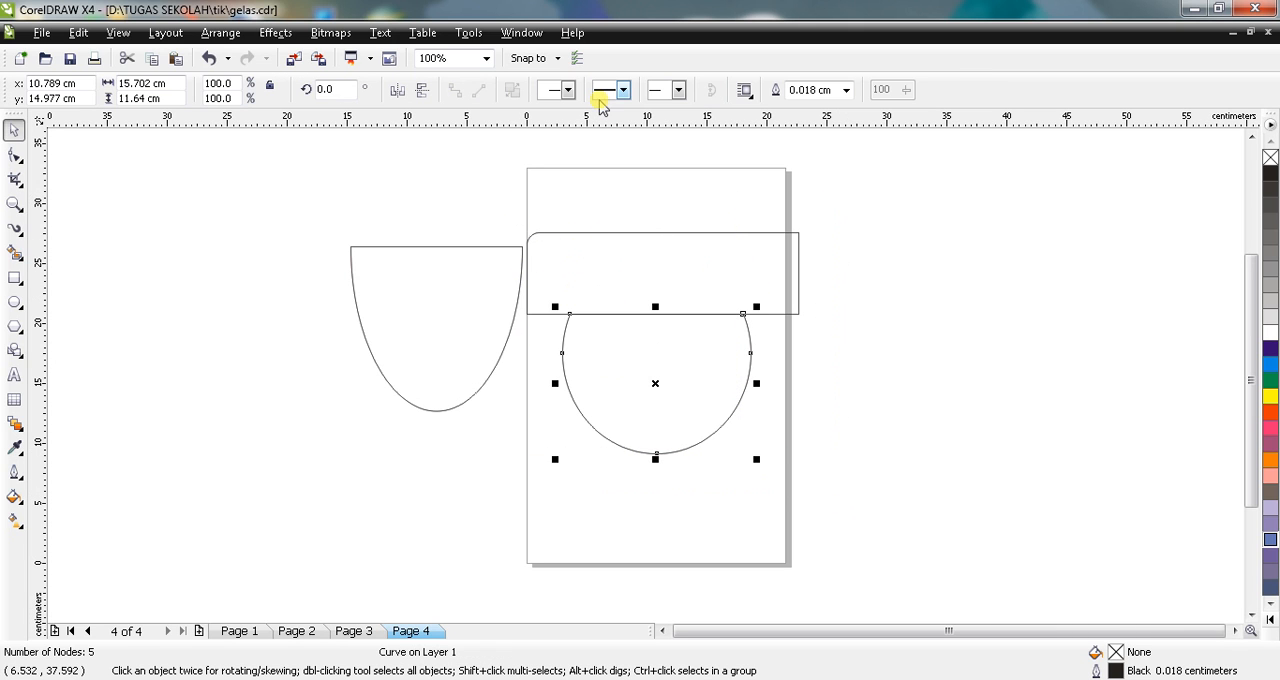
# Step: Delete the cutting rectangle and move the trimmed cup shape higher on the page
pyautogui.click(563, 266)
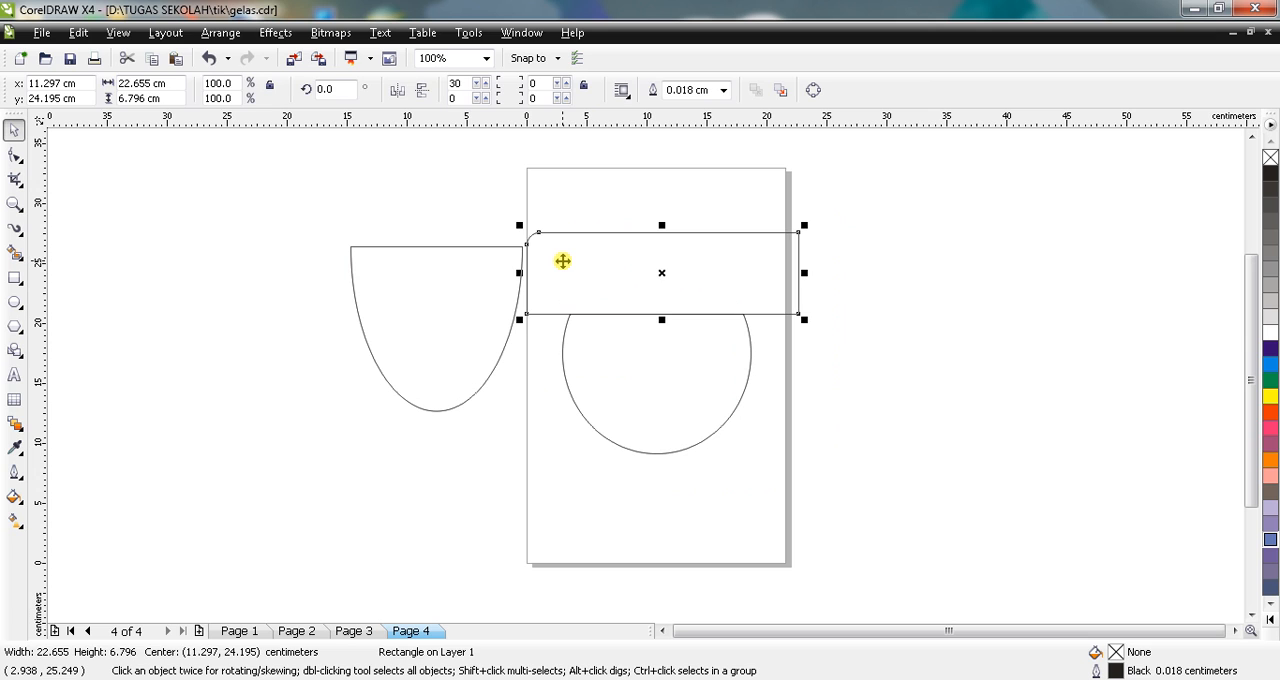
pyautogui.press('Delete')
pyautogui.moveTo(630, 331); pyautogui.dragTo(609, 272)
pyautogui.click(583, 481)
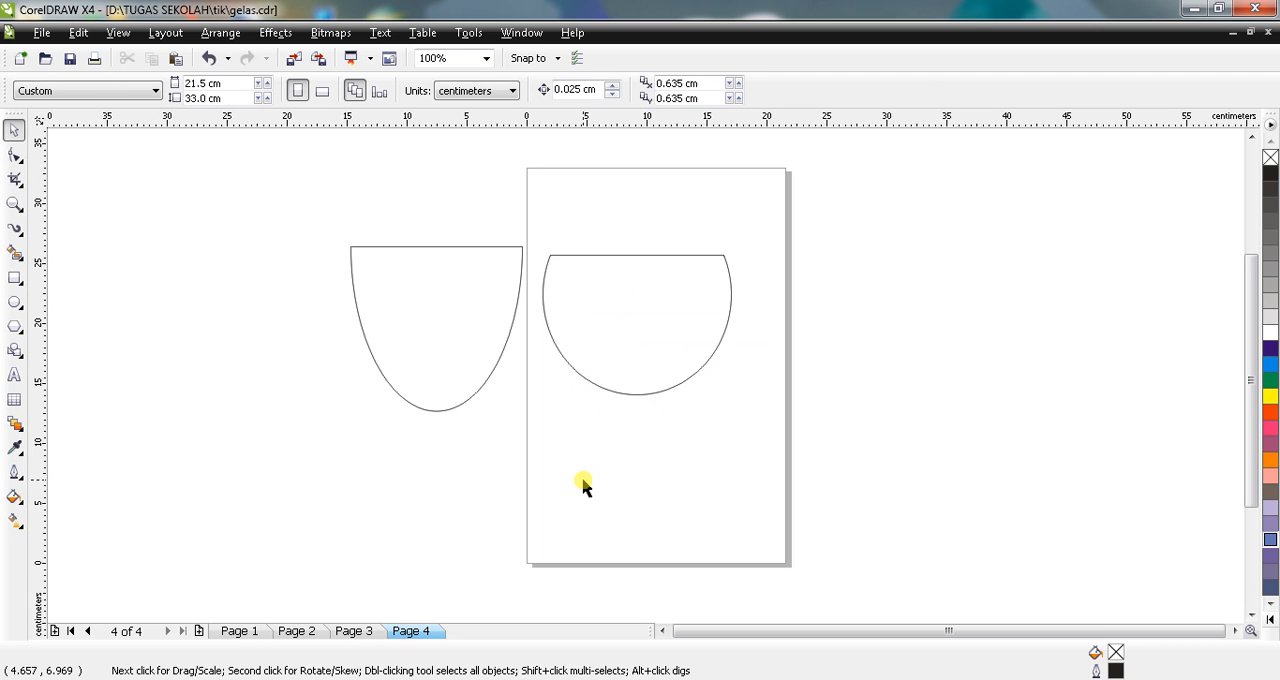
# Step: Check the finished cup on Page 1, return to Page 4 and delete the half-ellipse beside the page
pyautogui.click(235, 634)
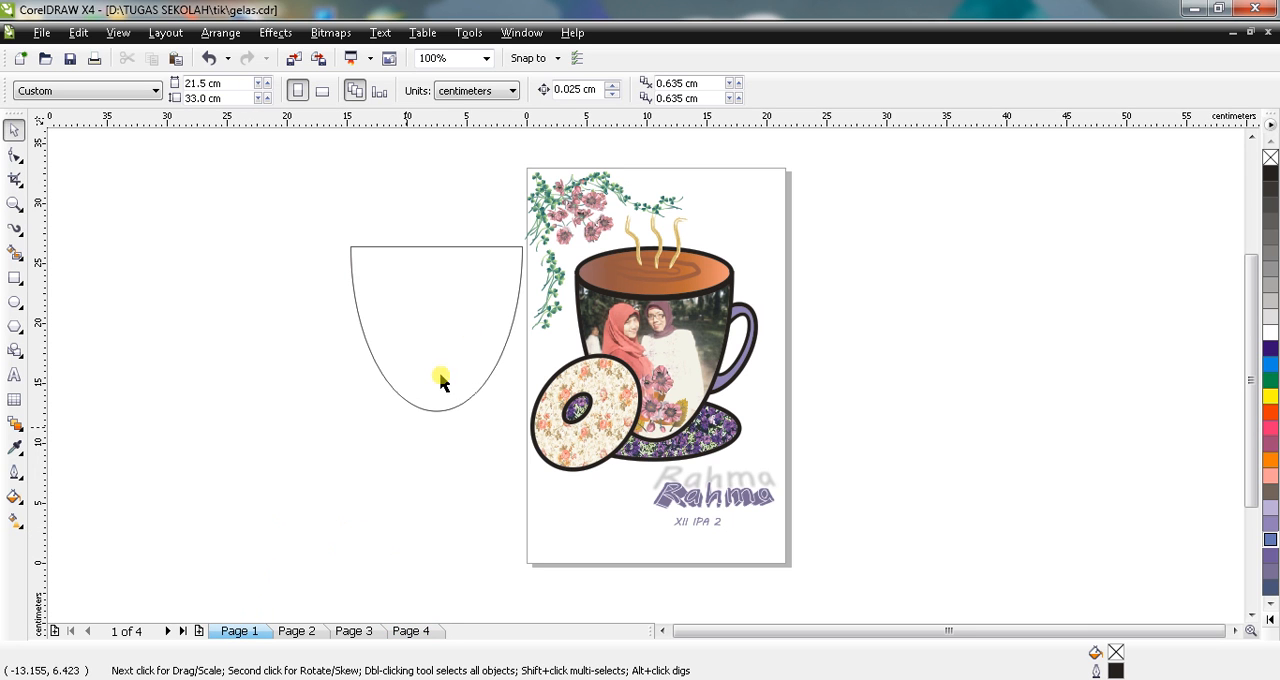
pyautogui.moveTo(452, 343)
pyautogui.mouseDown()
pyautogui.moveTo(451, 383)
pyautogui.moveTo(449, 360)
pyautogui.mouseUp()
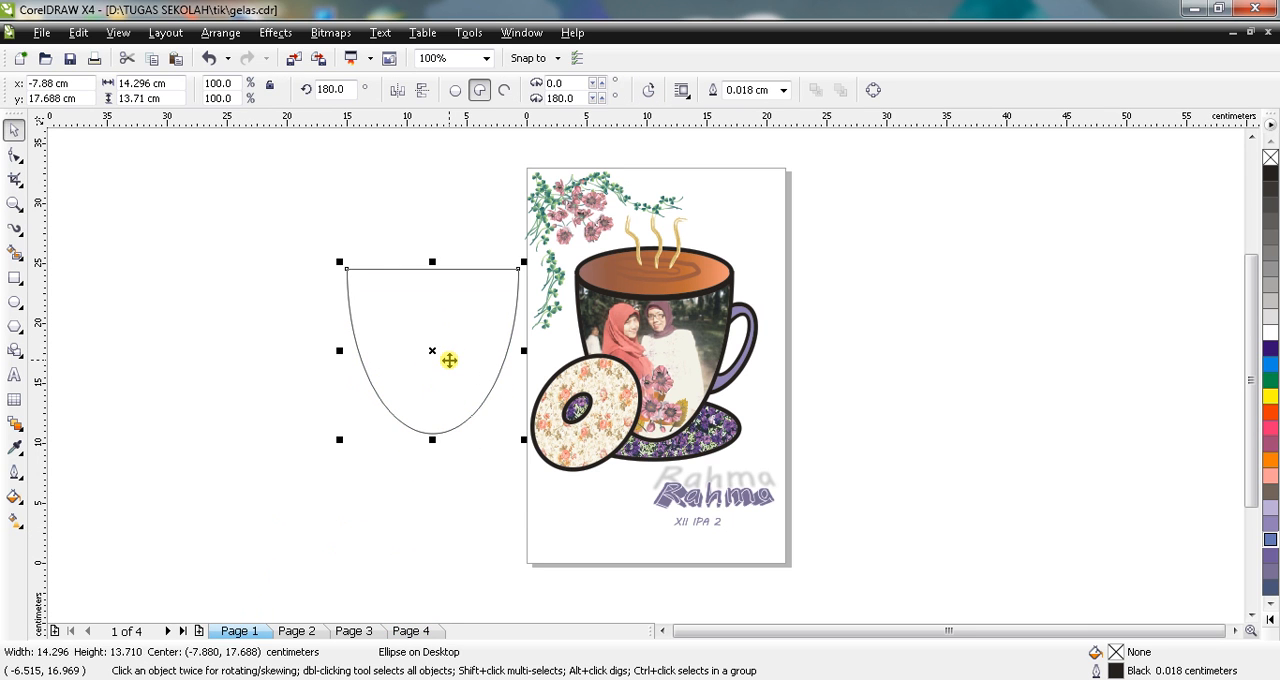
pyautogui.click(413, 632)
pyautogui.moveTo(491, 377); pyautogui.dragTo(492, 362)
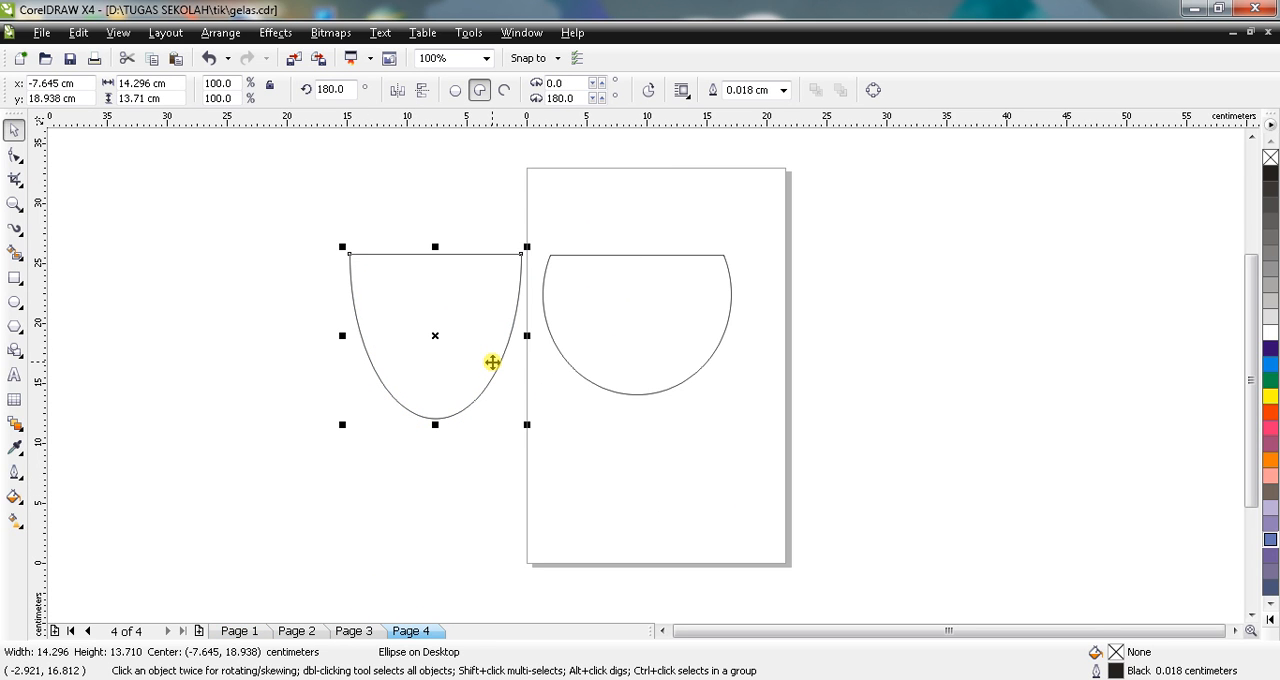
pyautogui.press('Delete')
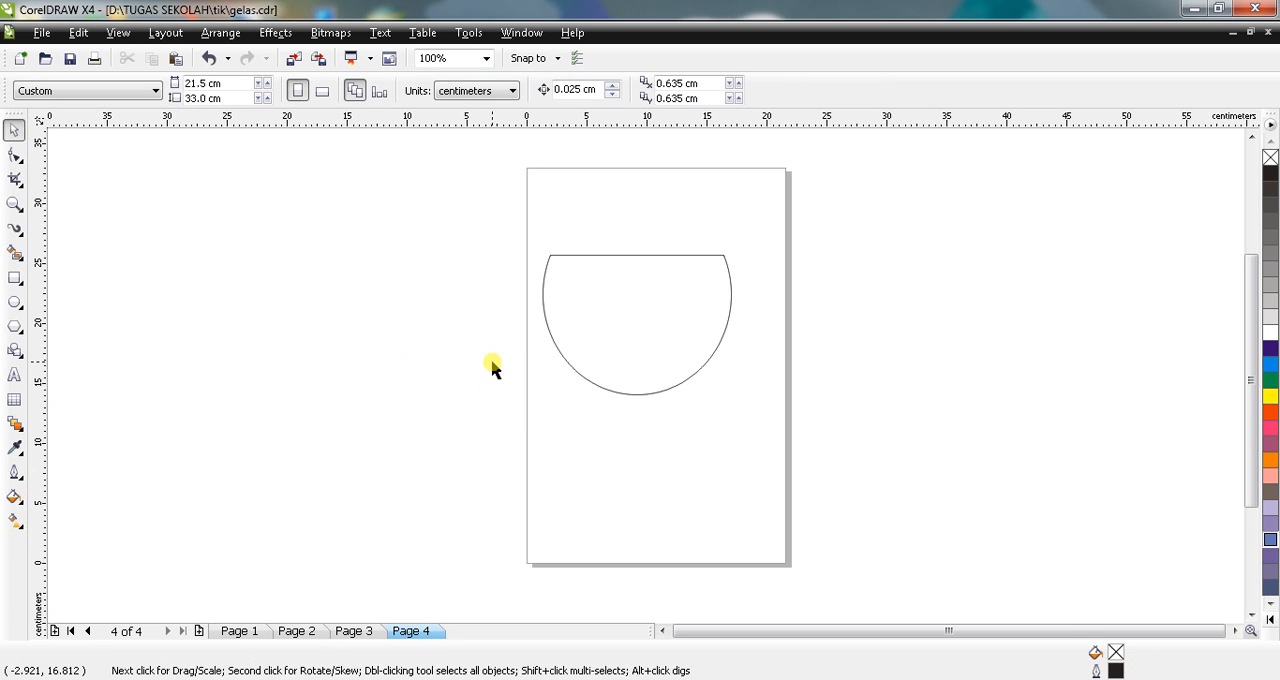
# Step: Lower the cup shape on the page and import the itb1 image beside it at about 15.8 cm square
pyautogui.moveTo(631, 325); pyautogui.dragTo(637, 376)
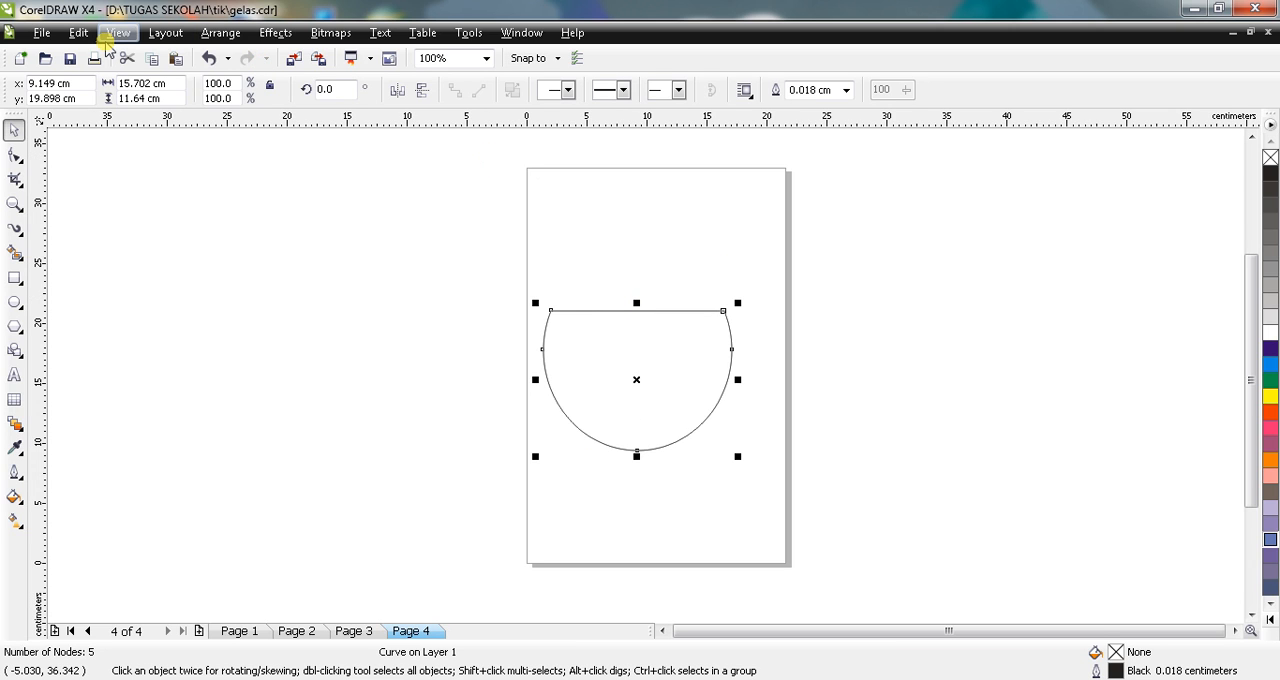
pyautogui.click(38, 34)
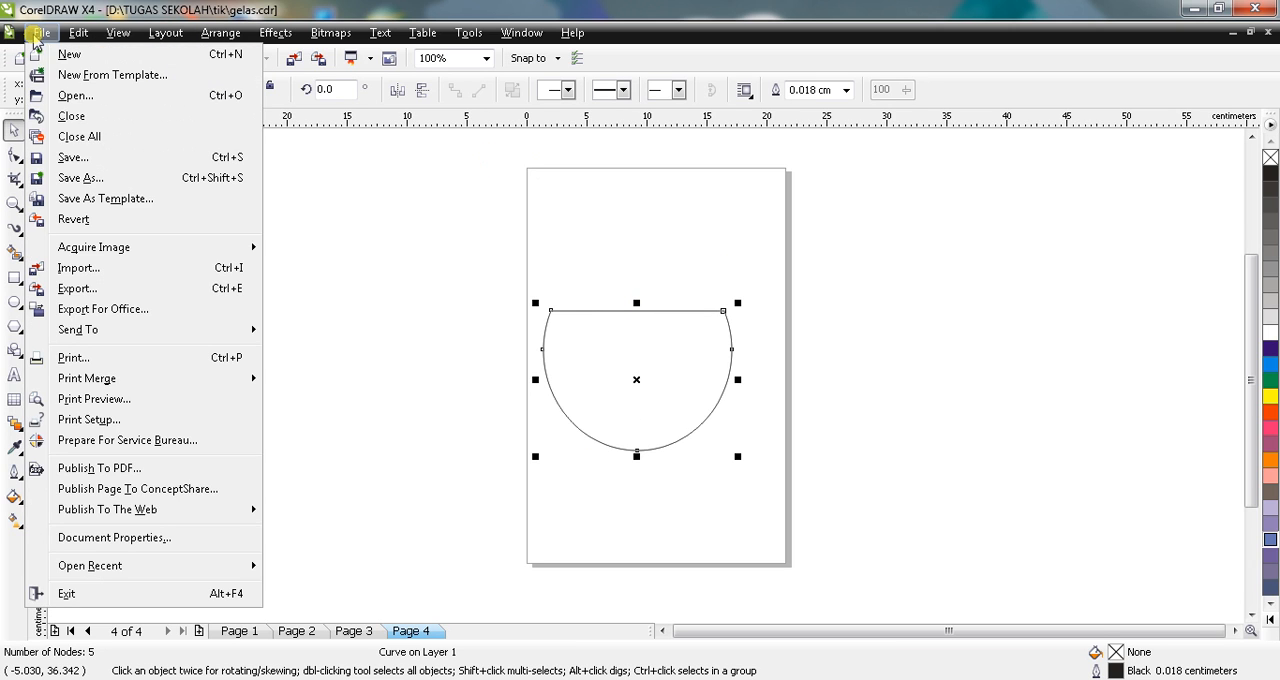
pyautogui.click(80, 276)
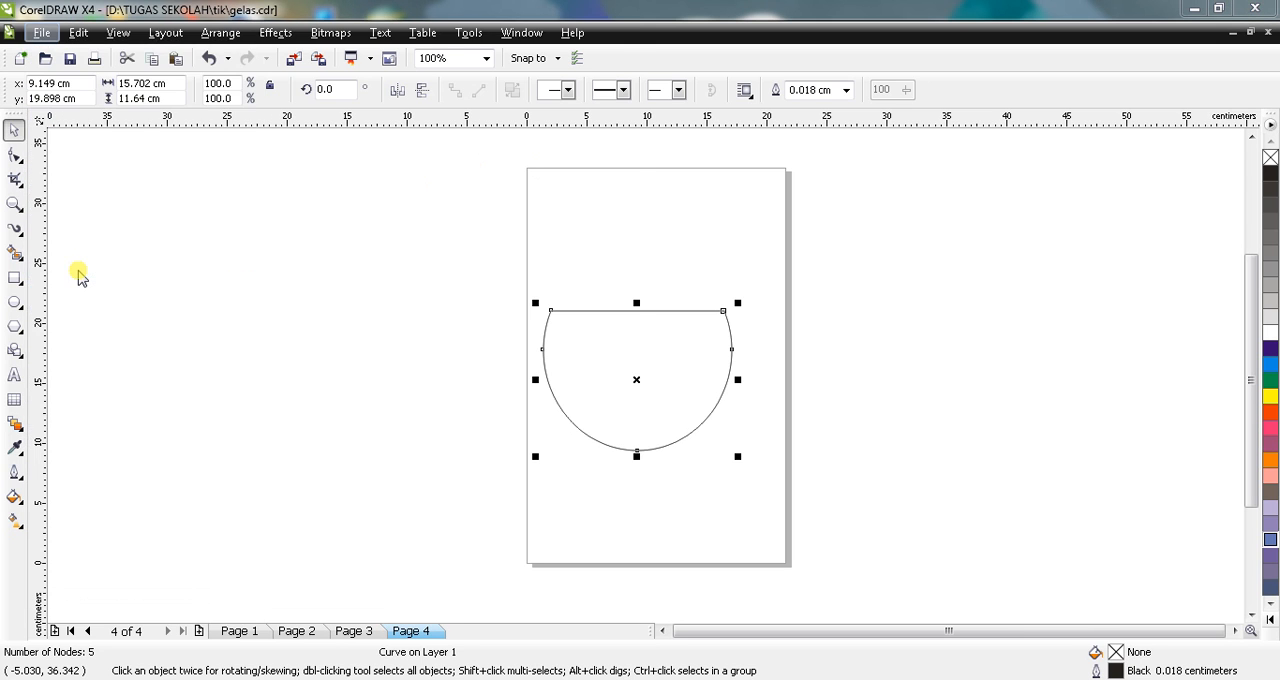
pyautogui.moveTo(622, 146); pyautogui.dragTo(623, 214)
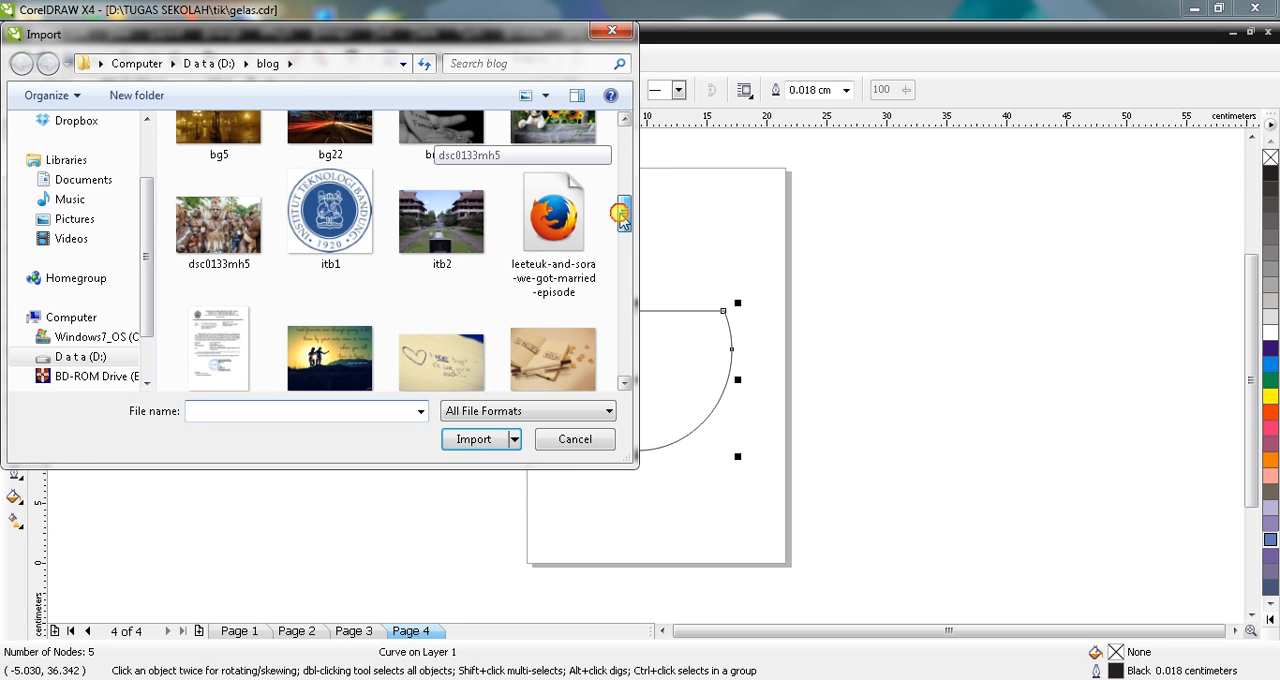
pyautogui.click(337, 232)
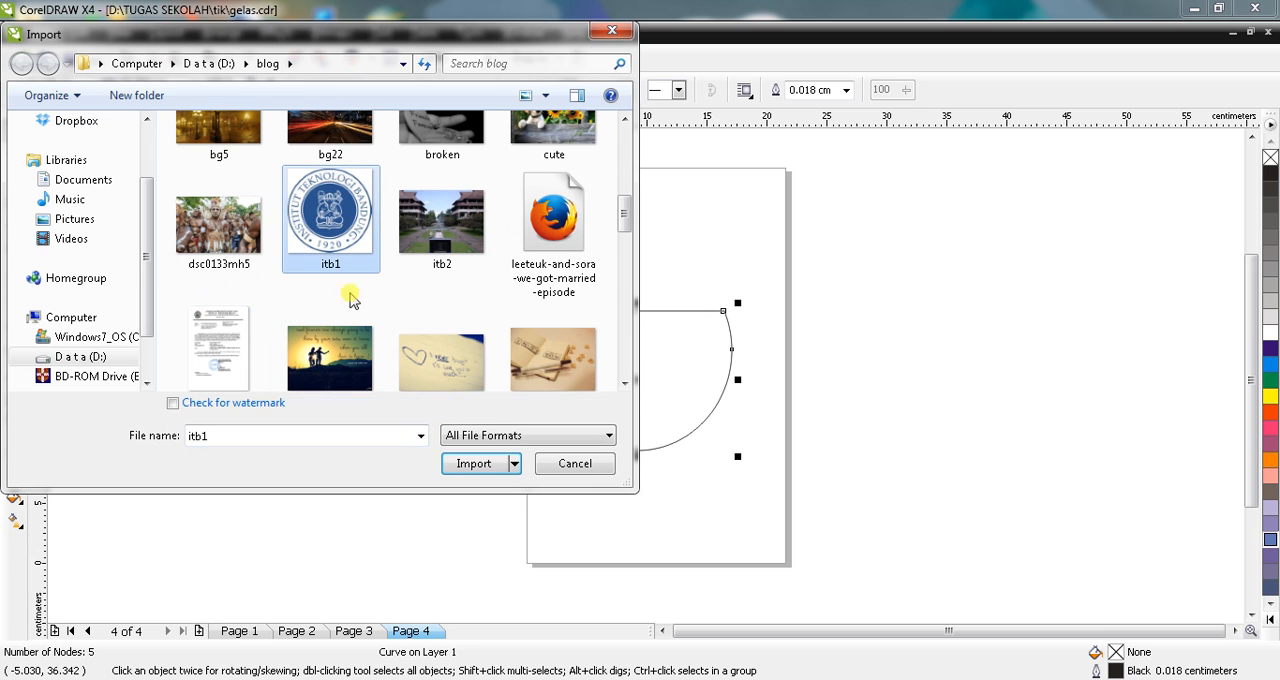
pyautogui.click(474, 464)
pyautogui.moveTo(309, 266); pyautogui.dragTo(530, 461)
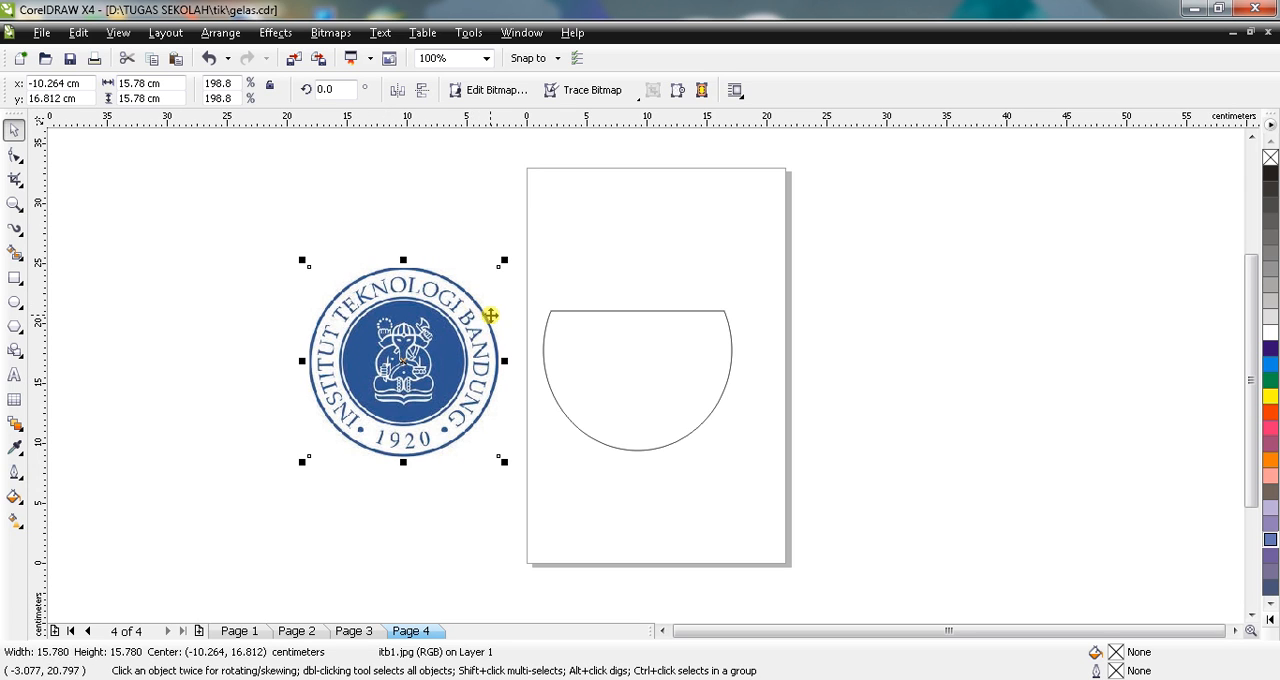
# Step: Place the itb1 logo inside the cup shape as a PowerClip
pyautogui.click(360, 265)
pyautogui.click(418, 370)
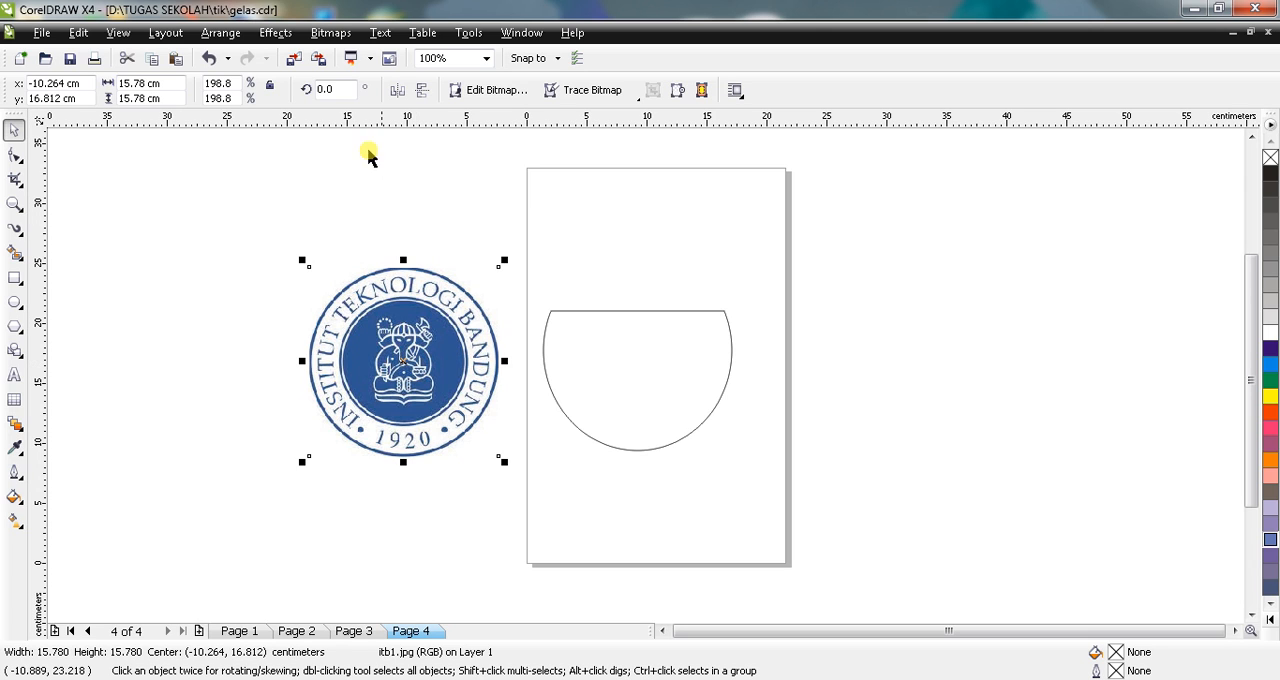
pyautogui.click(276, 33)
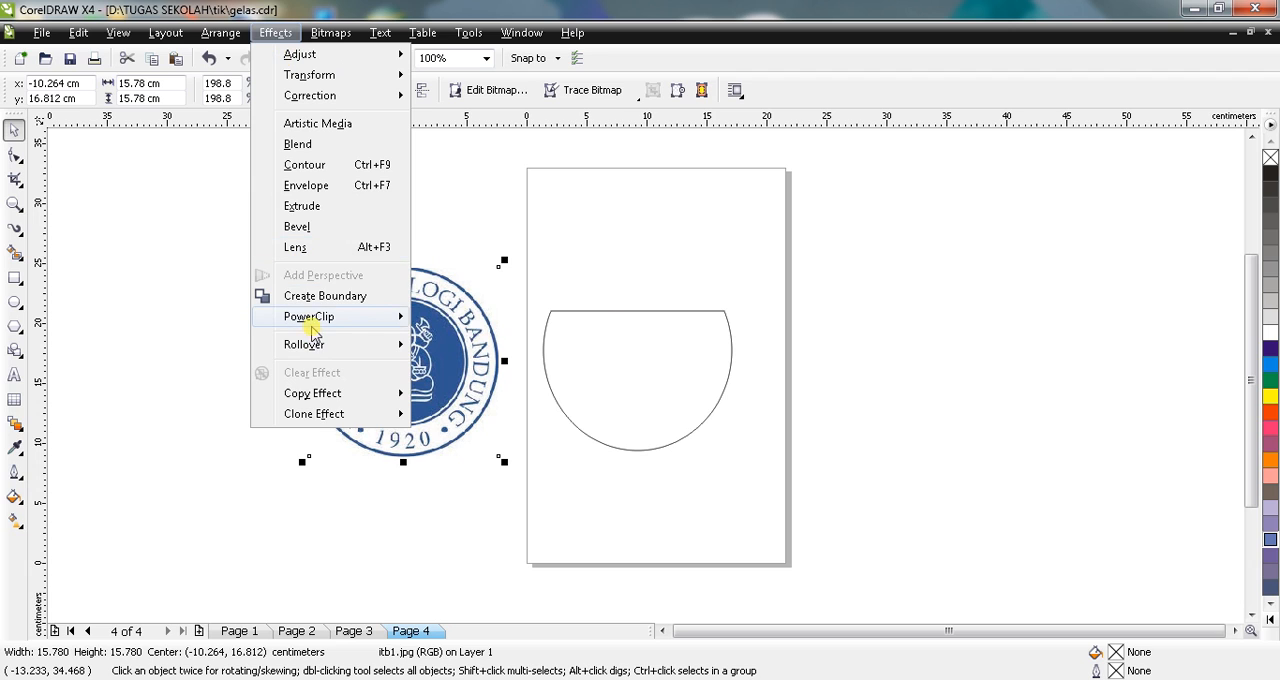
pyautogui.moveTo(311, 330)
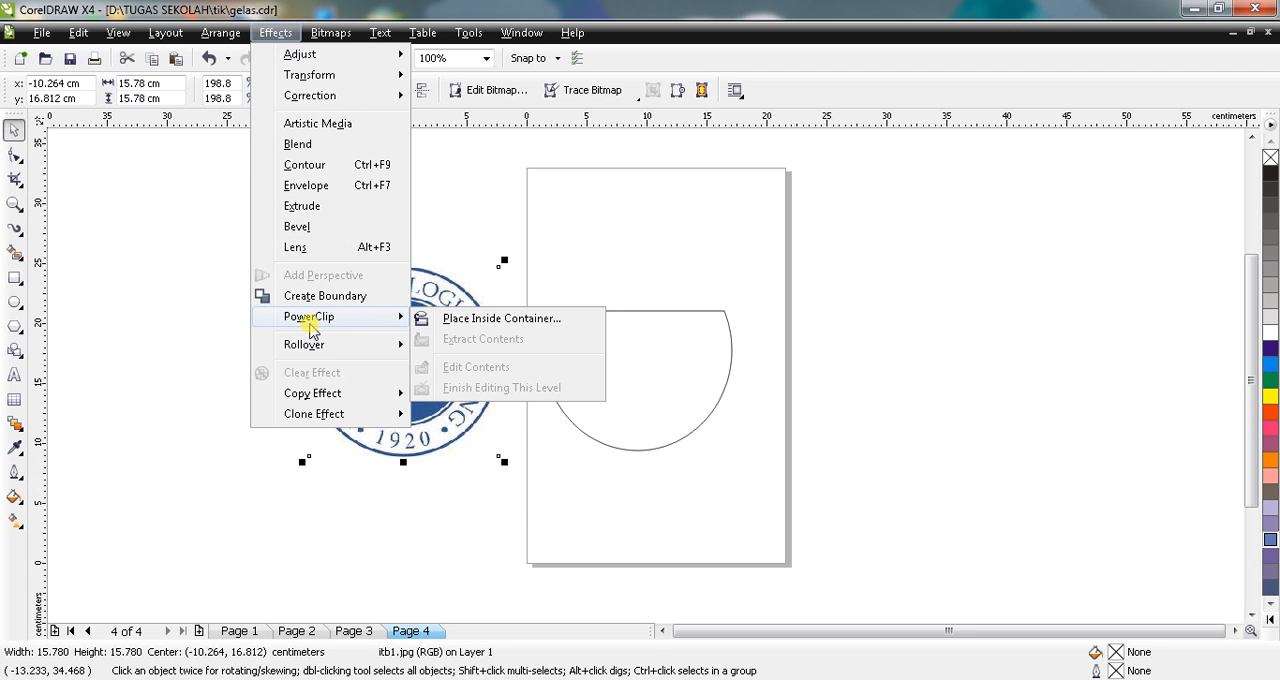
pyautogui.click(425, 320)
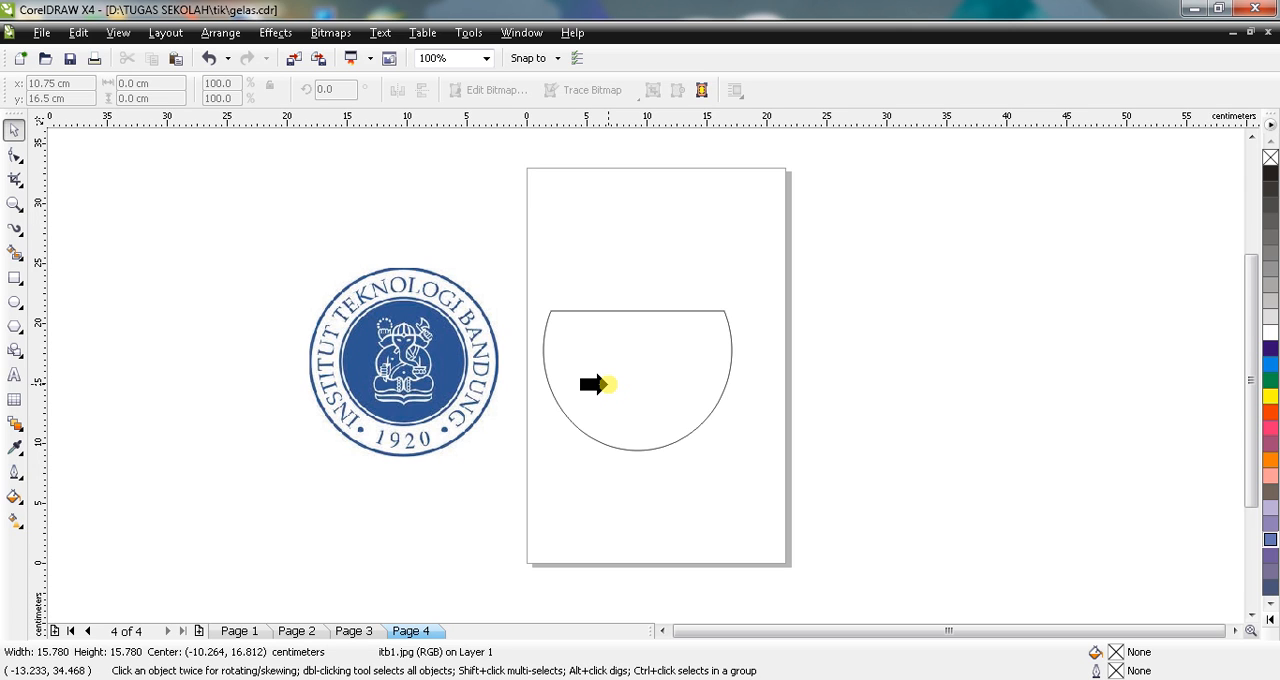
pyautogui.click(594, 384)
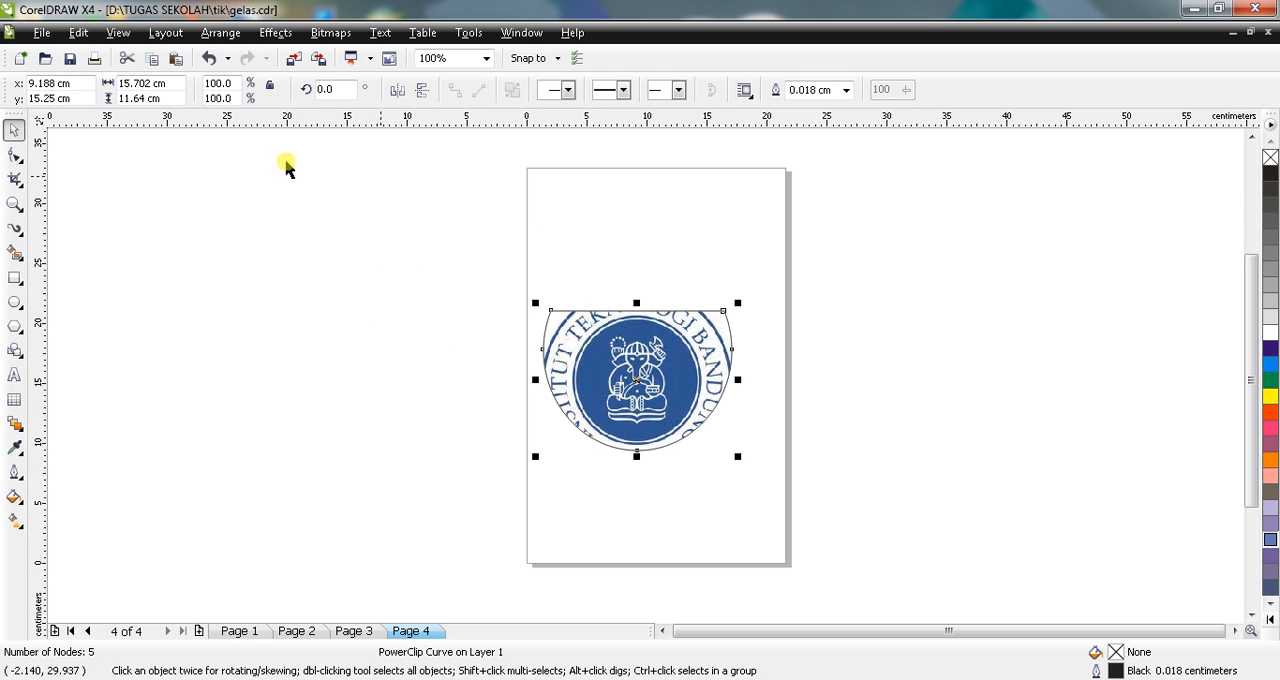
# Step: Move the logo-filled cup shape to the horizontal centre of the page, slightly higher, at about x 10.75, y 15.95 cm
pyautogui.click(159, 261)
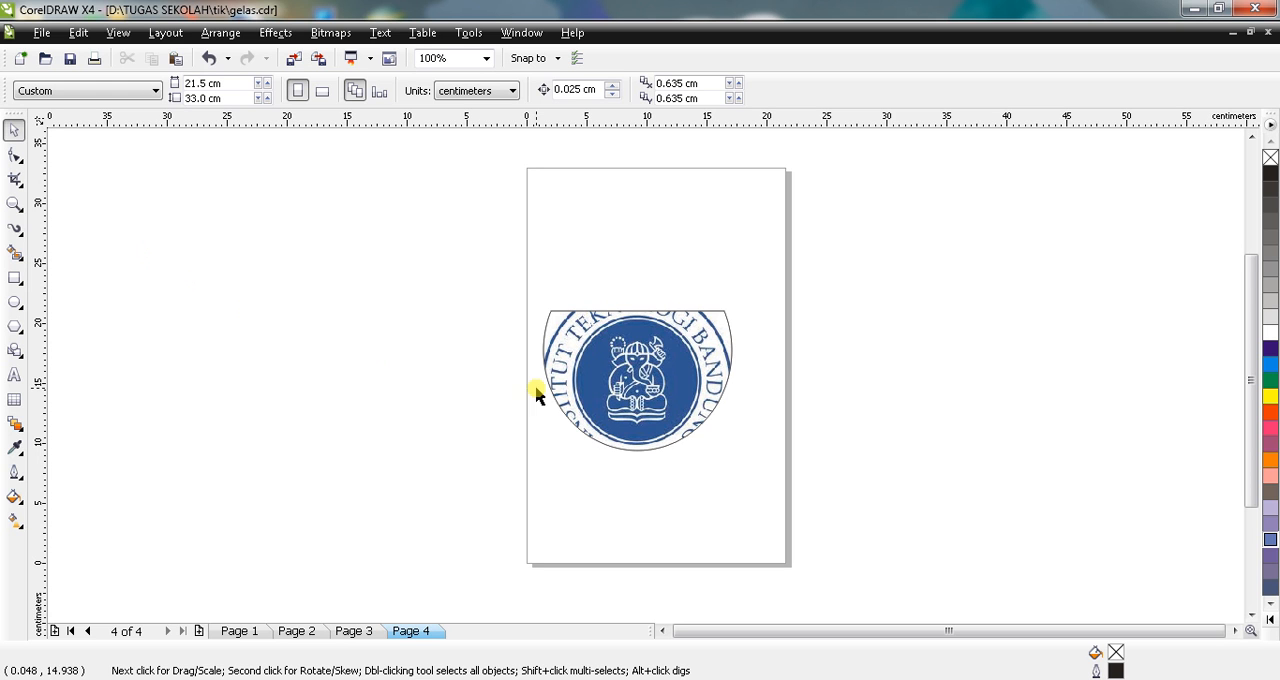
pyautogui.moveTo(622, 382)
pyautogui.mouseDown()
pyautogui.moveTo(726, 269)
pyautogui.moveTo(632, 346)
pyautogui.moveTo(483, 346)
pyautogui.moveTo(640, 360)
pyautogui.moveTo(683, 381)
pyautogui.moveTo(610, 356)
pyautogui.moveTo(641, 368)
pyautogui.mouseUp()
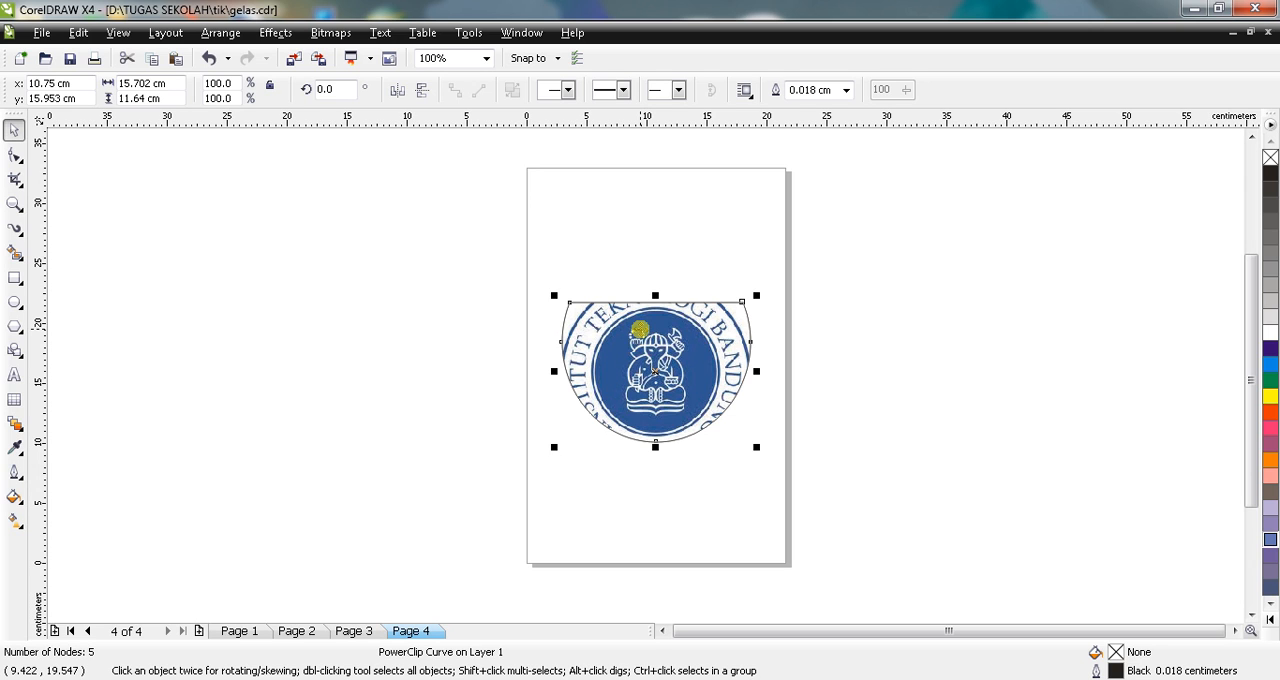
pyautogui.click(490, 262)
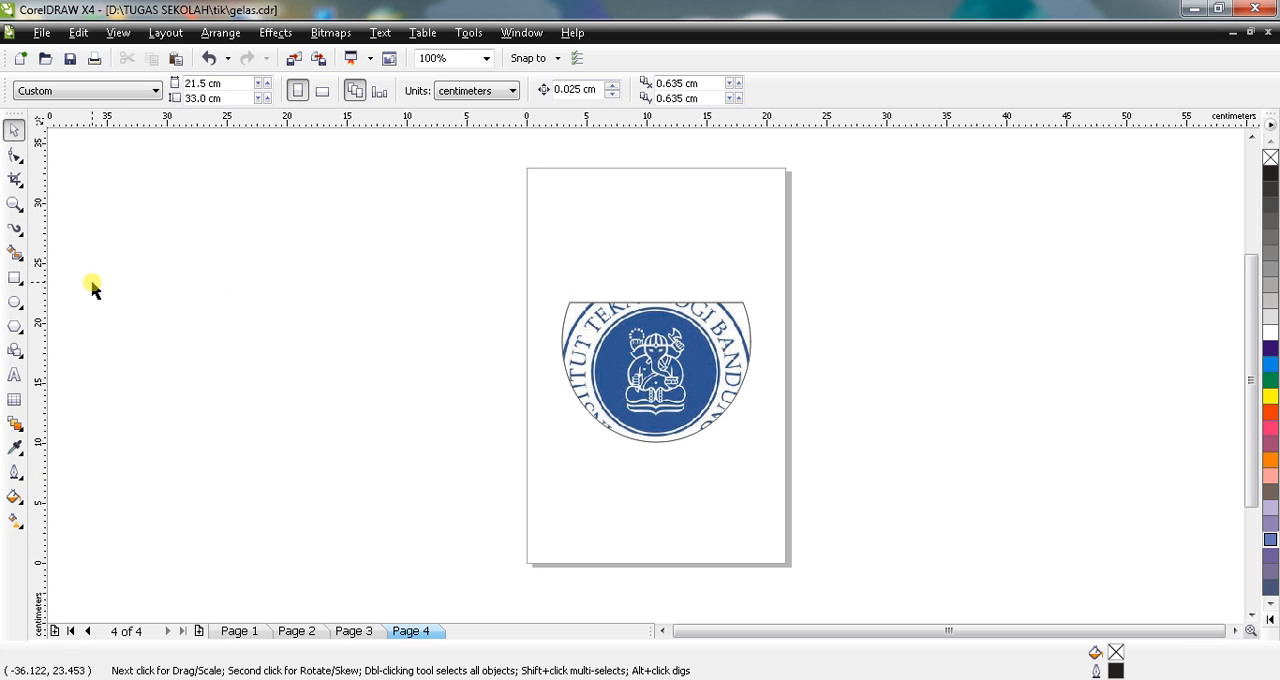
# Step: Draw a flat ellipse about 14.8 by 3.8 cm over the cup's straight upper edge and nudge it into line with the rim
pyautogui.click(14, 308)
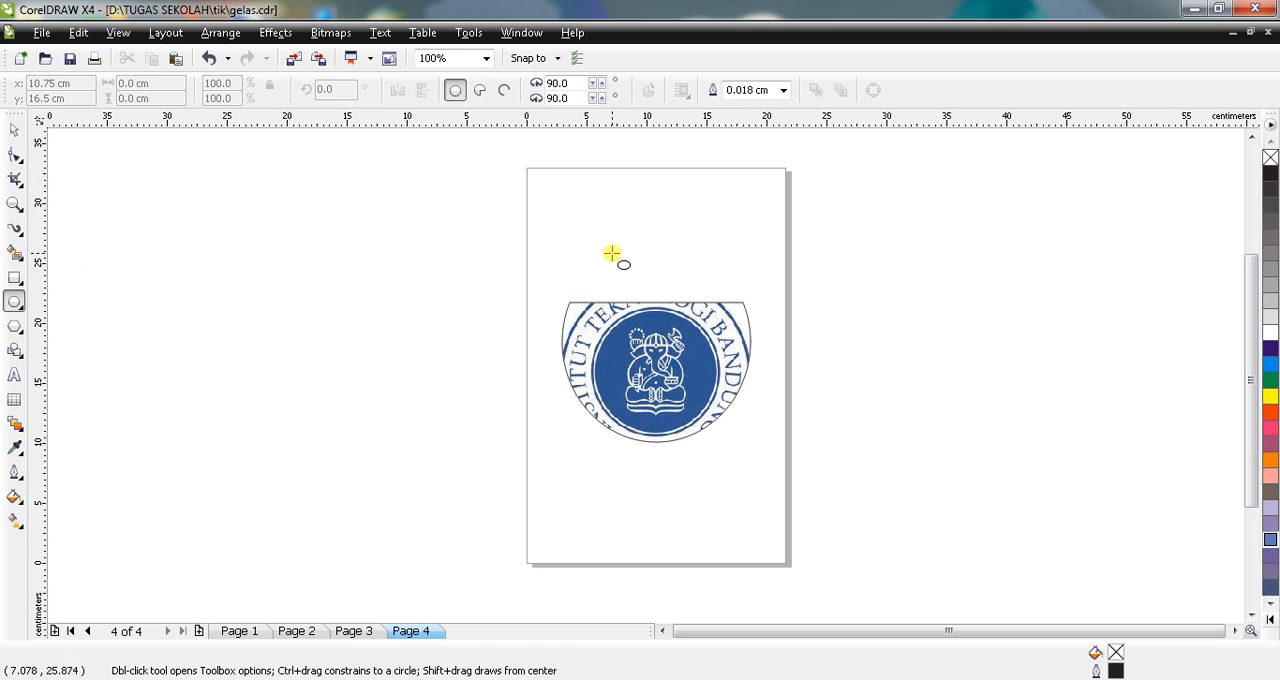
pyautogui.moveTo(571, 275); pyautogui.dragTo(742, 322)
pyautogui.press('Down')
pyautogui.press('Down')
pyautogui.press('Down')
pyautogui.press('Down')
pyautogui.press('Down')
pyautogui.press('Down')
pyautogui.press('Down')
pyautogui.press('Down')
pyautogui.press('Down')
pyautogui.press('Down')
pyautogui.press('Down')
pyautogui.press('Down')
pyautogui.press('Down')
pyautogui.press('Down')
pyautogui.press('Down')
pyautogui.press('Down')
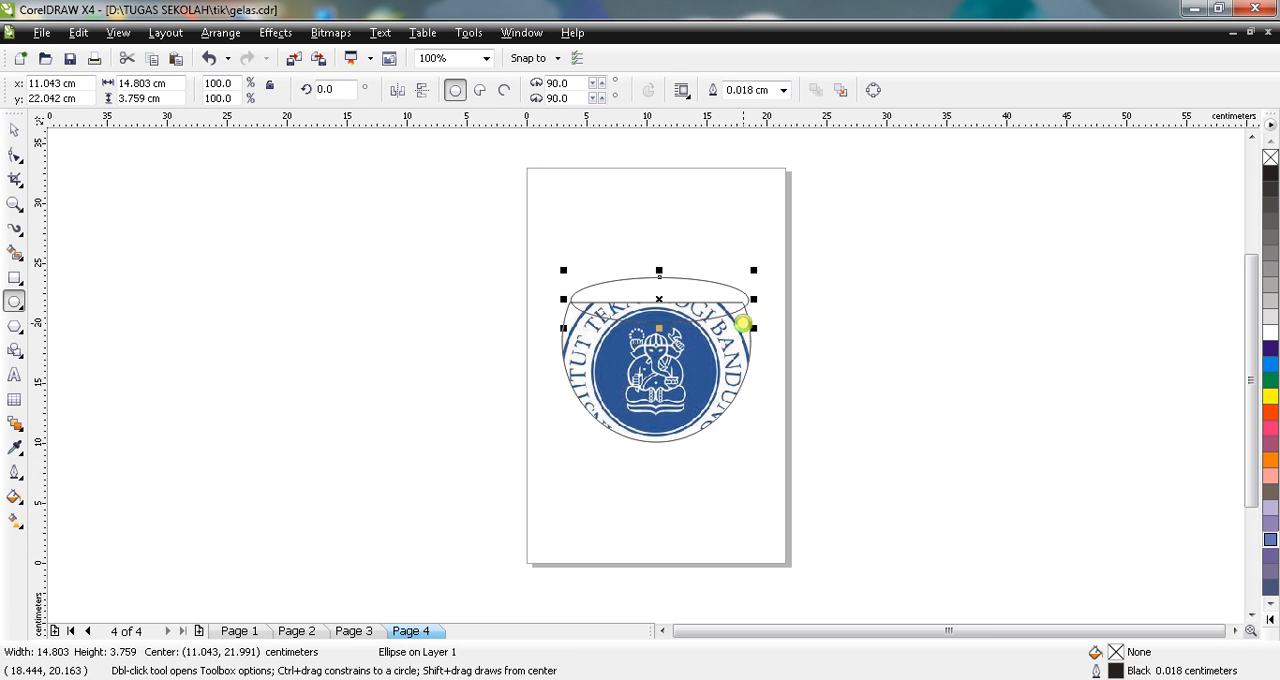
pyautogui.press('Left')
pyautogui.press('Left')
pyautogui.press('Left')
pyautogui.press('Left')
pyautogui.press('Left')
pyautogui.press('Left')
pyautogui.press('Left')
pyautogui.press('Left')
pyautogui.press('Down')
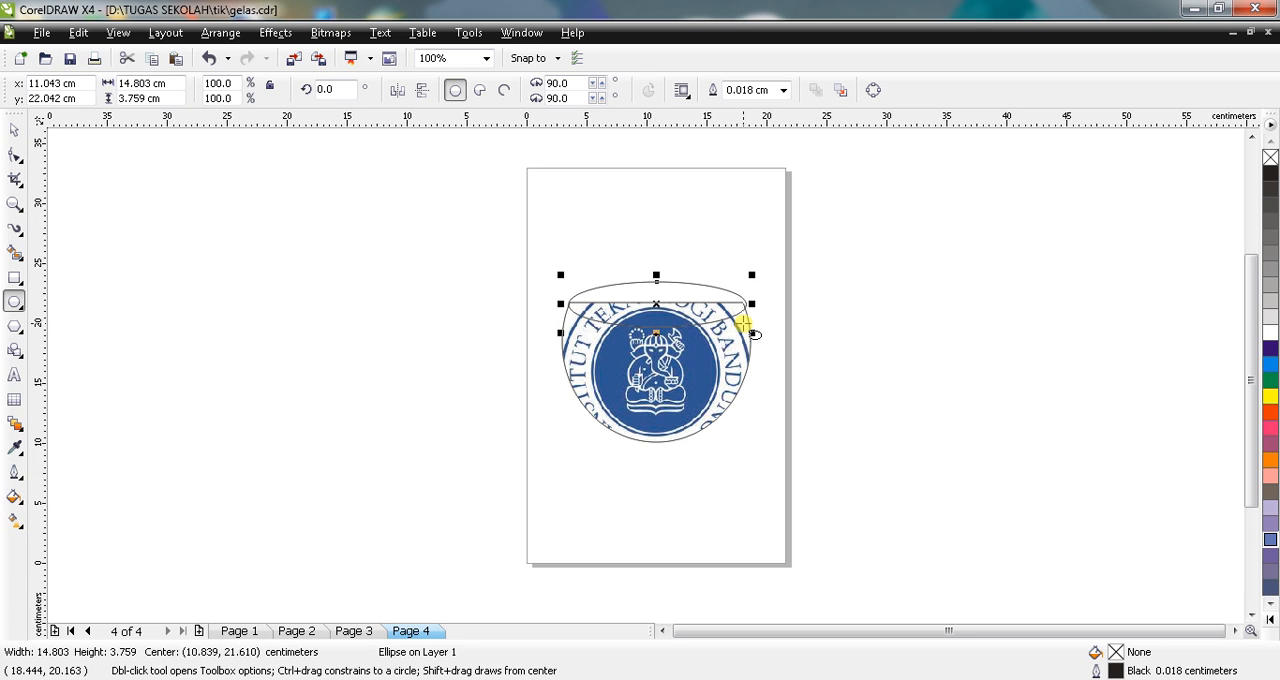
pyautogui.press('Down')
pyautogui.press('Left')
pyautogui.press('Left')
pyautogui.press('Left')
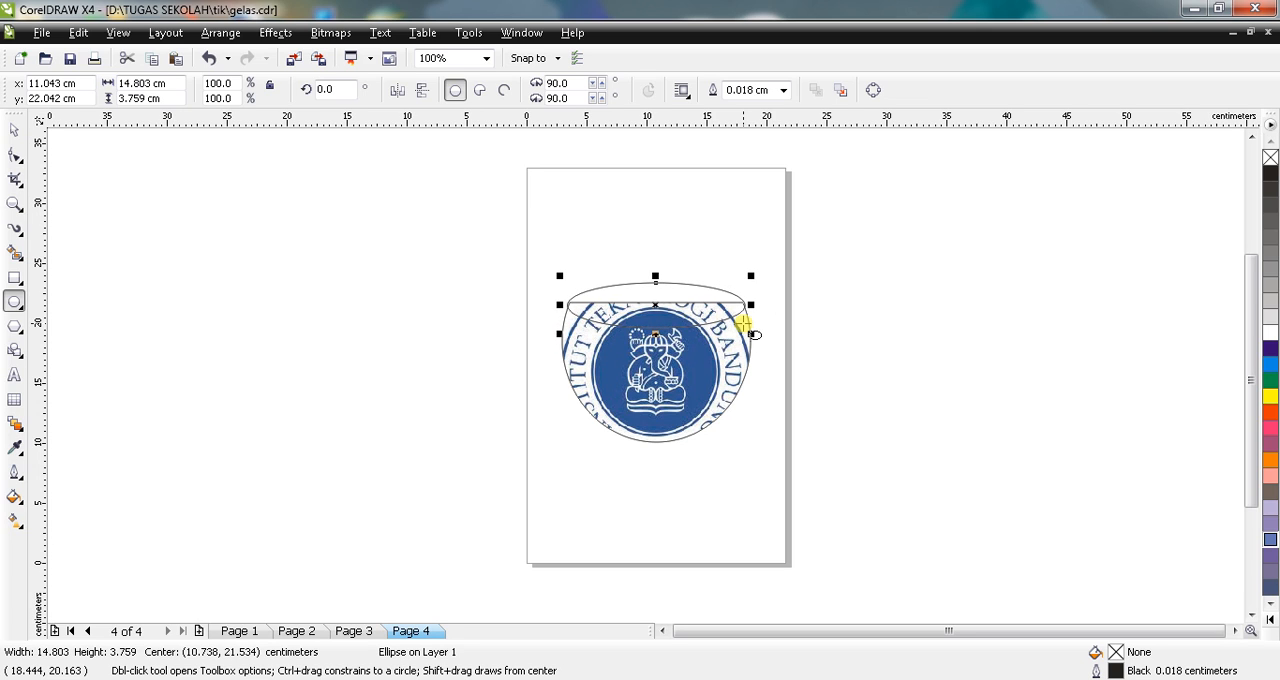
pyautogui.press('Down')
pyautogui.press('Down')
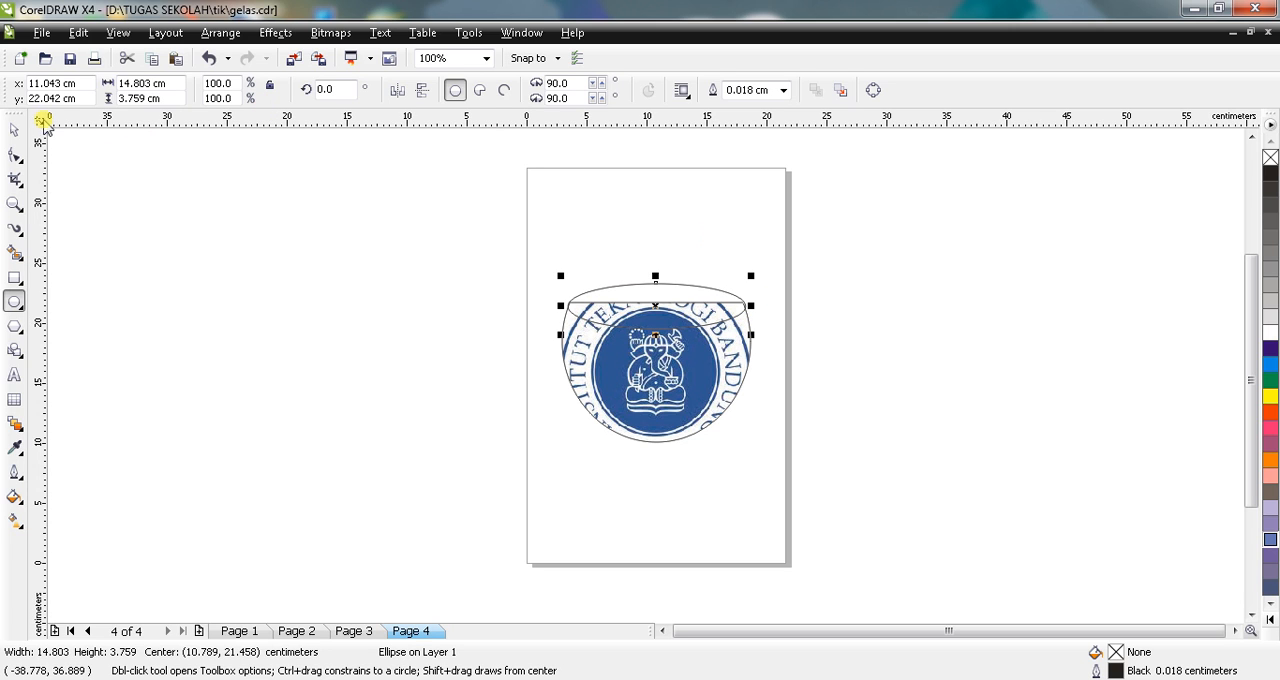
# Step: Trim the cup body with the rim ellipse
pyautogui.click(15, 131)
pyautogui.moveTo(549, 238); pyautogui.dragTo(826, 477)
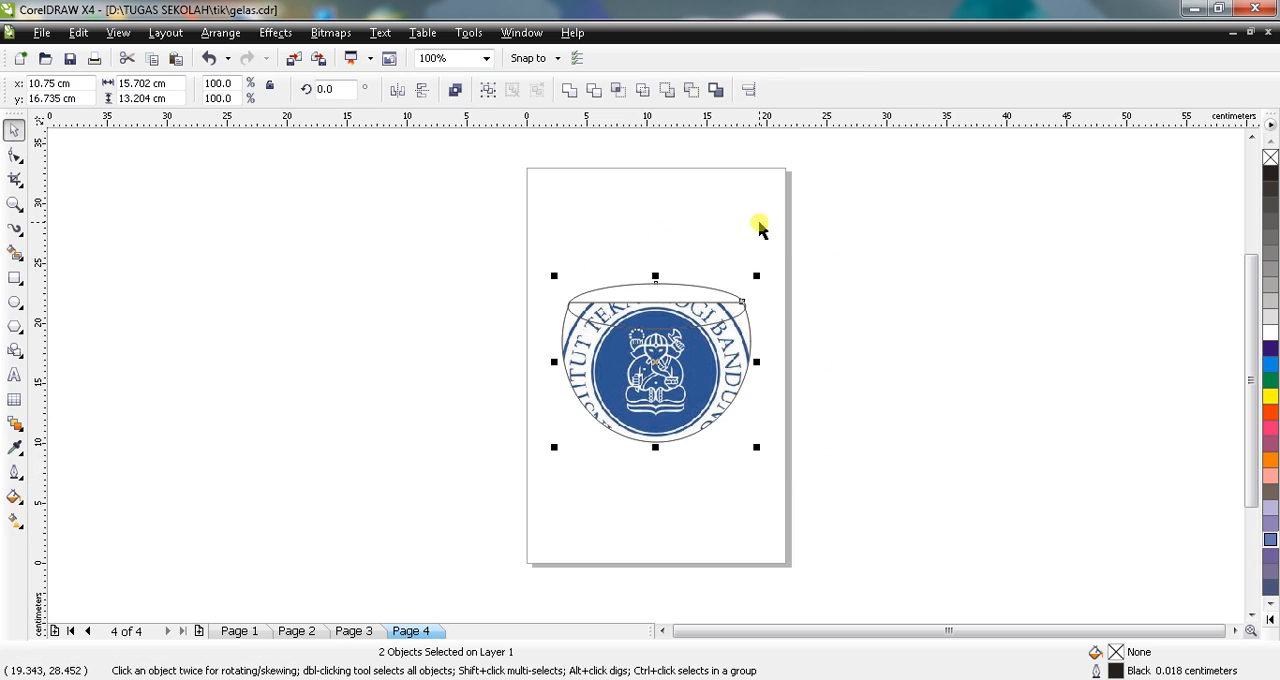
pyautogui.click(597, 91)
pyautogui.click(651, 200)
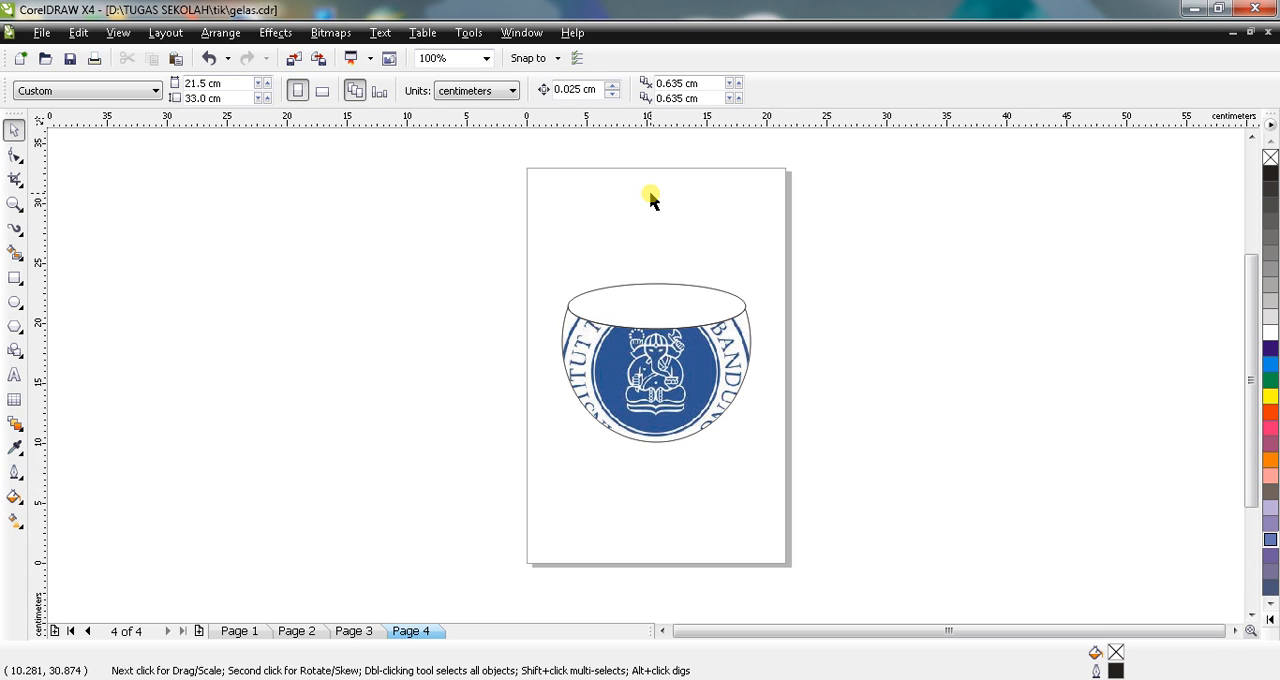
# Step: Fill the rim ellipse with Dark Brown and start a Radial fountain fill for it
pyautogui.click(654, 305)
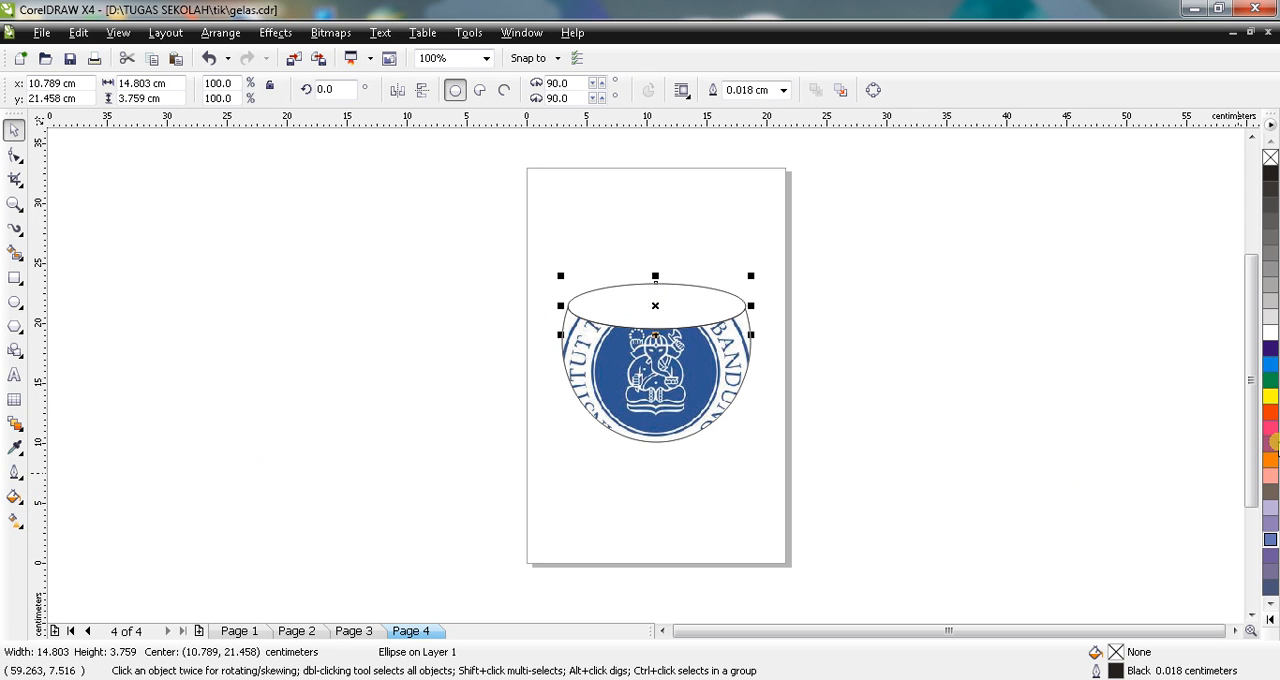
pyautogui.click(1271, 492)
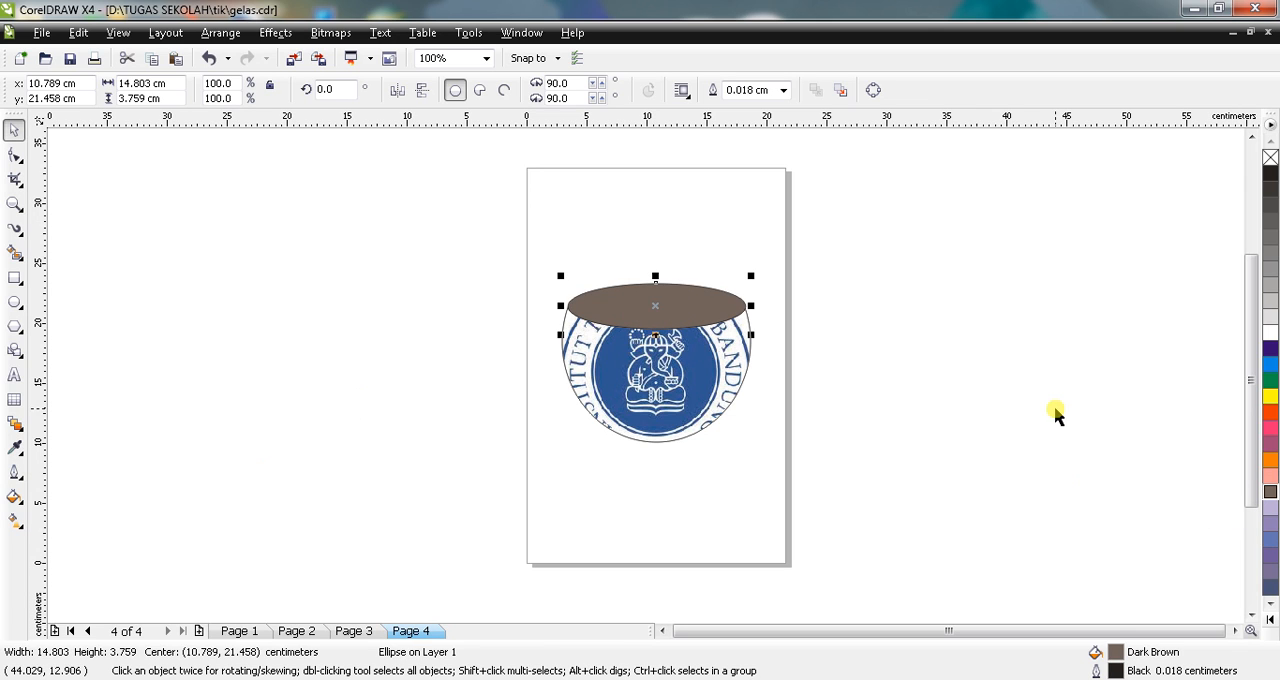
pyautogui.click(16, 498)
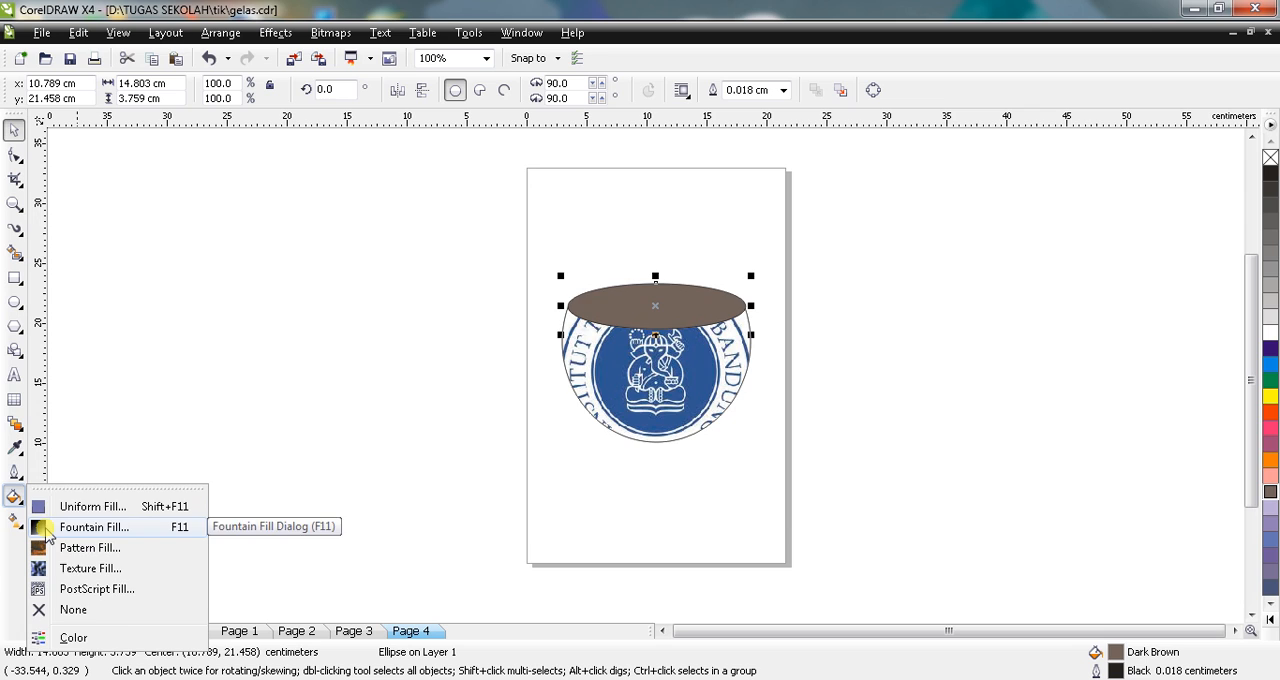
pyautogui.click(47, 537)
pyautogui.click(568, 205)
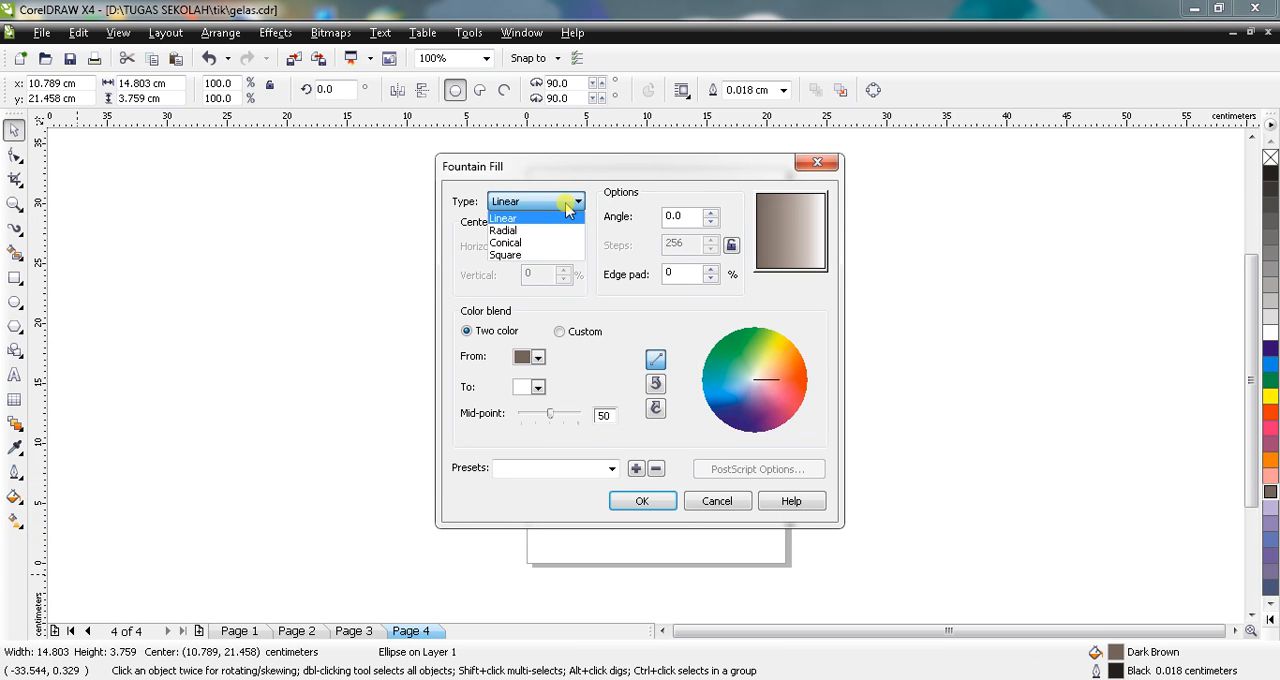
pyautogui.click(543, 230)
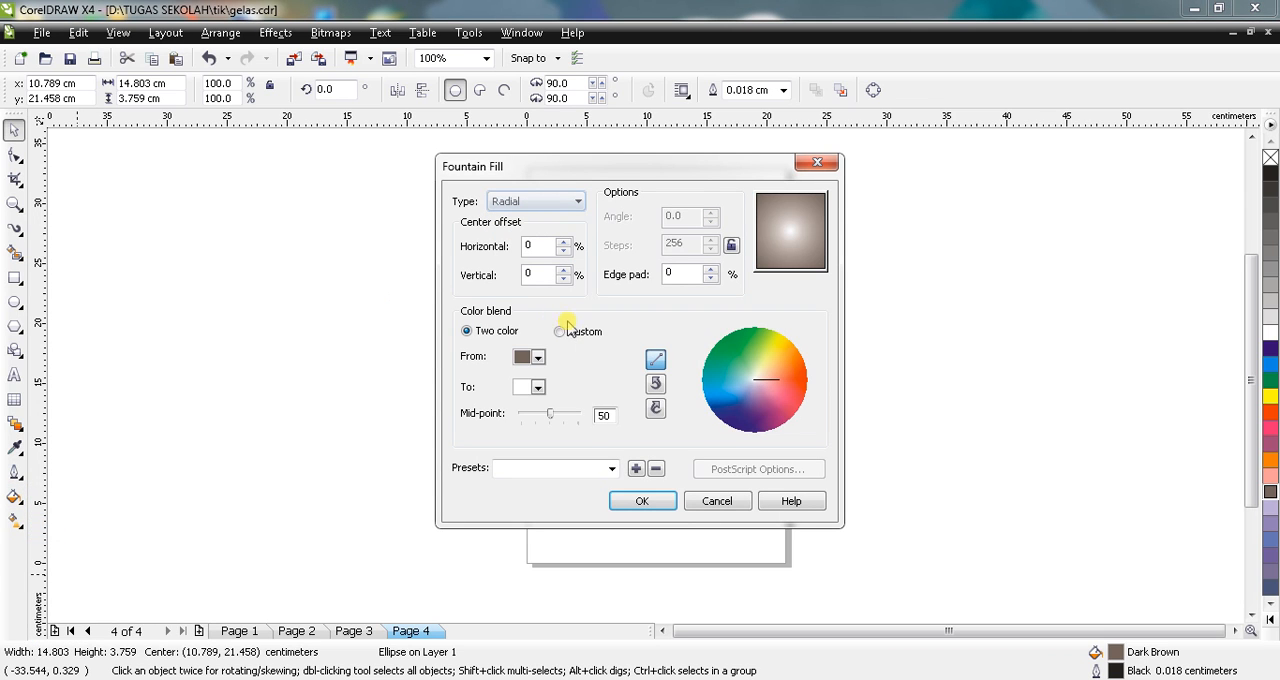
# Step: Set the two-color blend of the fountain fill from light brown to reddish brown
pyautogui.click(538, 386)
pyautogui.moveTo(612, 430); pyautogui.dragTo(610, 486)
pyautogui.click(553, 434)
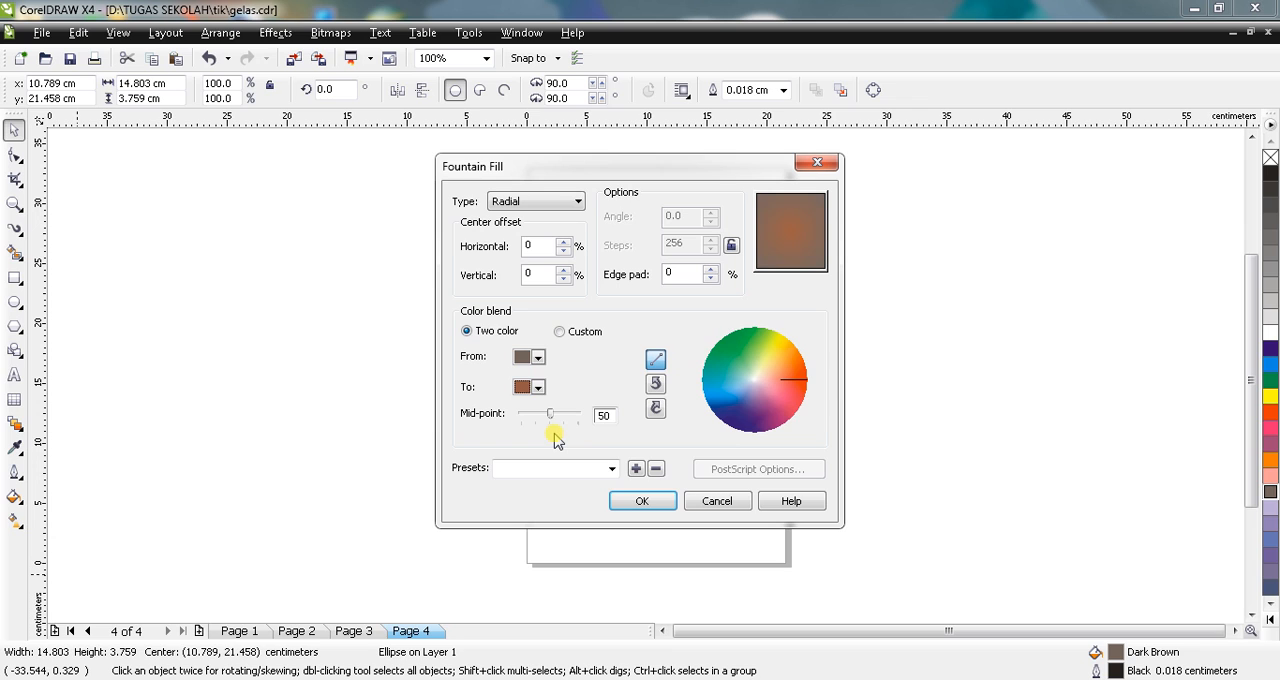
pyautogui.click(538, 357)
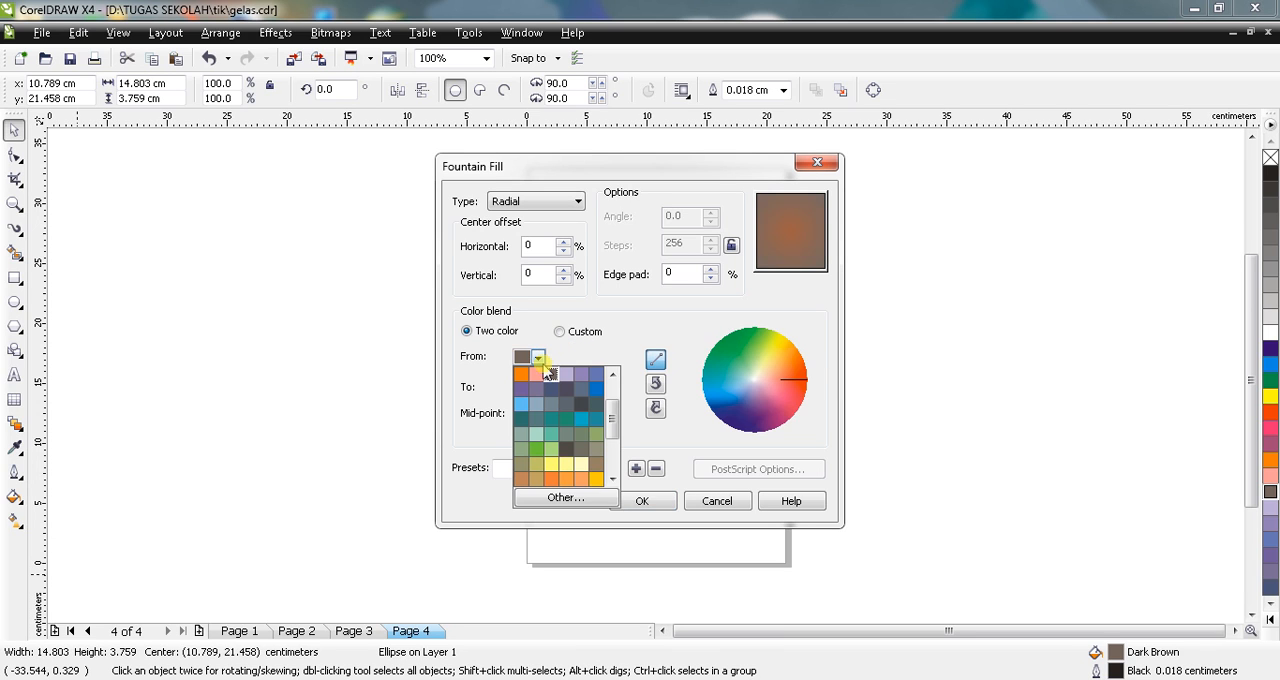
pyautogui.click(517, 482)
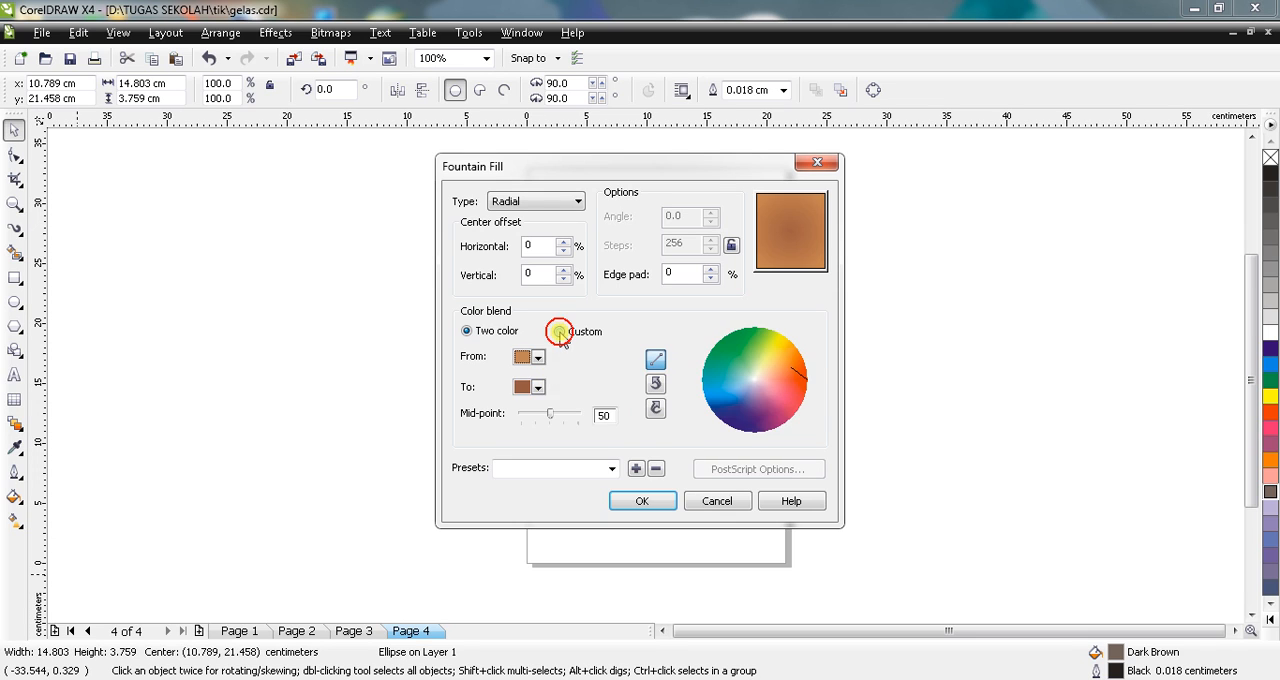
pyautogui.click(559, 332)
pyautogui.click(532, 389)
pyautogui.click(532, 388)
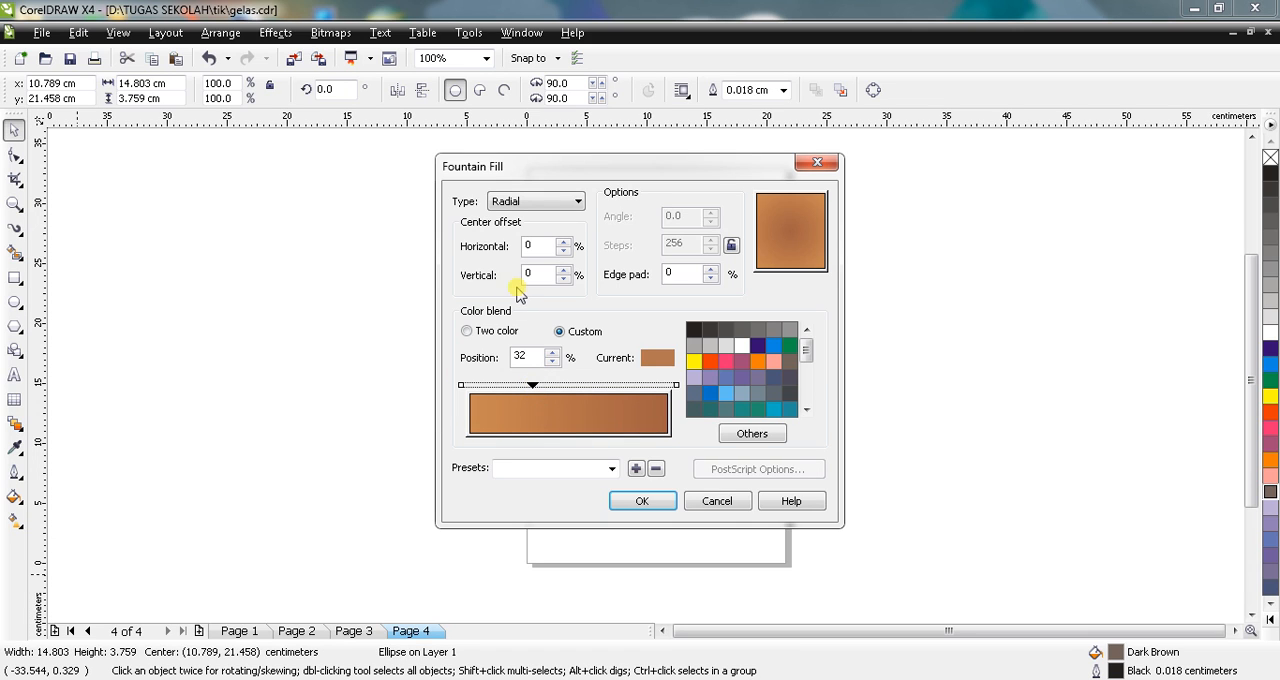
pyautogui.click(481, 334)
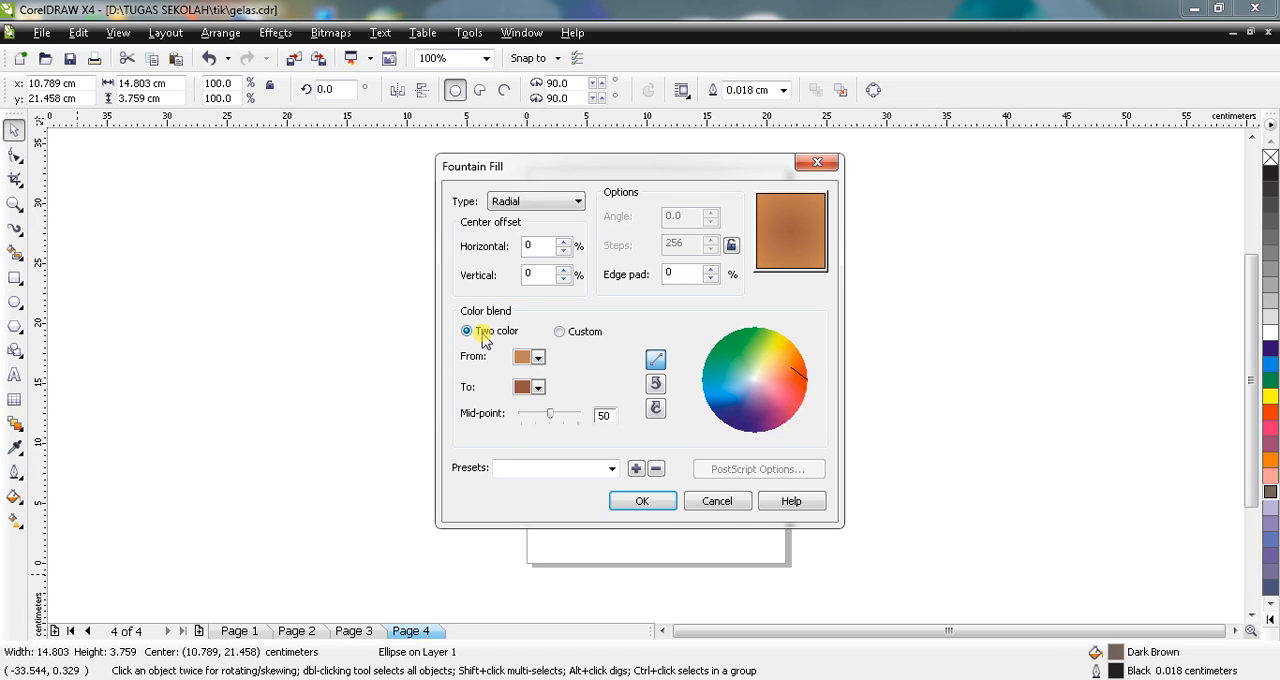
# Step: Apply the two-color radial fill to the rim ellipse and deselect it
pyautogui.click(630, 503)
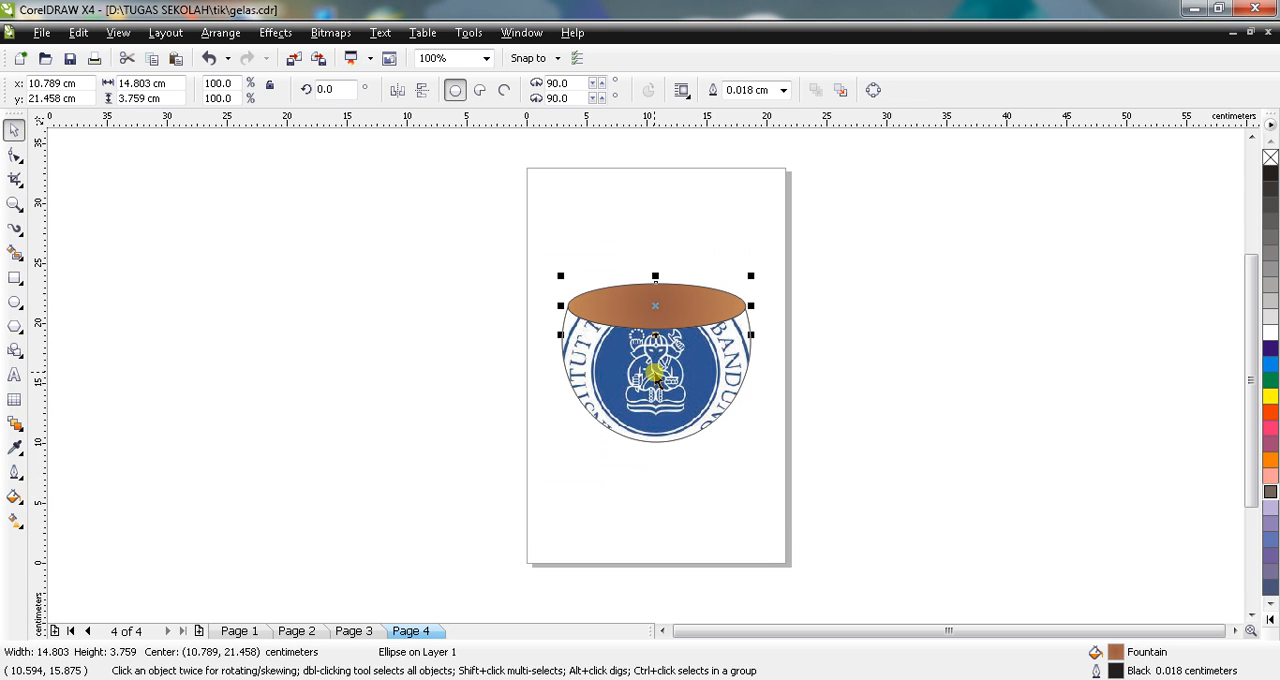
pyautogui.click(474, 323)
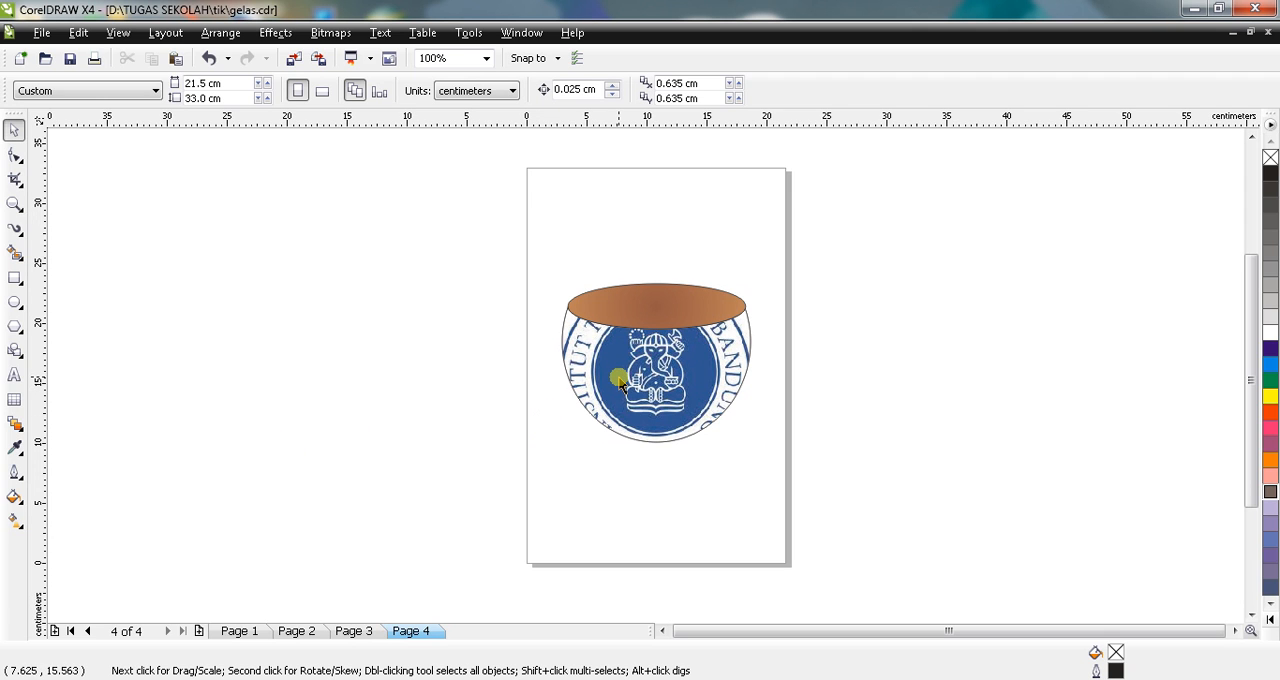
# Step: Draw an upright ellipse about 5.1 by 7.3 cm for the handle and move it to overlap the cup's right side
pyautogui.click(15, 303)
pyautogui.moveTo(761, 335)
pyautogui.mouseDown()
pyautogui.moveTo(831, 437)
pyautogui.moveTo(822, 425)
pyautogui.mouseUp()
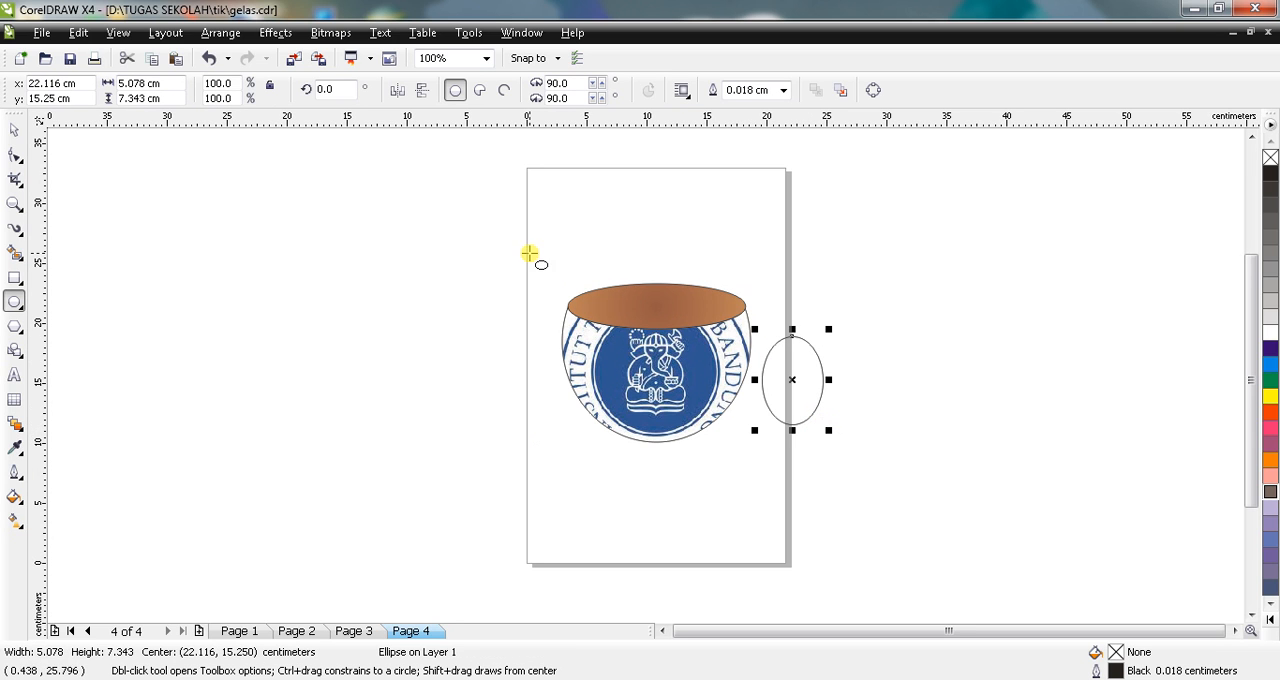
pyautogui.click(14, 130)
pyautogui.moveTo(793, 380); pyautogui.dragTo(764, 366)
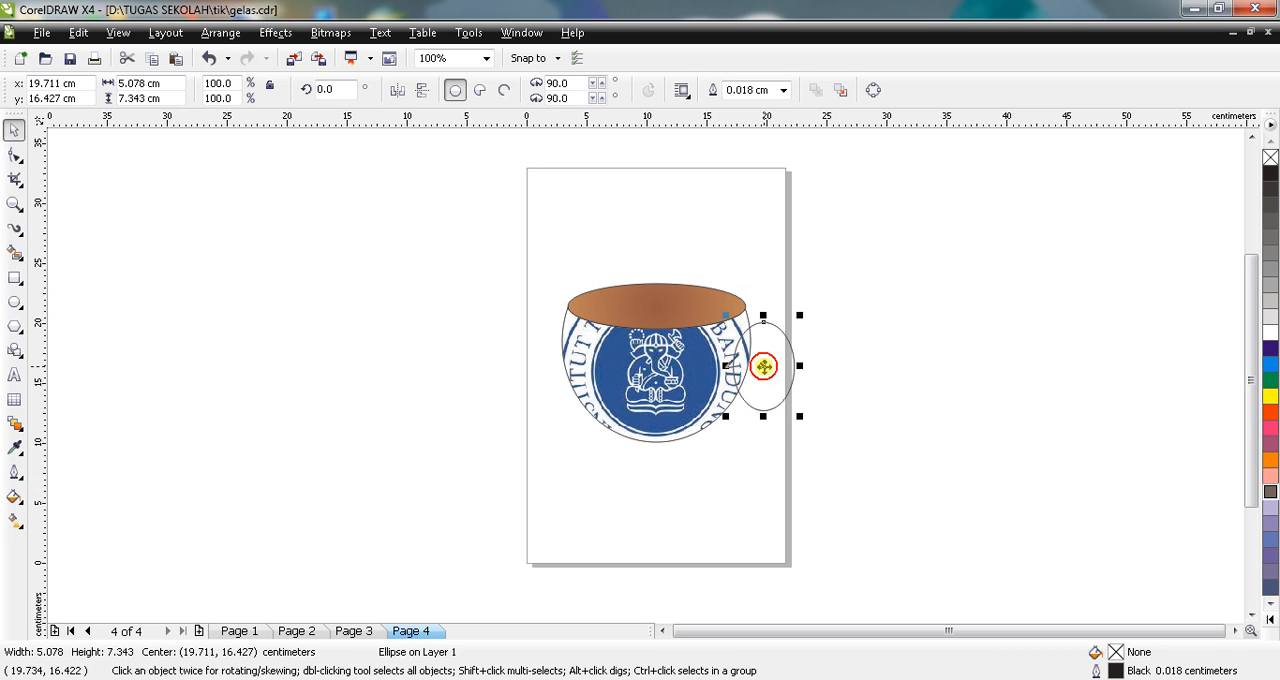
# Step: Tilt the handle ellipse to about 342.1 degrees and reposition it against the cup's right side
pyautogui.moveTo(800, 318); pyautogui.dragTo(751, 359)
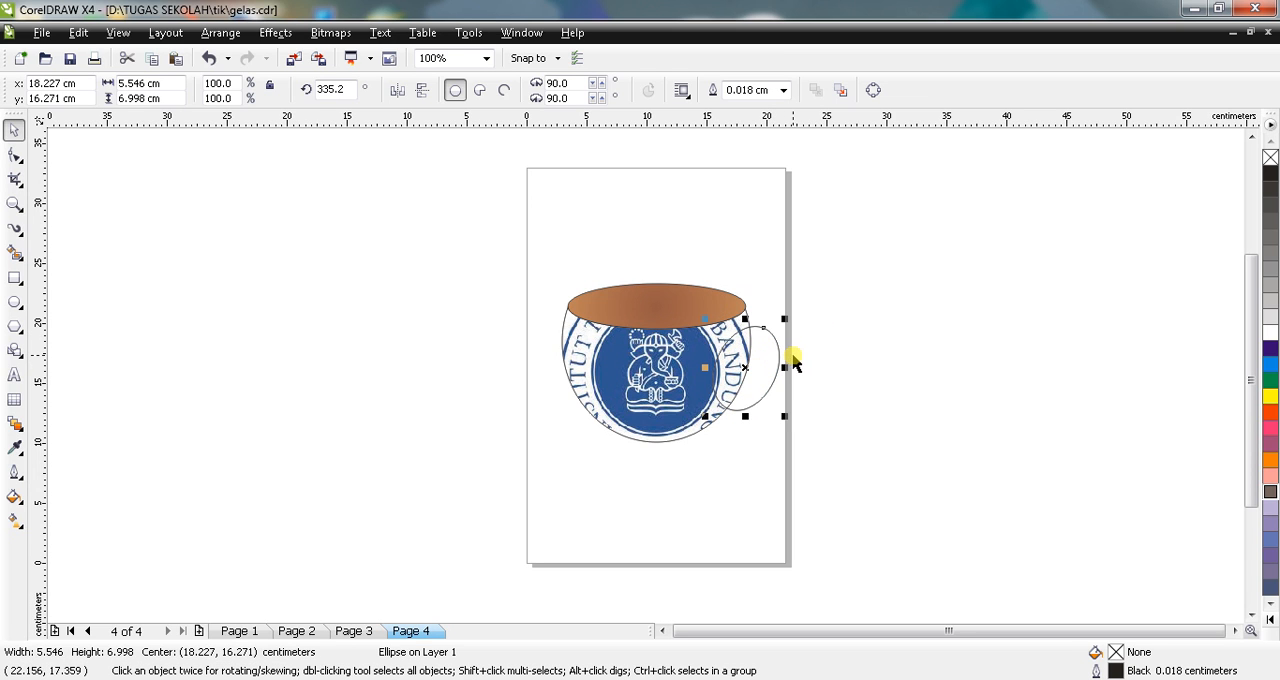
pyautogui.click(752, 359)
pyautogui.moveTo(786, 318); pyautogui.dragTo(786, 309)
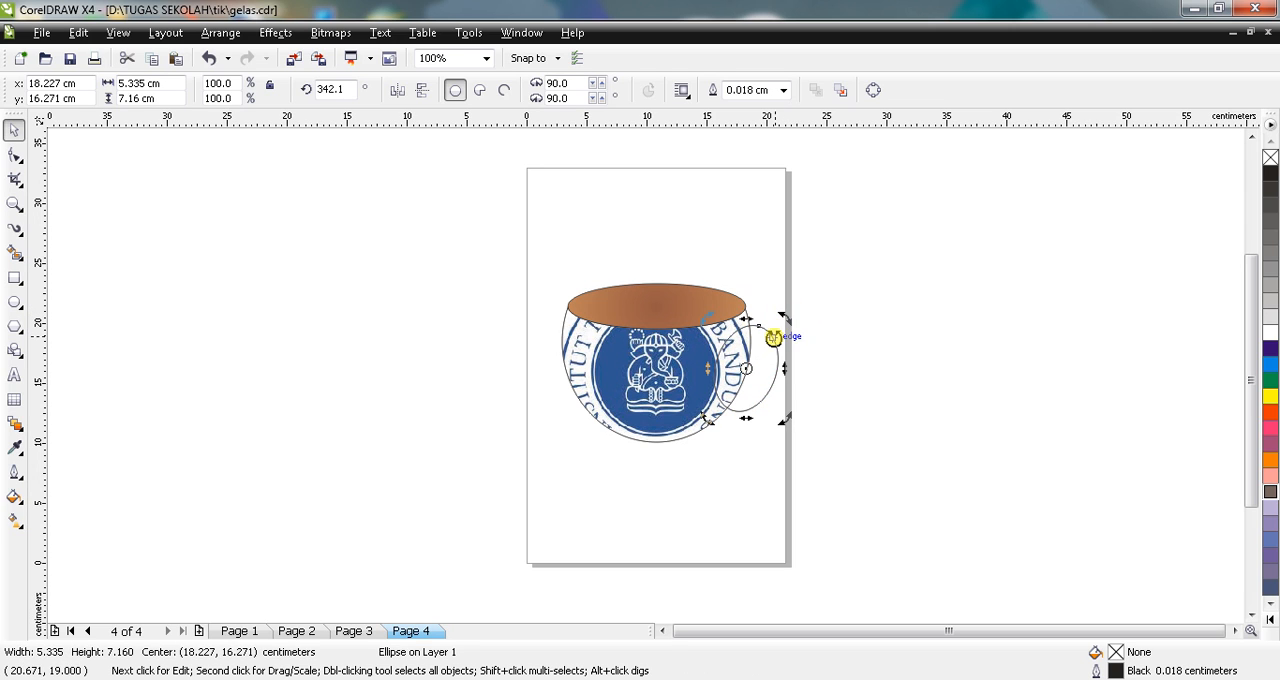
pyautogui.moveTo(753, 355); pyautogui.dragTo(767, 351)
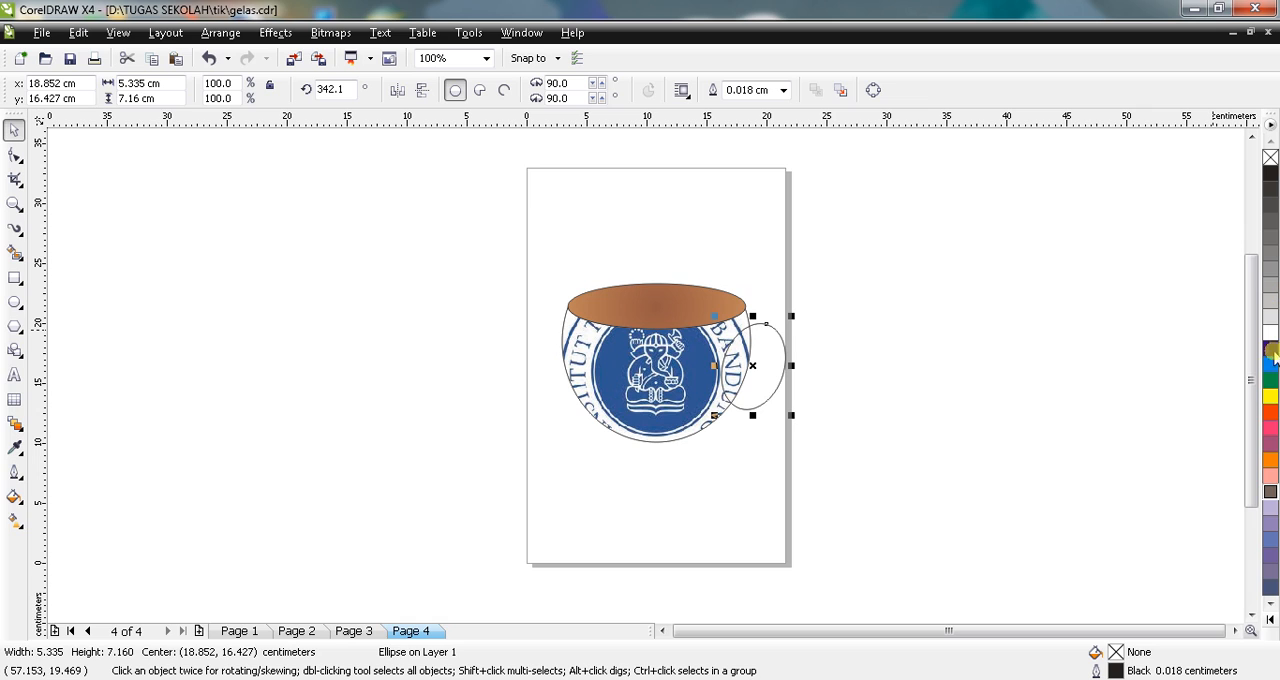
# Step: Fill the handle ellipse with Baby Blue and order it behind the cup body, shifted slightly down and outward
pyautogui.click(1270, 540)
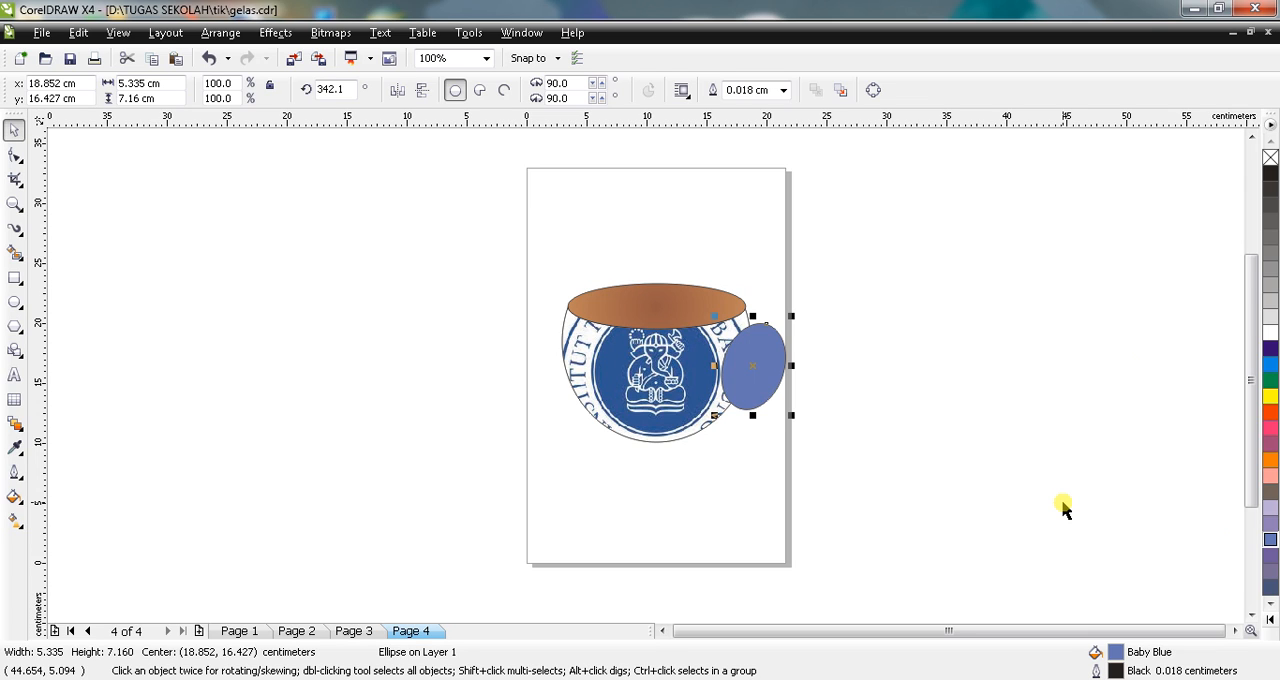
pyautogui.hotkey('ctrl', 'c')
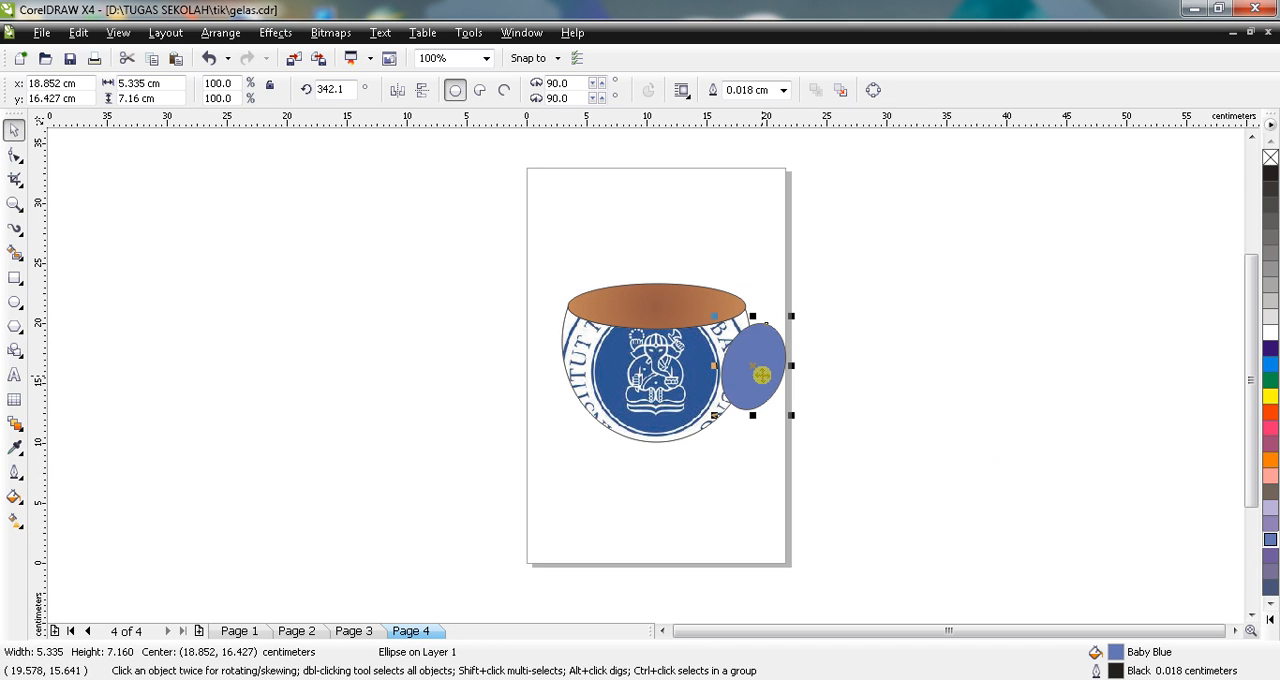
pyautogui.rightClick(759, 371)
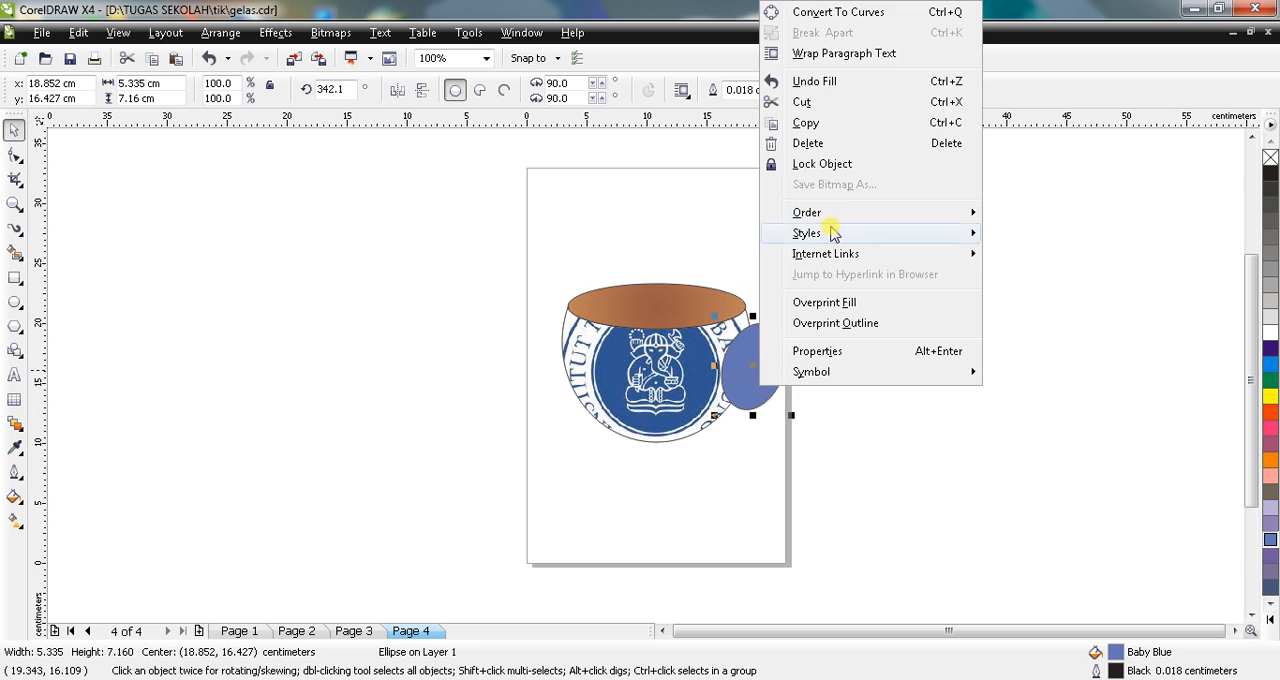
pyautogui.moveTo(862, 208)
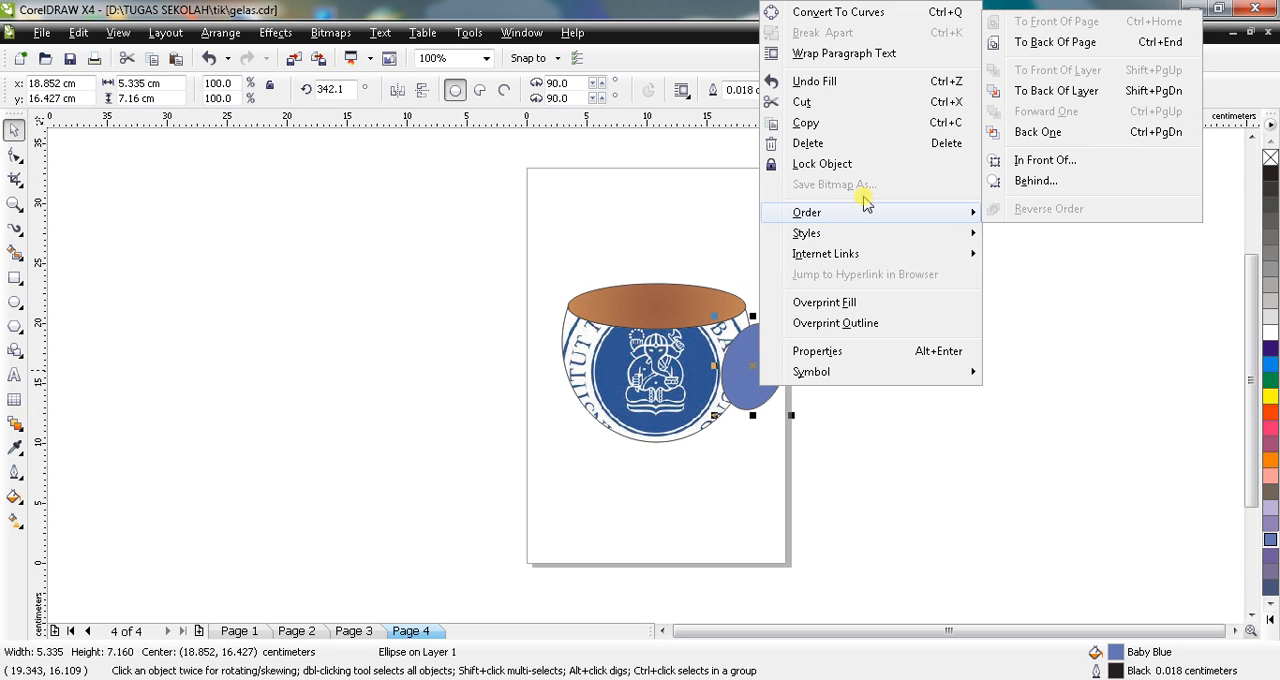
pyautogui.click(1037, 183)
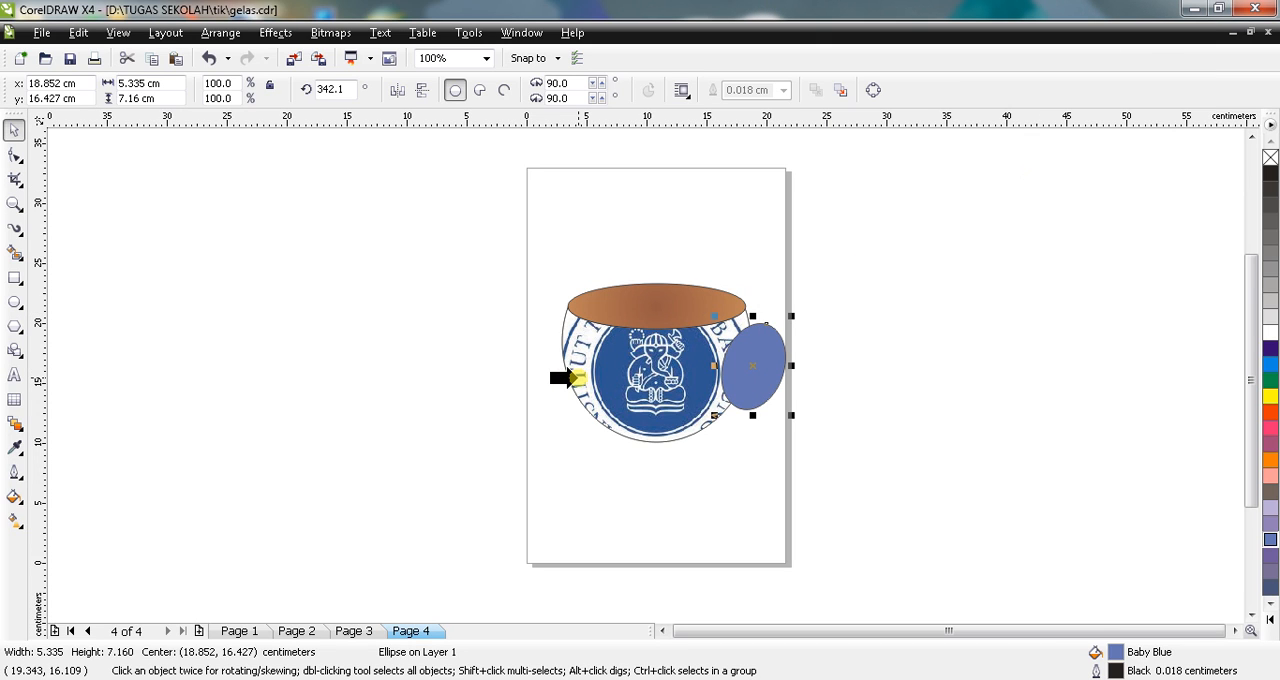
pyautogui.click(595, 381)
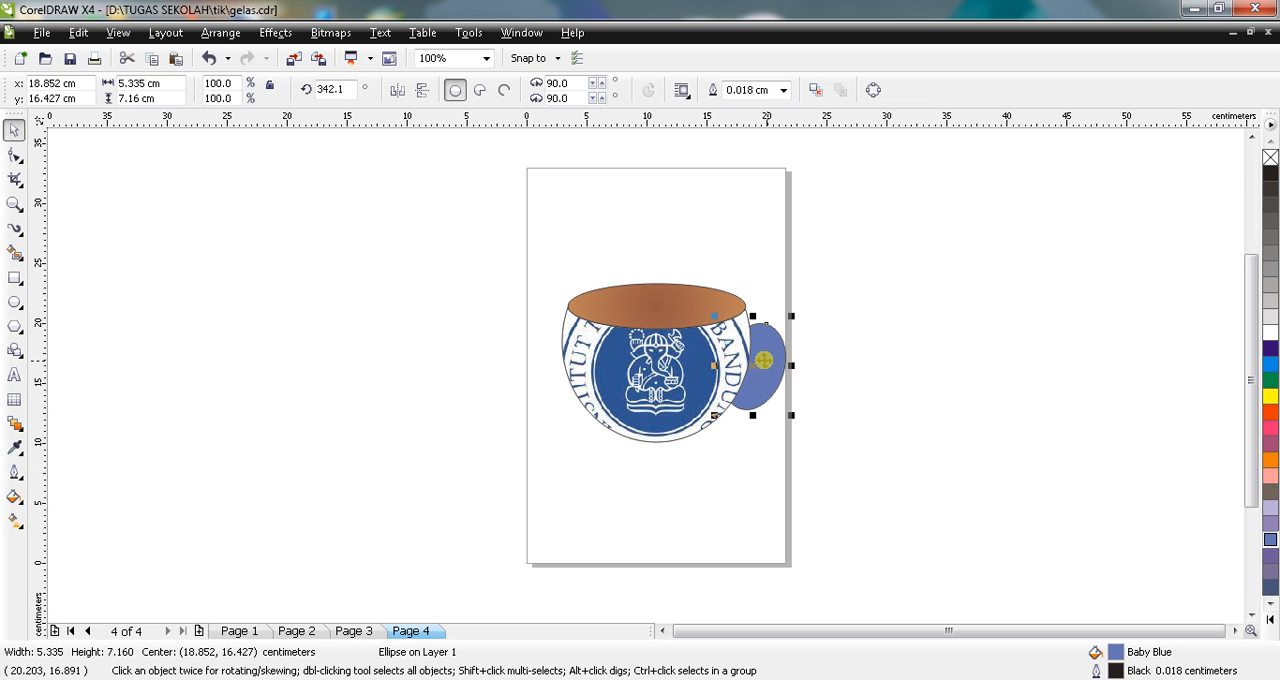
pyautogui.moveTo(763, 360); pyautogui.dragTo(766, 366)
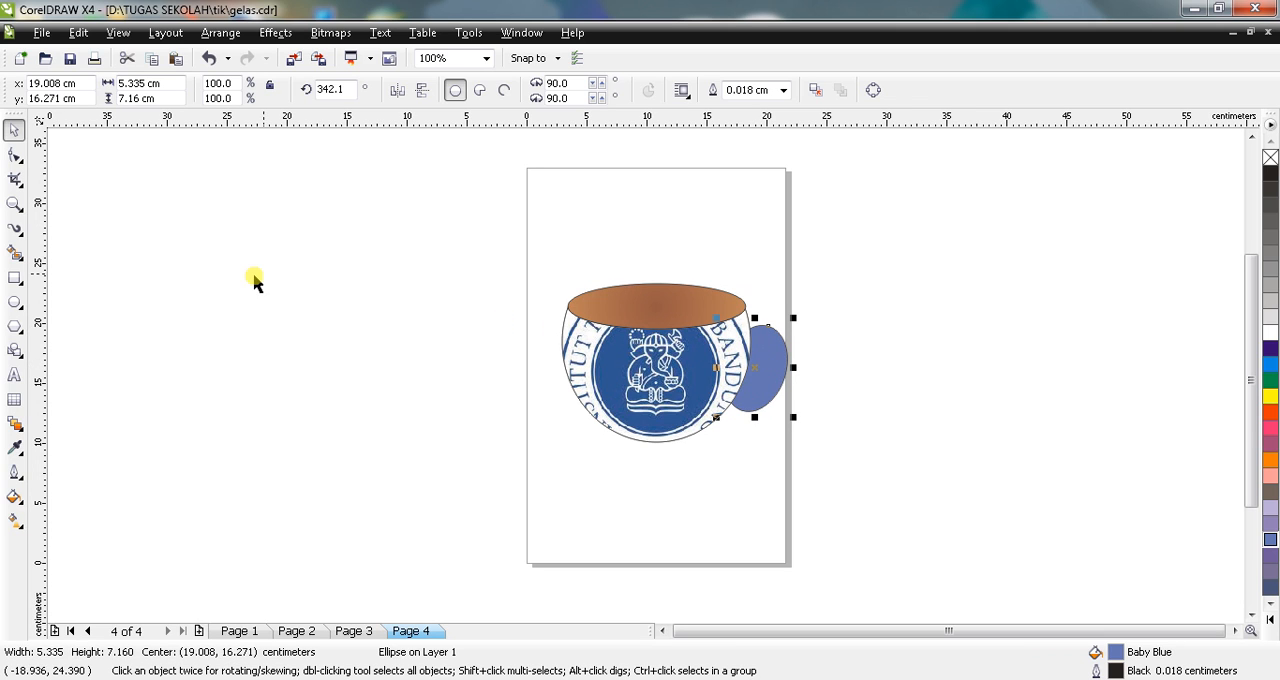
# Step: Draw a narrow ellipse about 1.6 by 3.7 cm inside the blue handle for its opening
pyautogui.click(14, 301)
pyautogui.moveTo(750, 346); pyautogui.dragTo(774, 390)
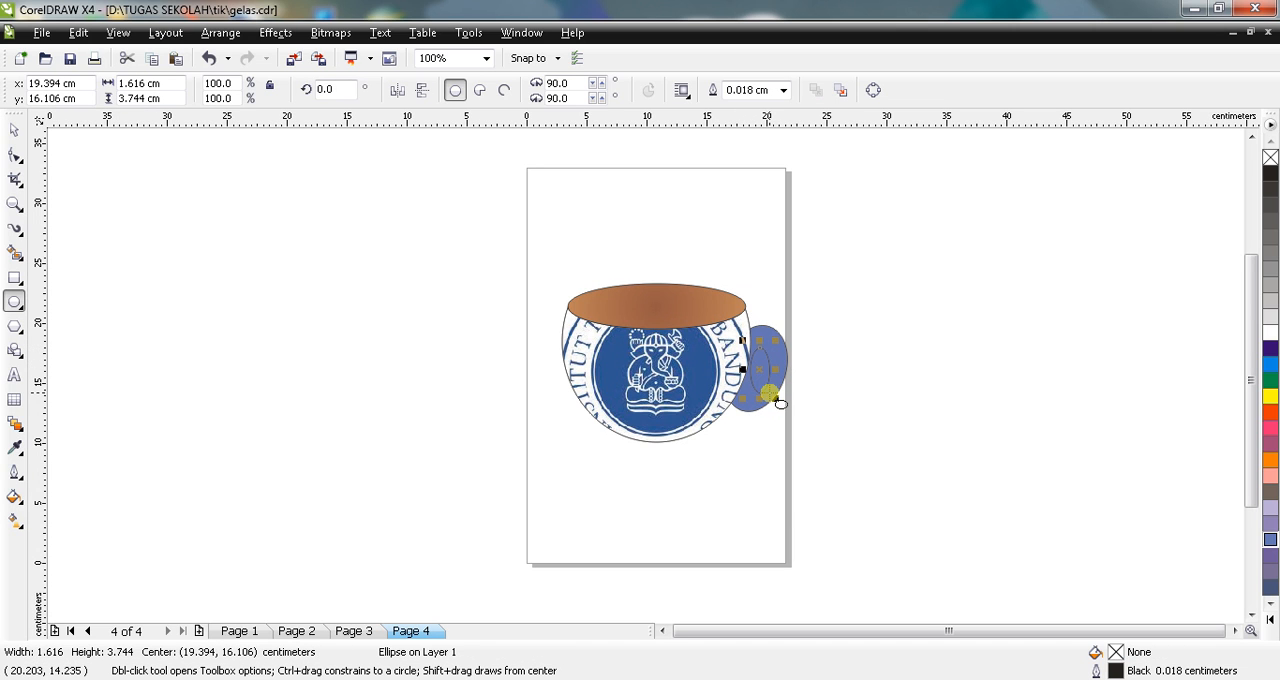
# Step: Tilt the small ellipse inside the handle to about 340.5 degrees and fill it with White
pyautogui.click(14, 128)
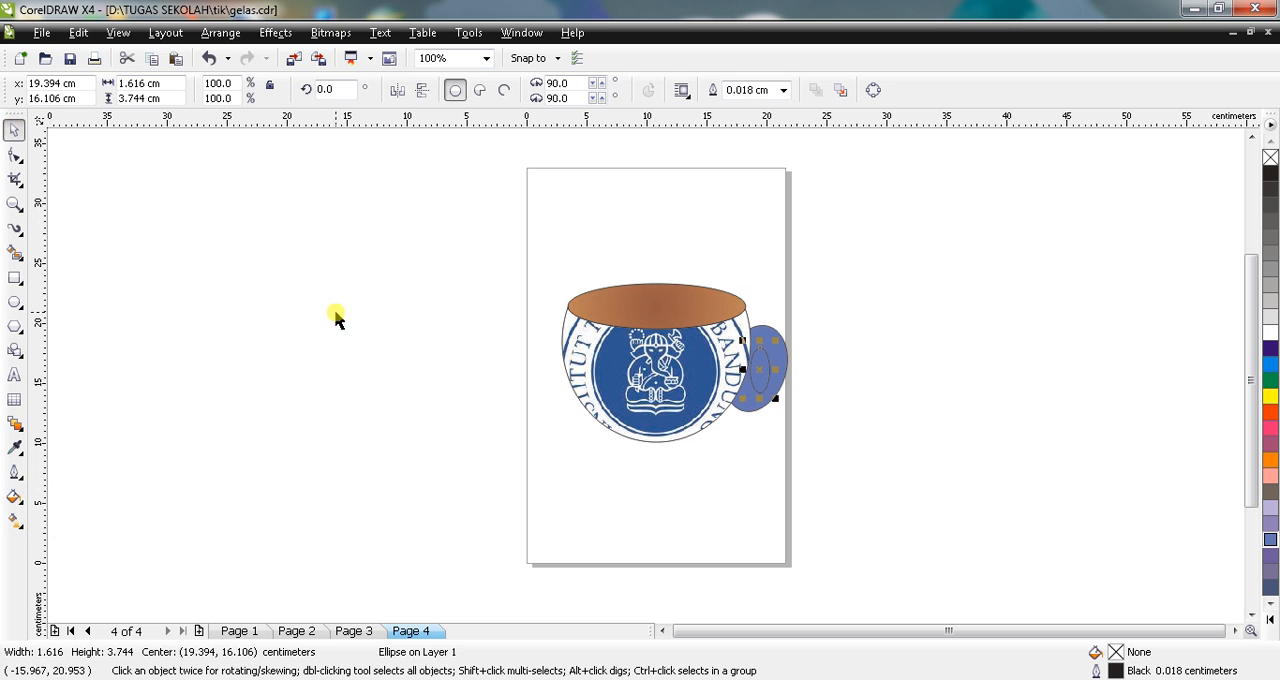
pyautogui.click(760, 368)
pyautogui.moveTo(770, 346); pyautogui.dragTo(786, 346)
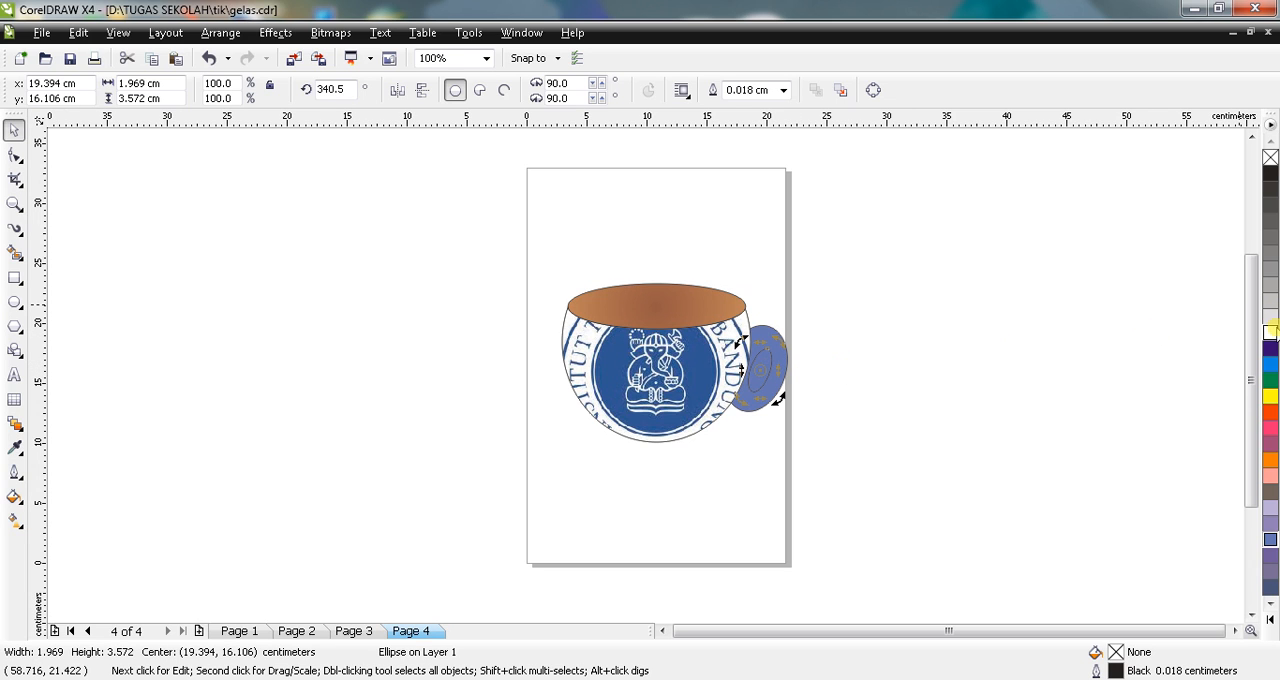
pyautogui.click(1271, 332)
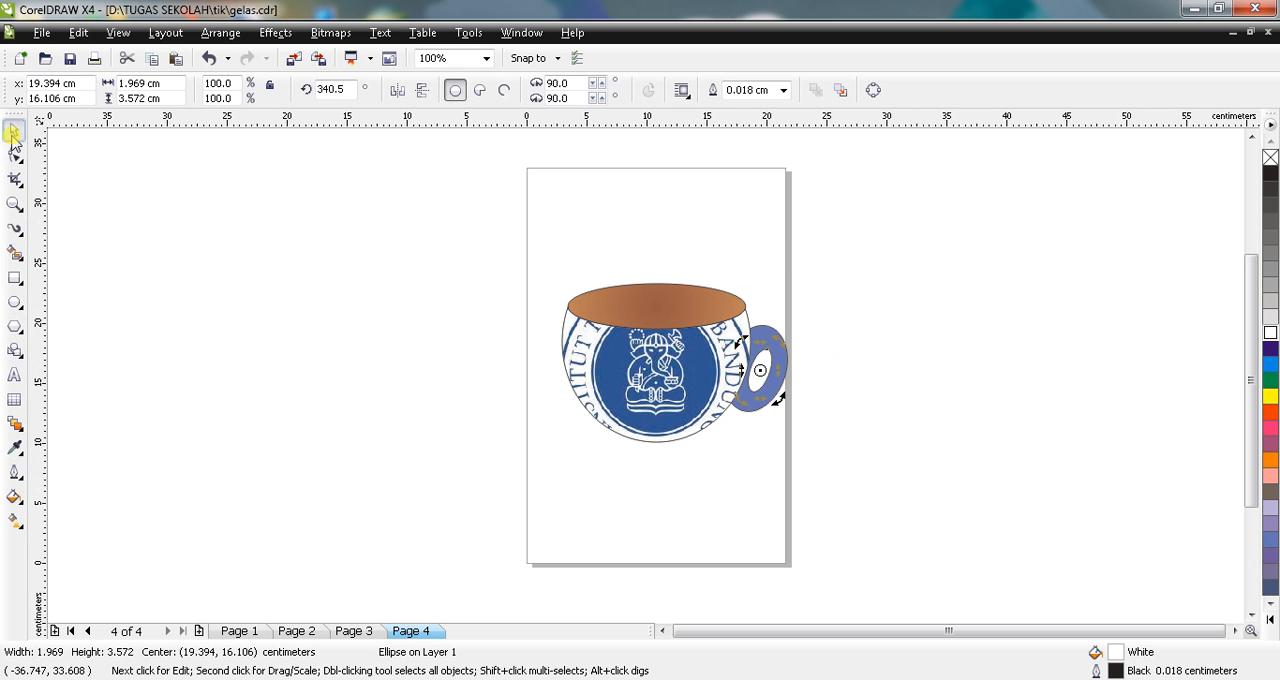
pyautogui.click(307, 244)
# Step: Shift the blue handle ellipse slightly toward the cup and move the white opening about 0.6 cm the same way
pyautogui.click(757, 340)
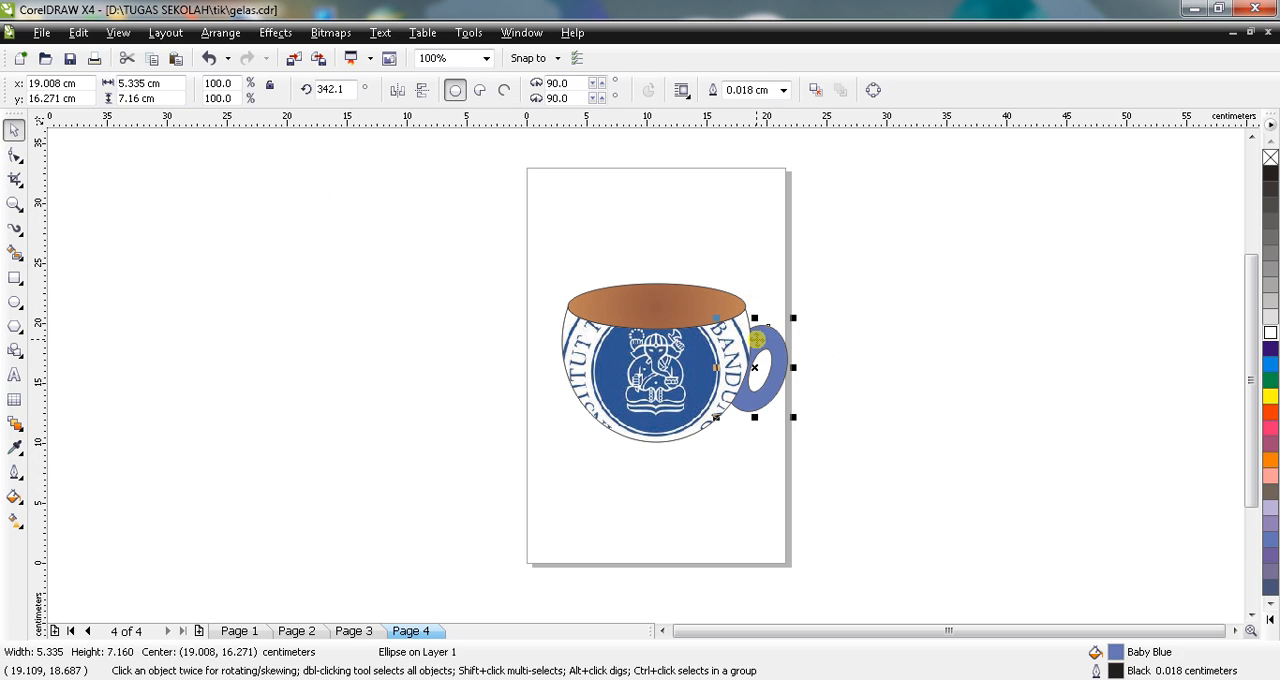
pyautogui.press('Down')
pyautogui.press('Down')
pyautogui.press('Down')
pyautogui.press('Down')
pyautogui.press('Down')
pyautogui.press('Up')
pyautogui.press('Up')
pyautogui.press('Up')
pyautogui.press('Up')
pyautogui.press('Up')
pyautogui.press('Up')
pyautogui.press('Up')
pyautogui.press('Left')
pyautogui.moveTo(757, 340); pyautogui.dragTo(760, 372)
pyautogui.click(760, 373)
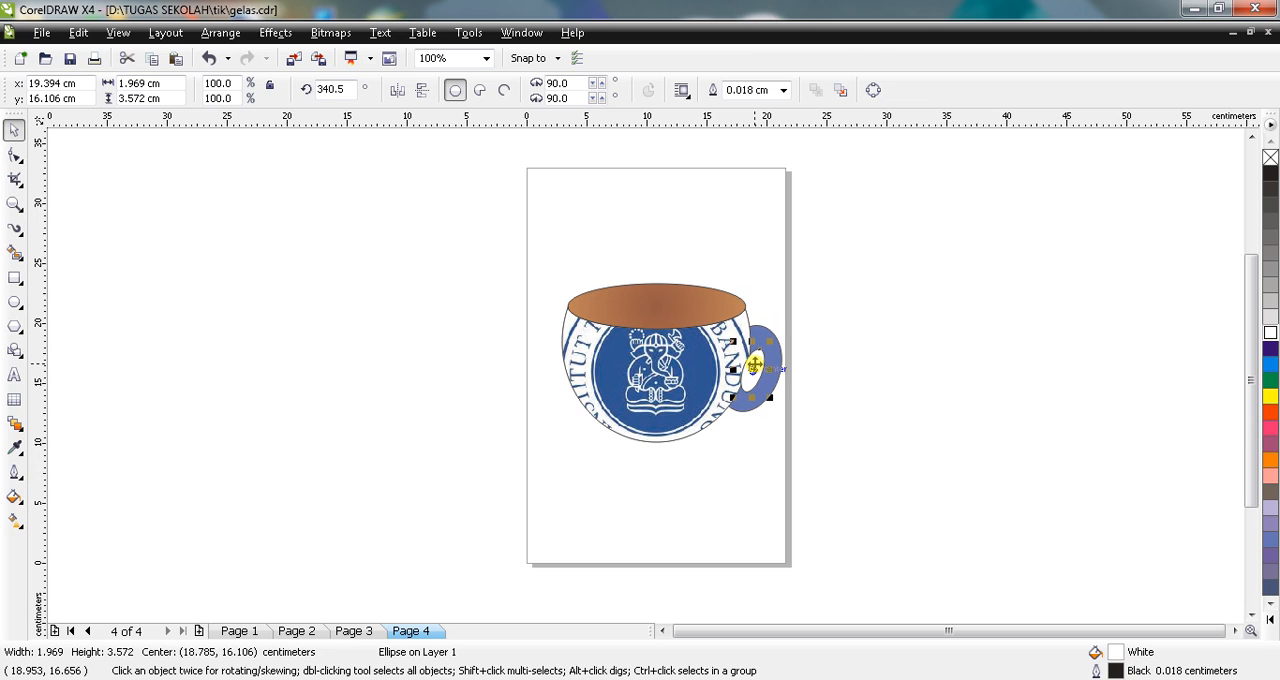
# Step: Order the white handle opening behind the cup body
pyautogui.rightClick(754, 365)
pyautogui.moveTo(942, 205)
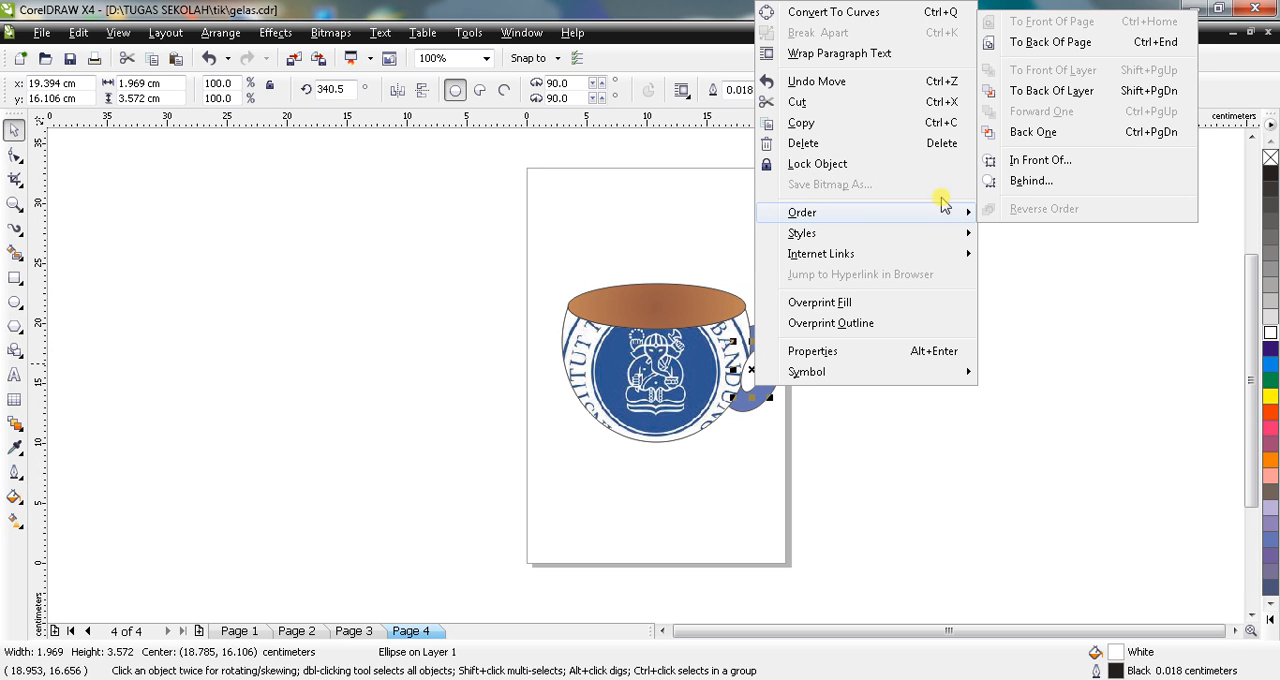
pyautogui.click(1030, 181)
pyautogui.click(658, 394)
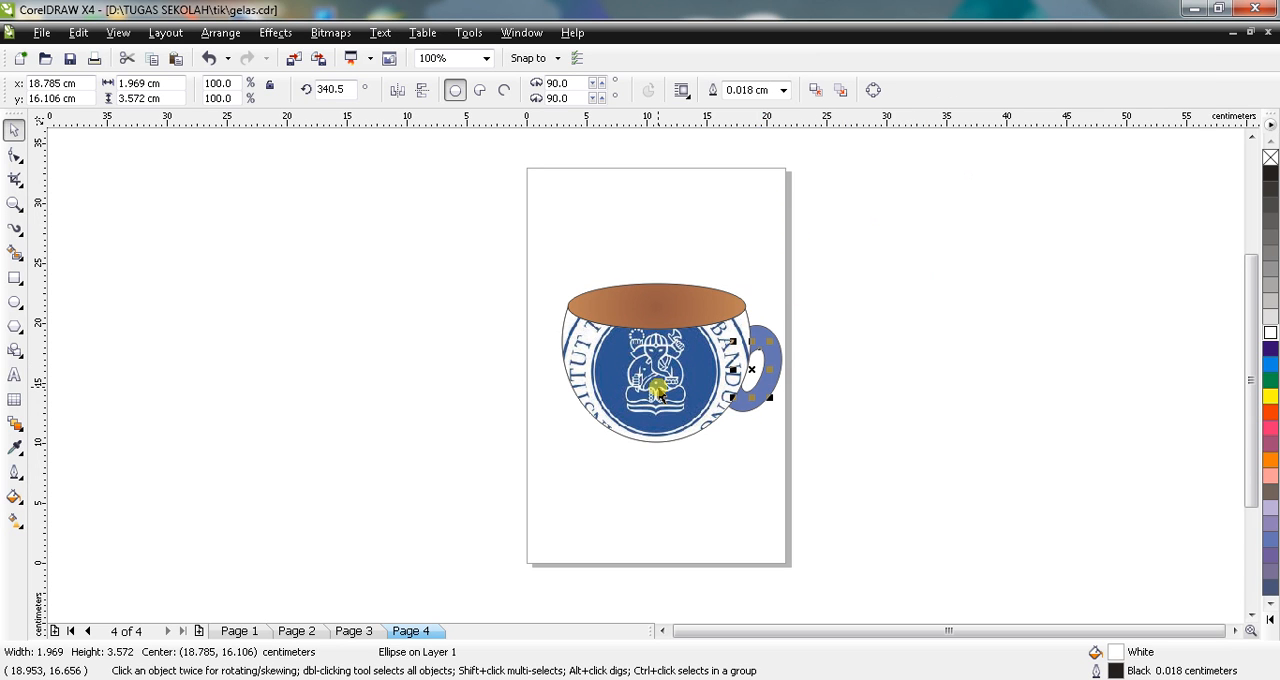
pyautogui.click(450, 320)
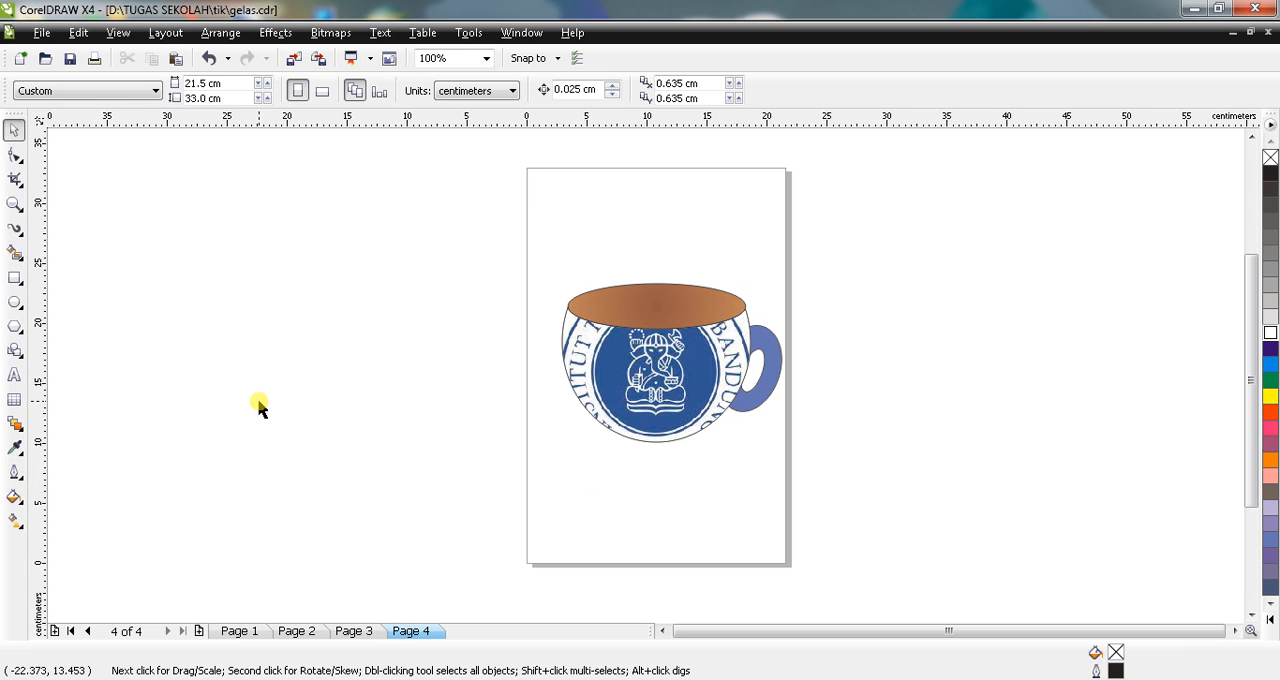
# Step: Draw a wide ellipse about 15.5 by 4.4 cm for the saucer and move it up to overlap the cup's base
pyautogui.click(15, 302)
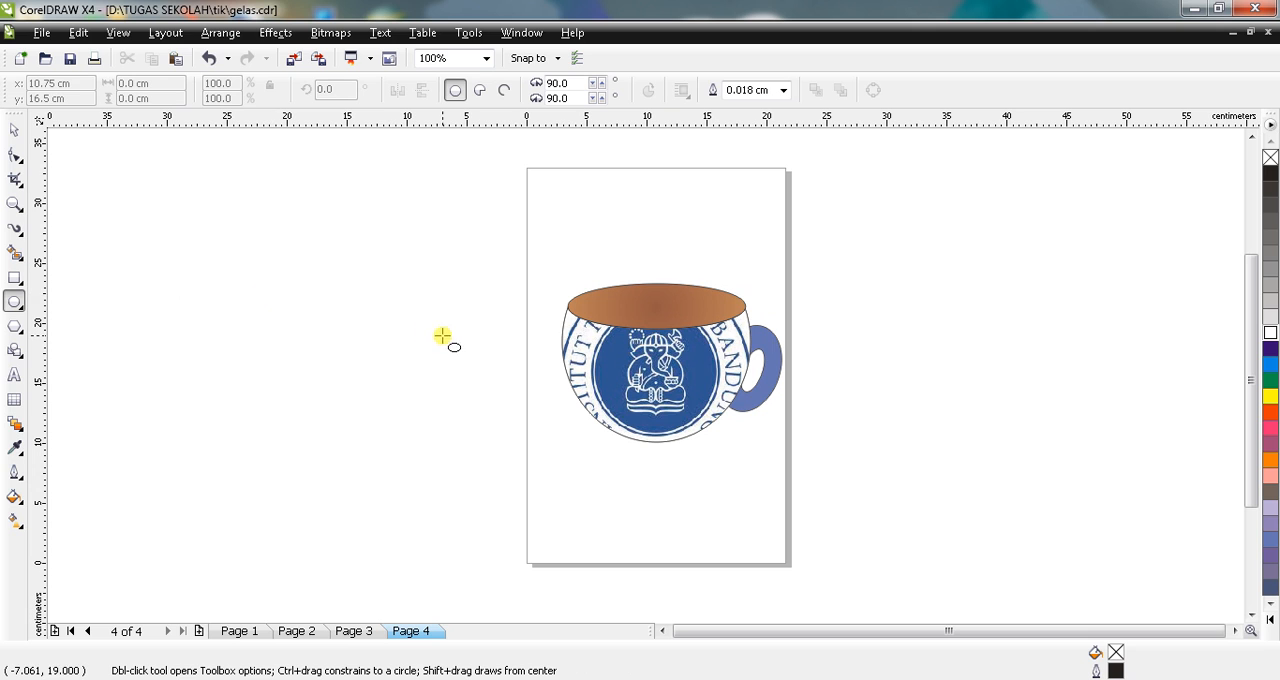
pyautogui.moveTo(569, 426); pyautogui.dragTo(754, 478)
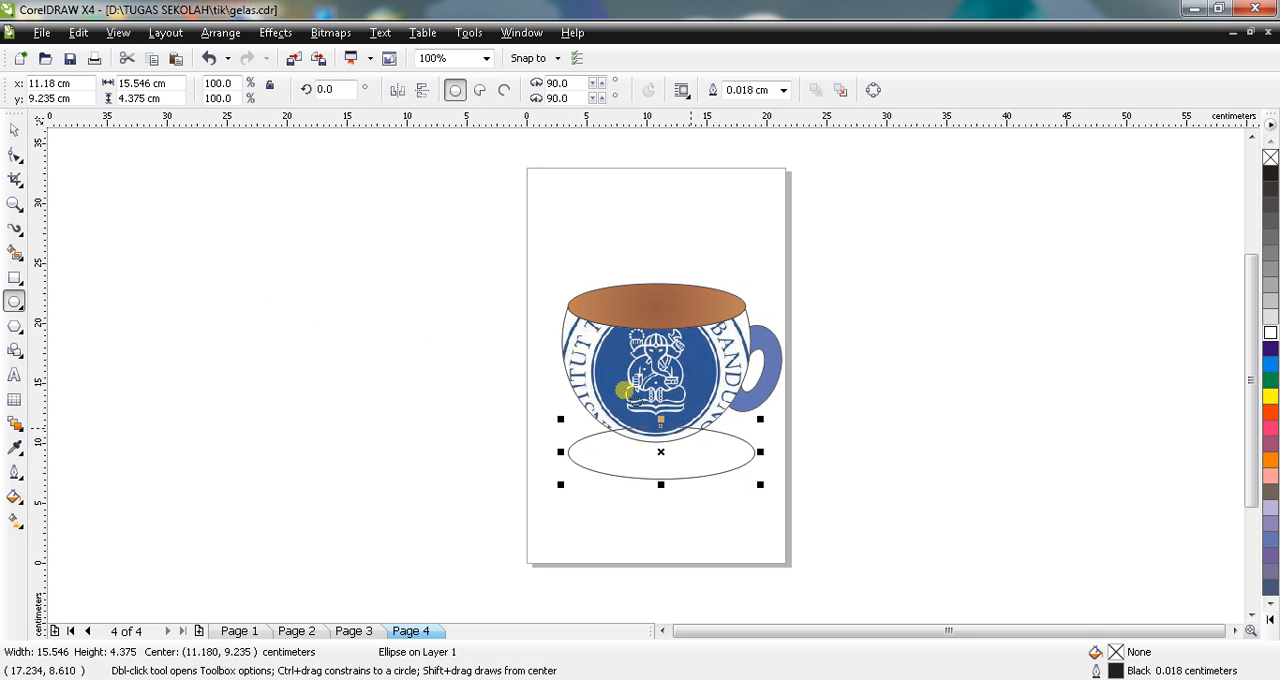
pyautogui.click(14, 128)
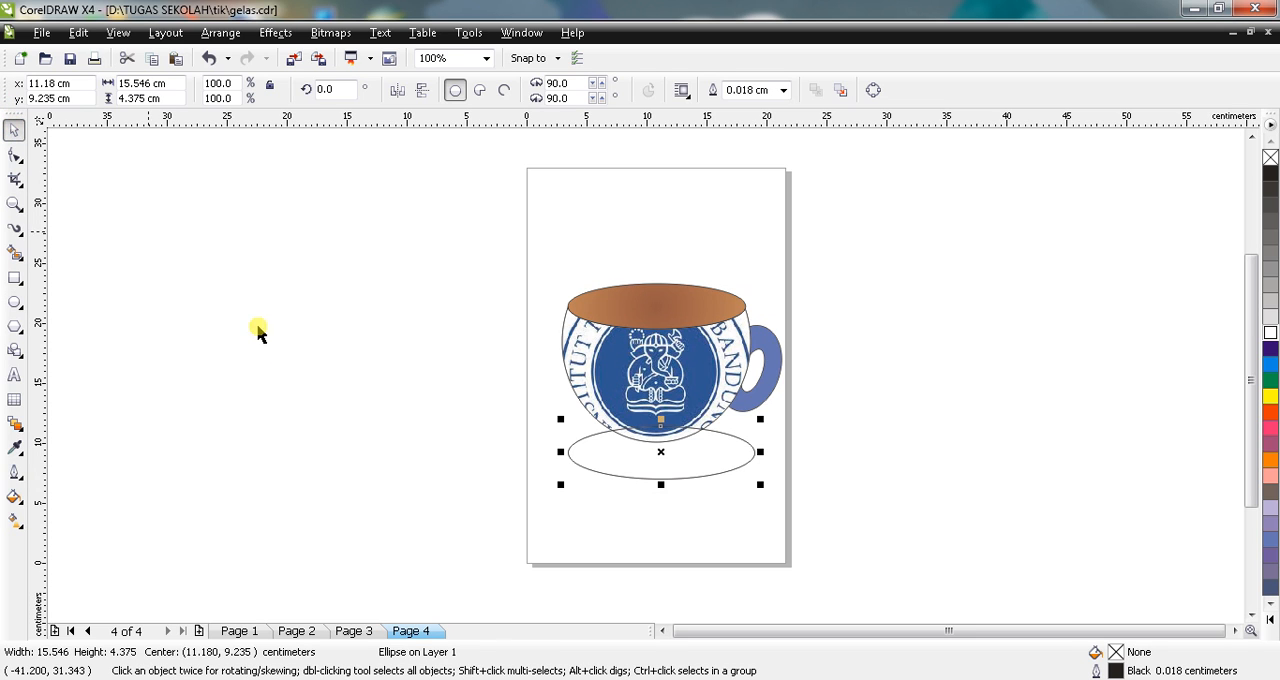
pyautogui.moveTo(632, 462); pyautogui.dragTo(627, 445)
pyautogui.rightClick(617, 443)
pyautogui.press('Escape')
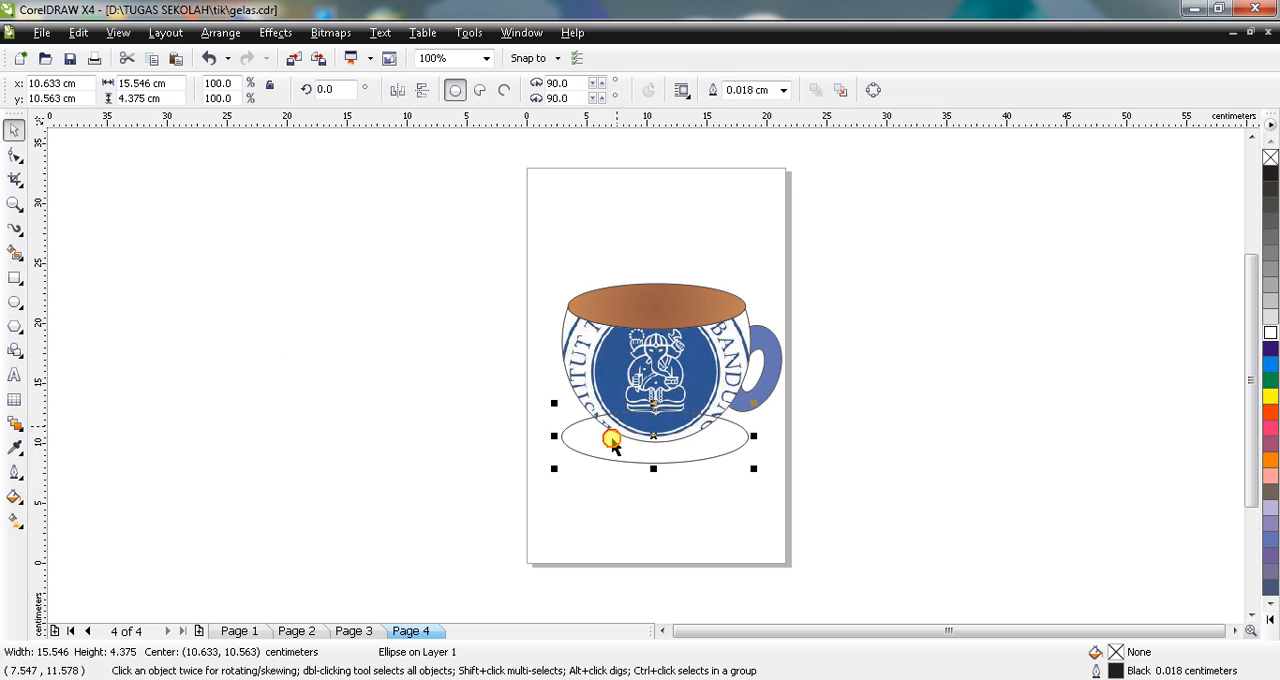
# Step: Order the saucer ellipse behind the cup body
pyautogui.rightClick(585, 450)
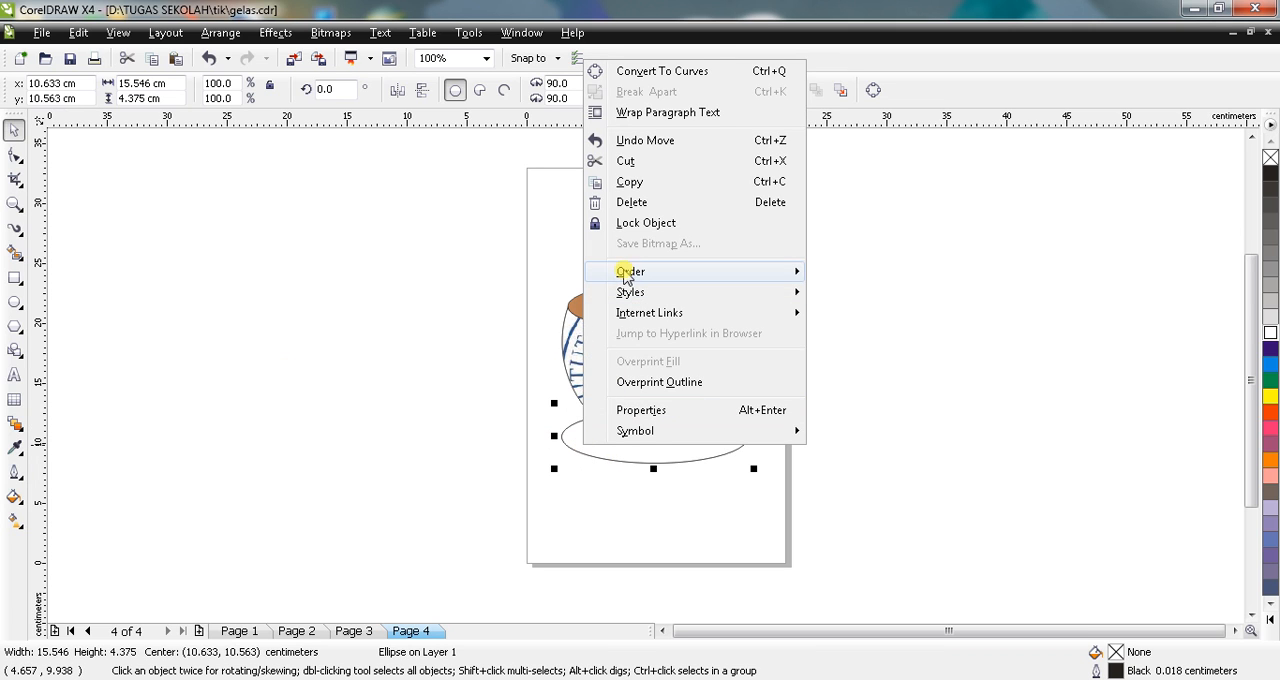
pyautogui.moveTo(625, 272)
pyautogui.click(857, 241)
pyautogui.click(572, 342)
pyautogui.click(263, 428)
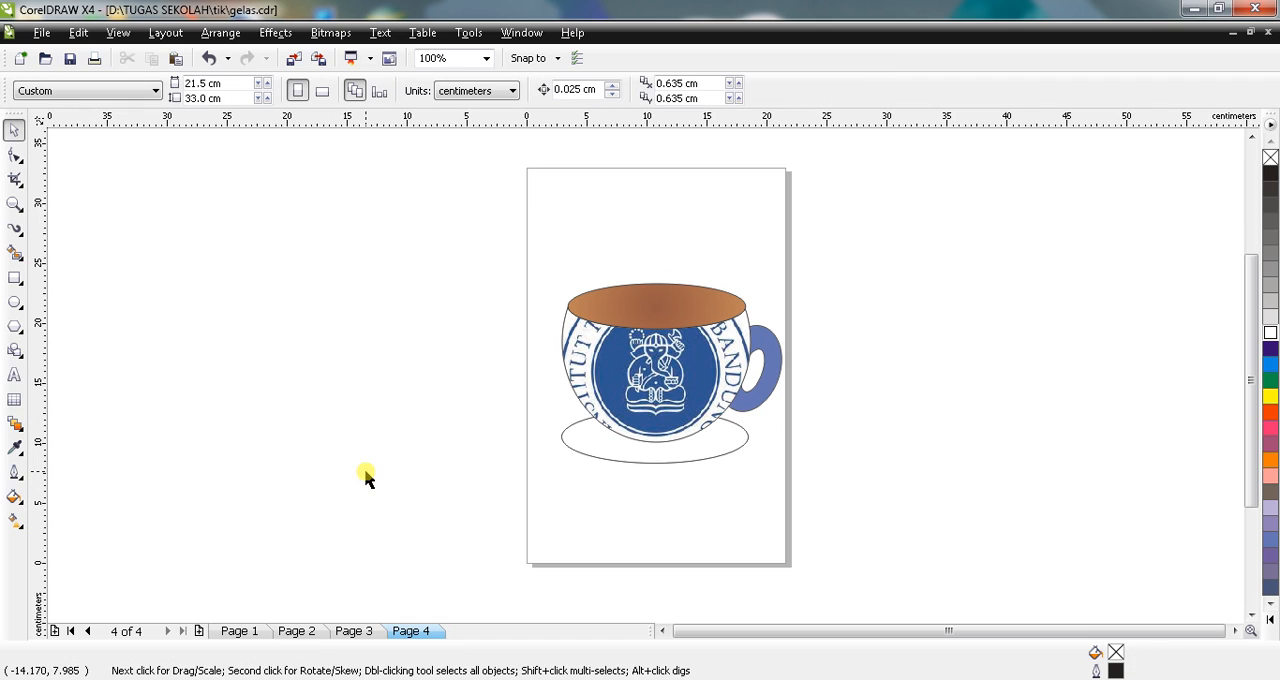
# Step: Fill the saucer ellipse with the cream bitmap pattern of pink roses, keeping the 5.08 by 5.08 cm tile size
pyautogui.click(598, 455)
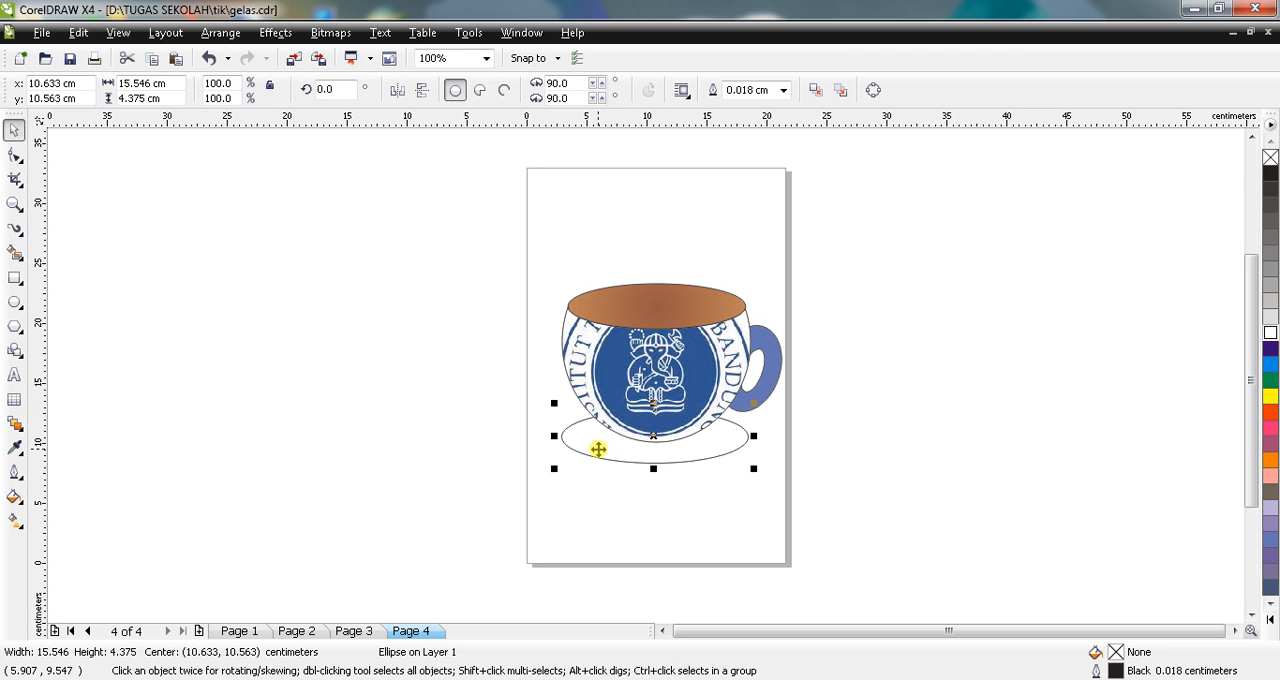
pyautogui.click(18, 500)
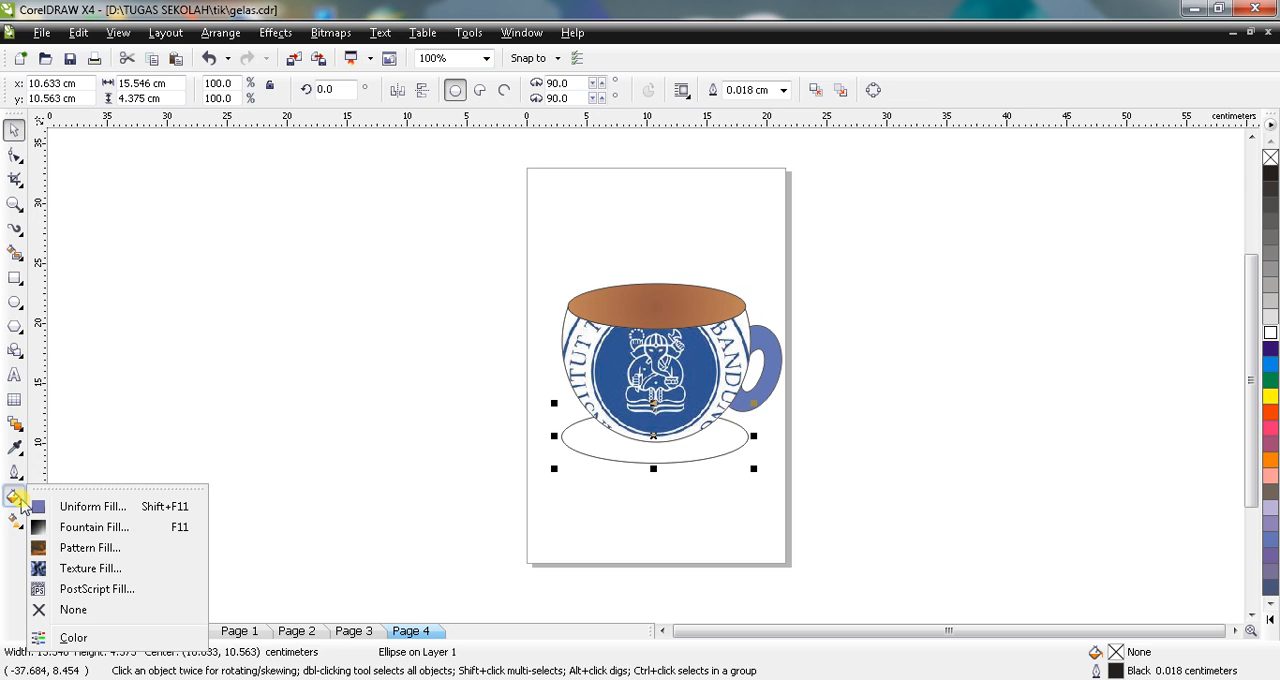
pyautogui.click(63, 550)
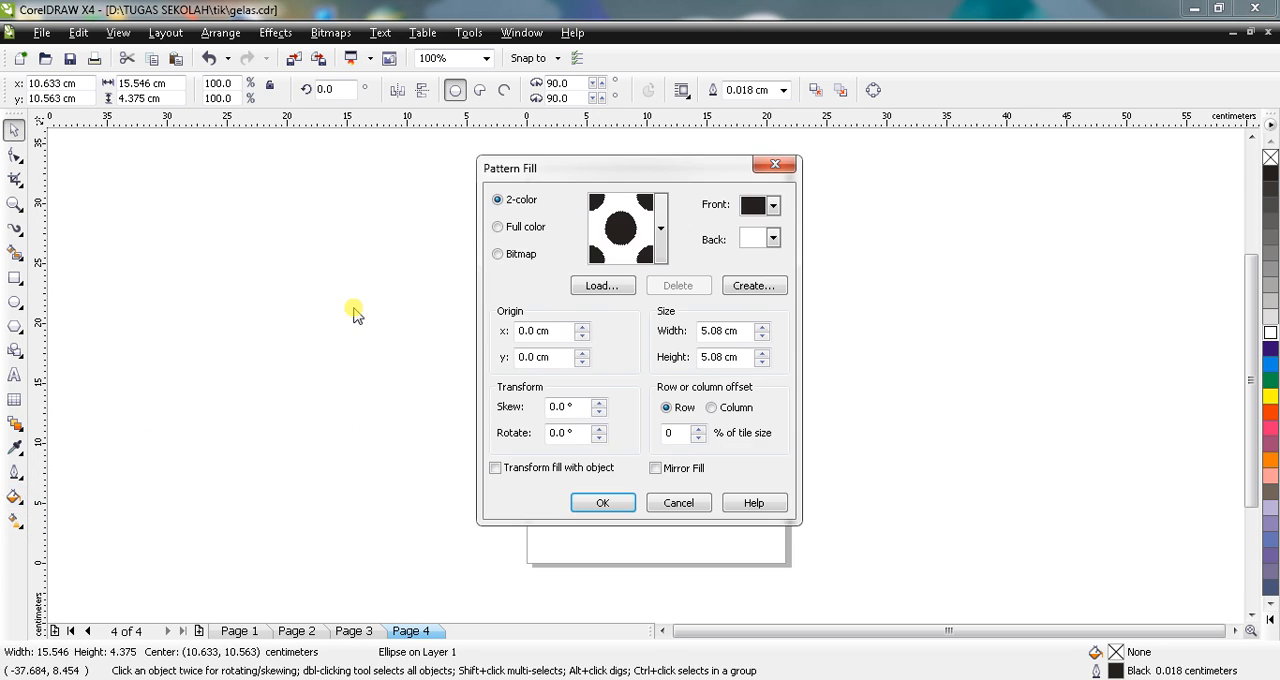
pyautogui.click(499, 255)
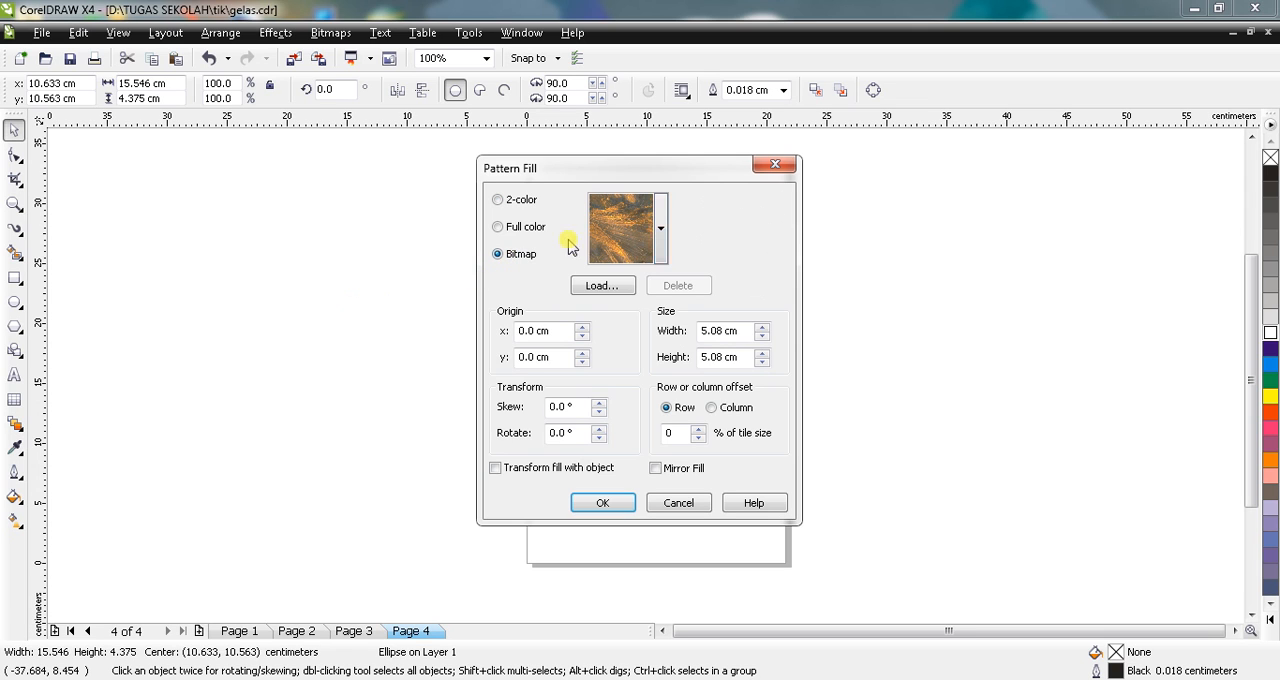
pyautogui.click(660, 256)
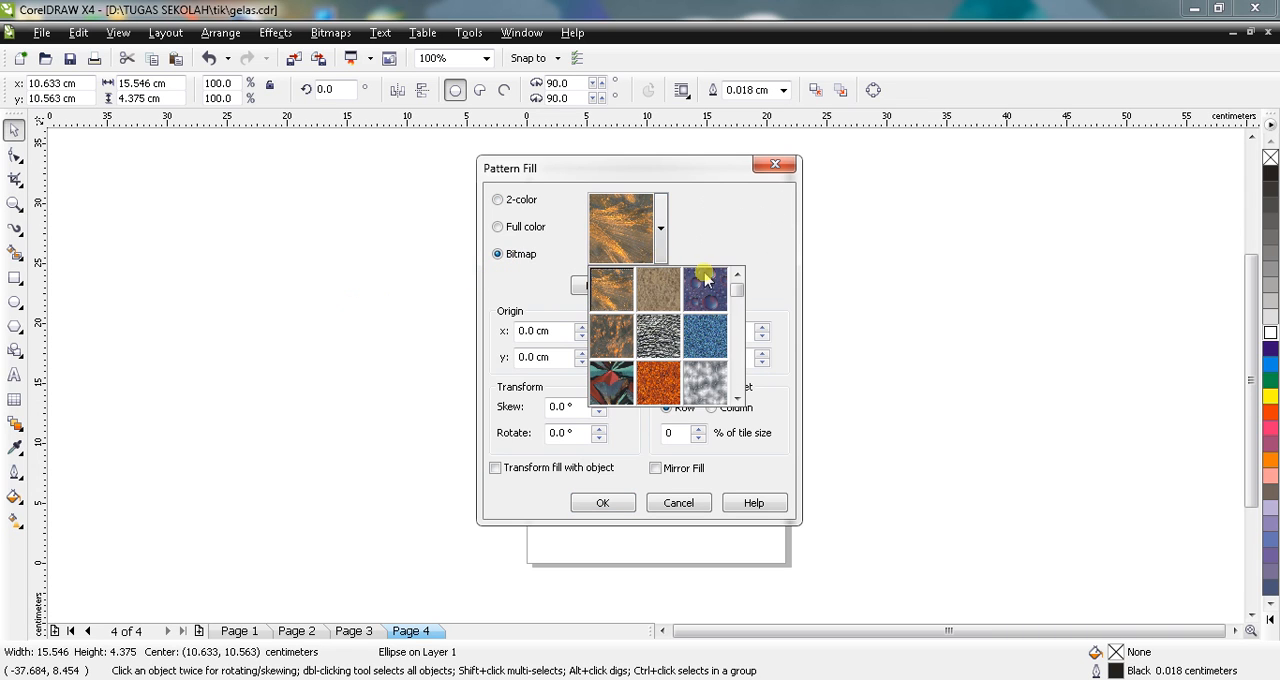
pyautogui.click(549, 283)
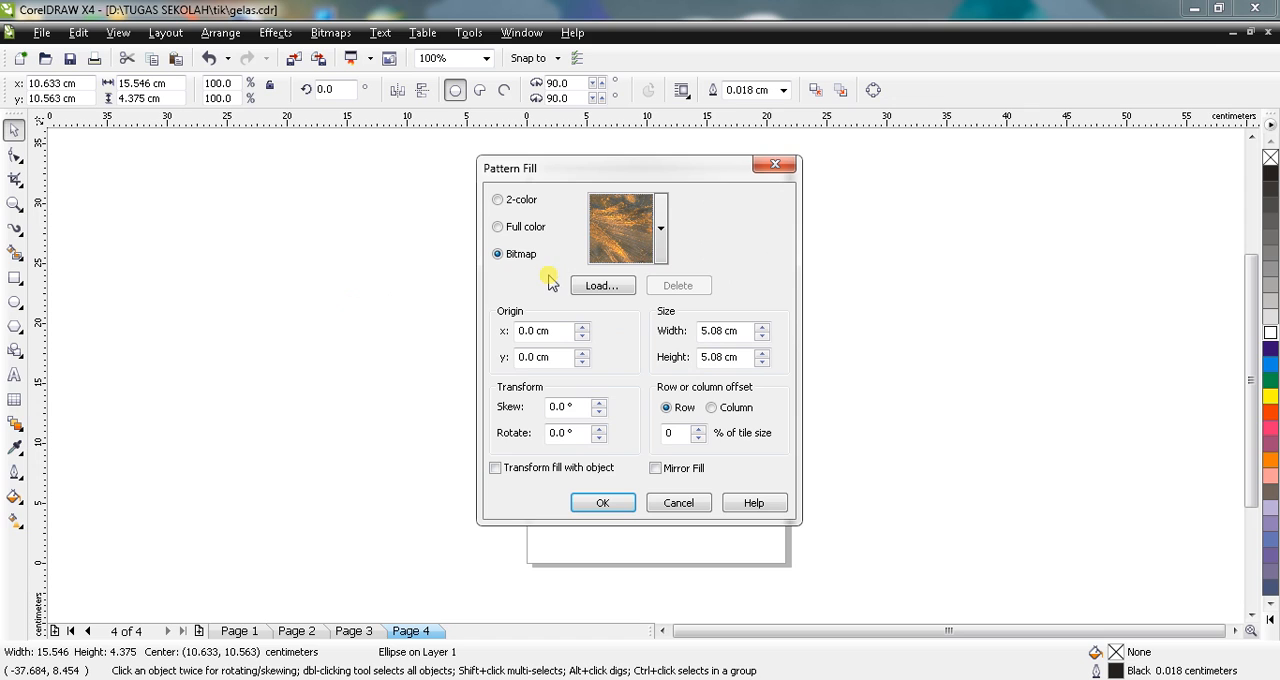
pyautogui.click(661, 221)
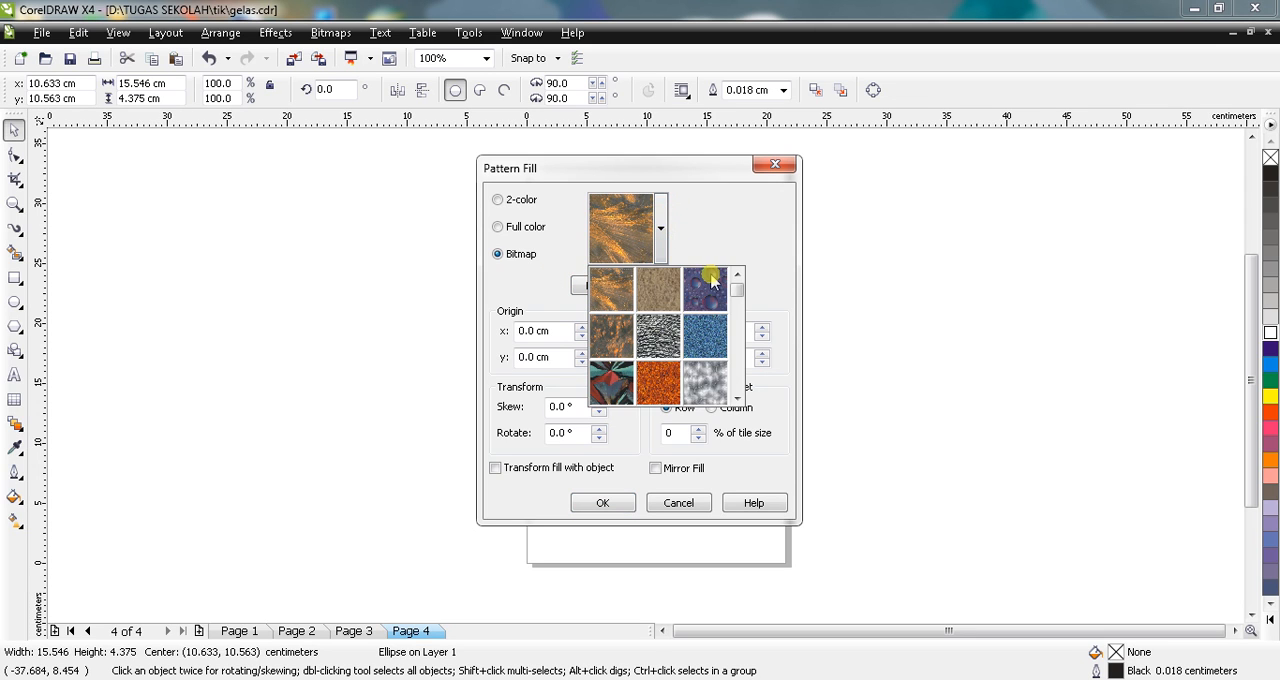
pyautogui.moveTo(735, 294); pyautogui.dragTo(729, 384)
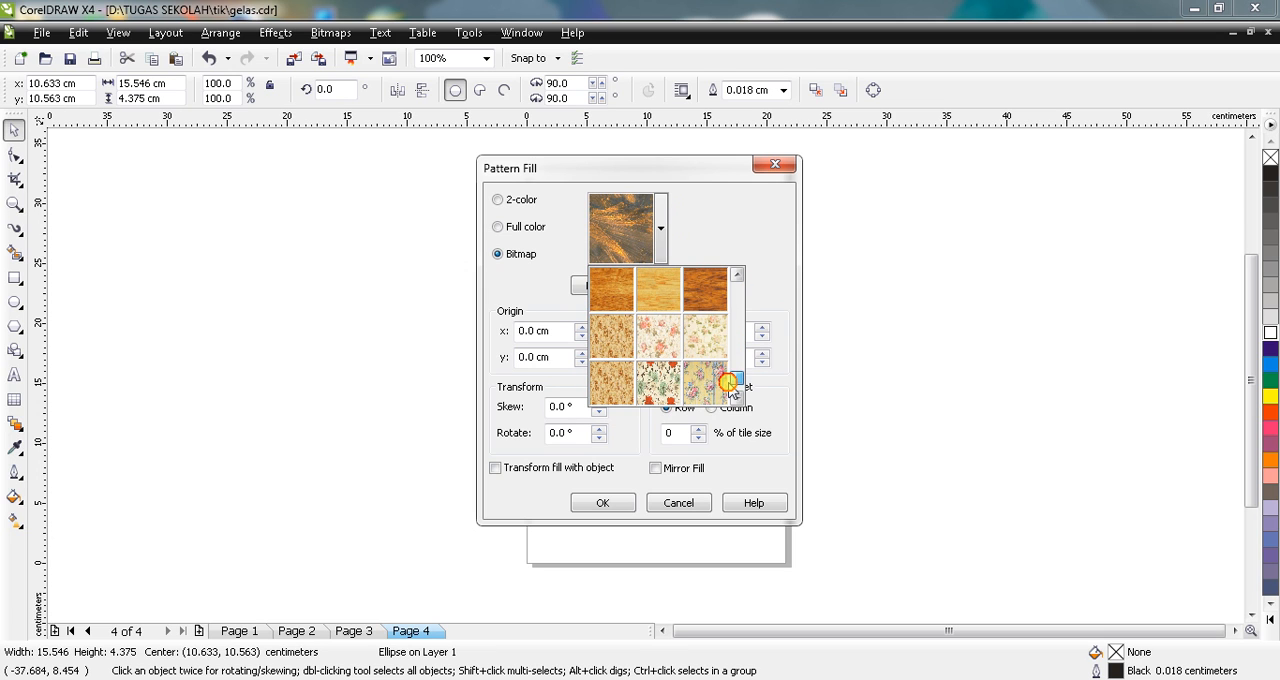
pyautogui.click(658, 338)
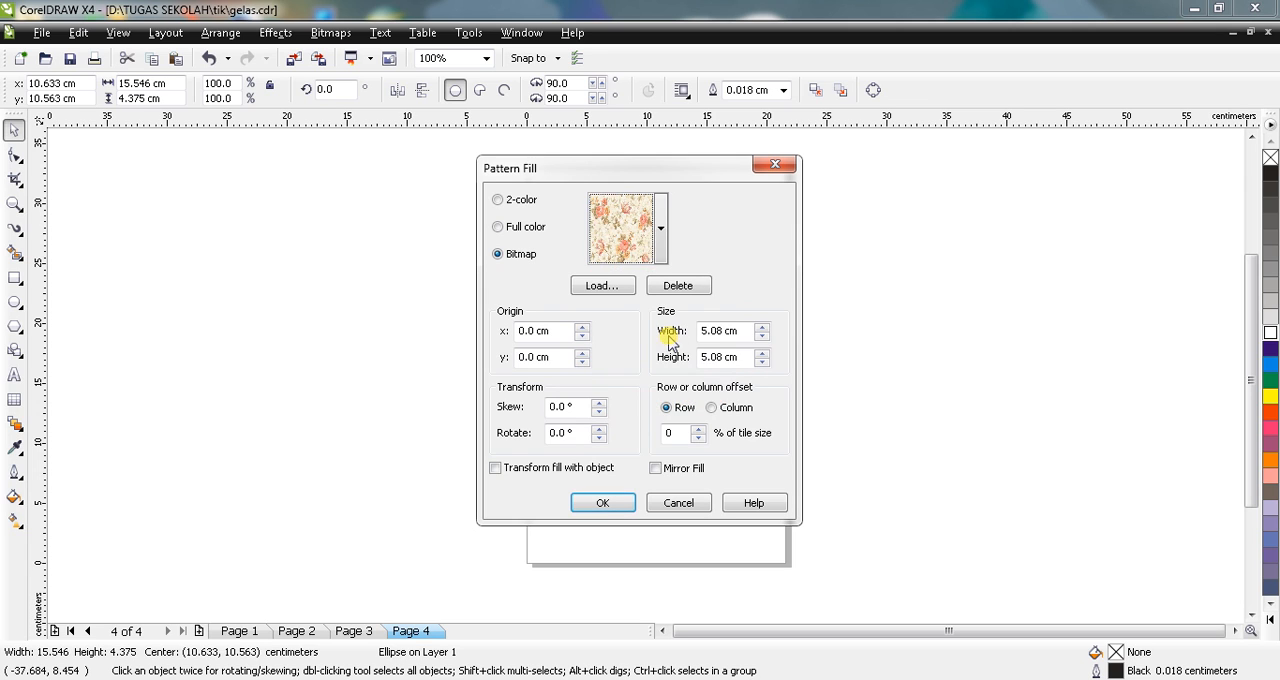
pyautogui.click(602, 503)
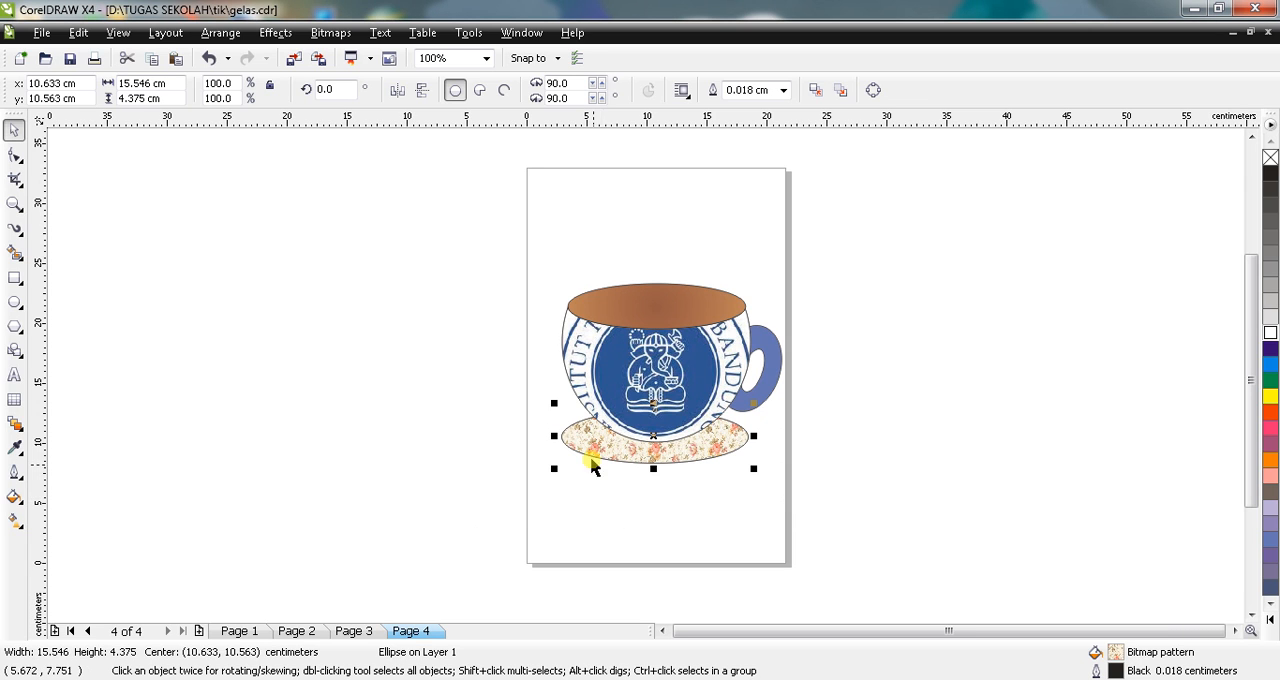
# Step: Examine the saucer's floral pattern and the cup's lower edge up close, then return to 100% view
pyautogui.click(14, 204)
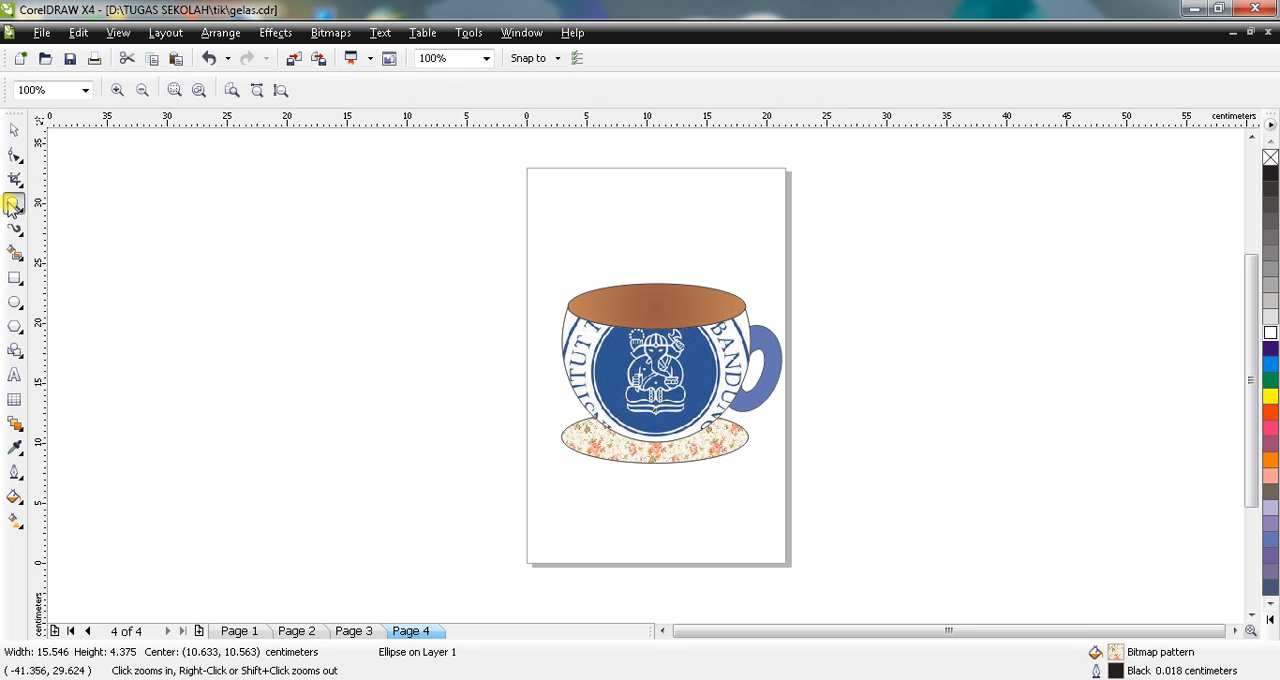
pyautogui.moveTo(558, 407); pyautogui.dragTo(780, 495)
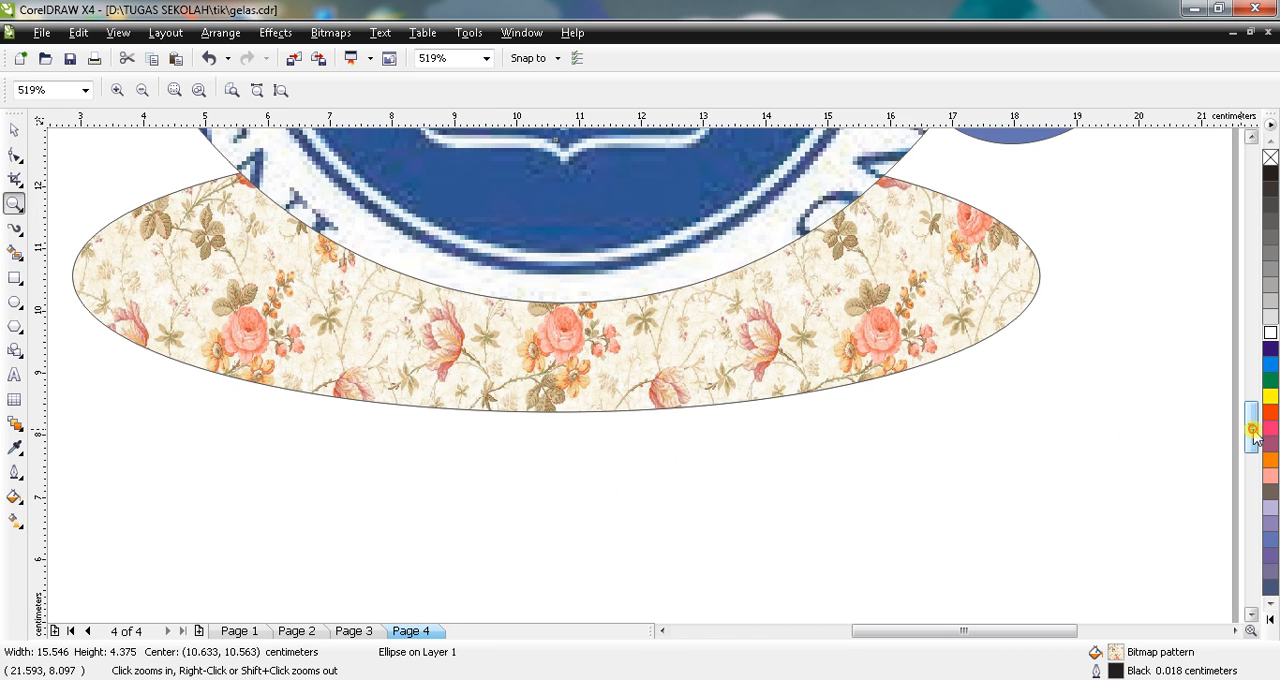
pyautogui.moveTo(1251, 428); pyautogui.dragTo(1251, 398)
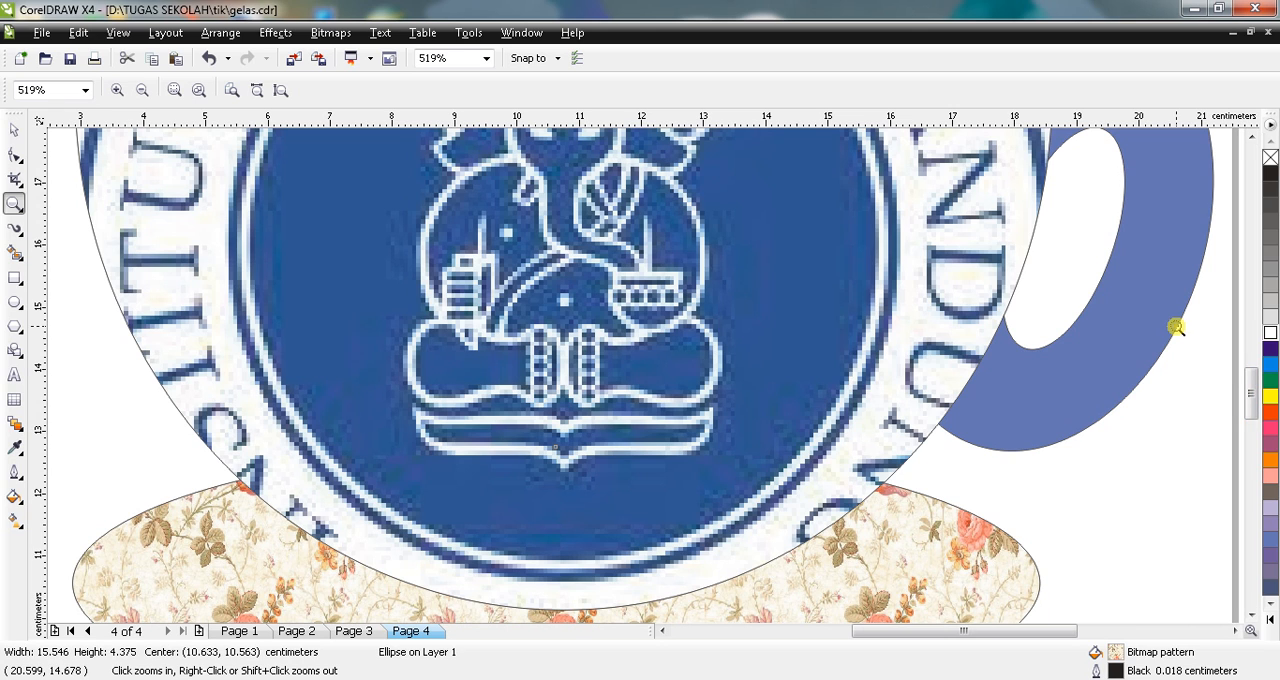
pyautogui.moveTo(1251, 384); pyautogui.dragTo(1251, 423)
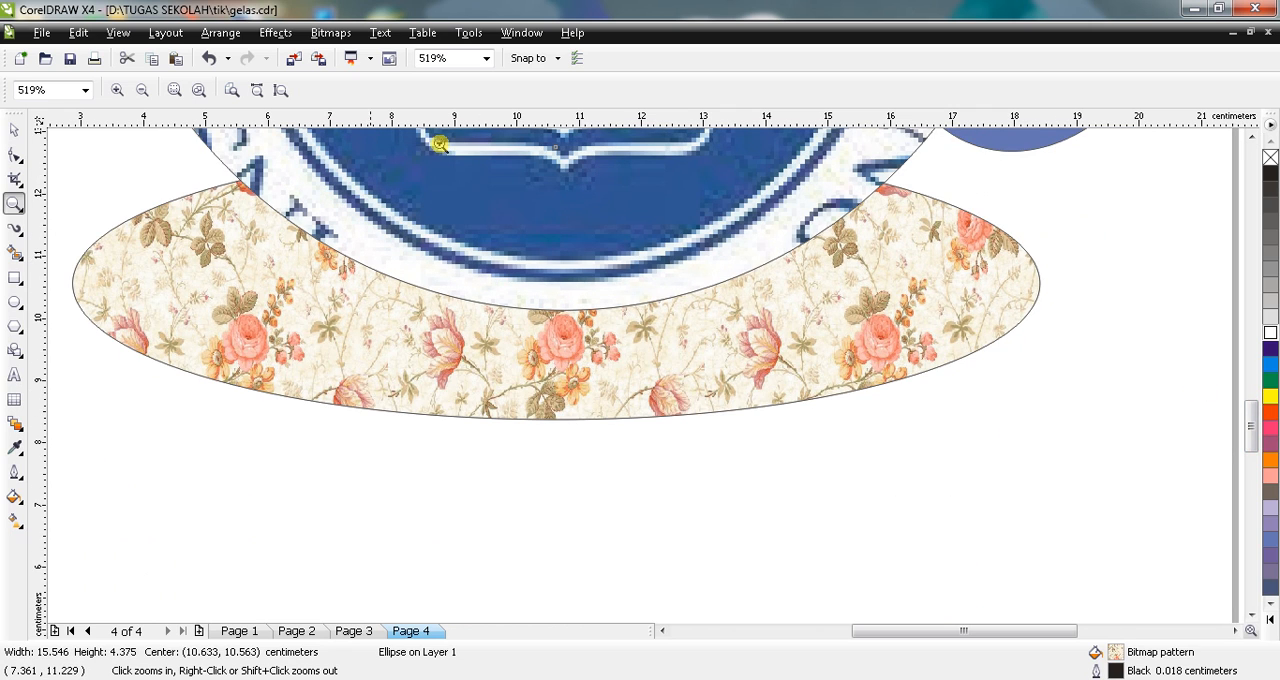
pyautogui.click(486, 58)
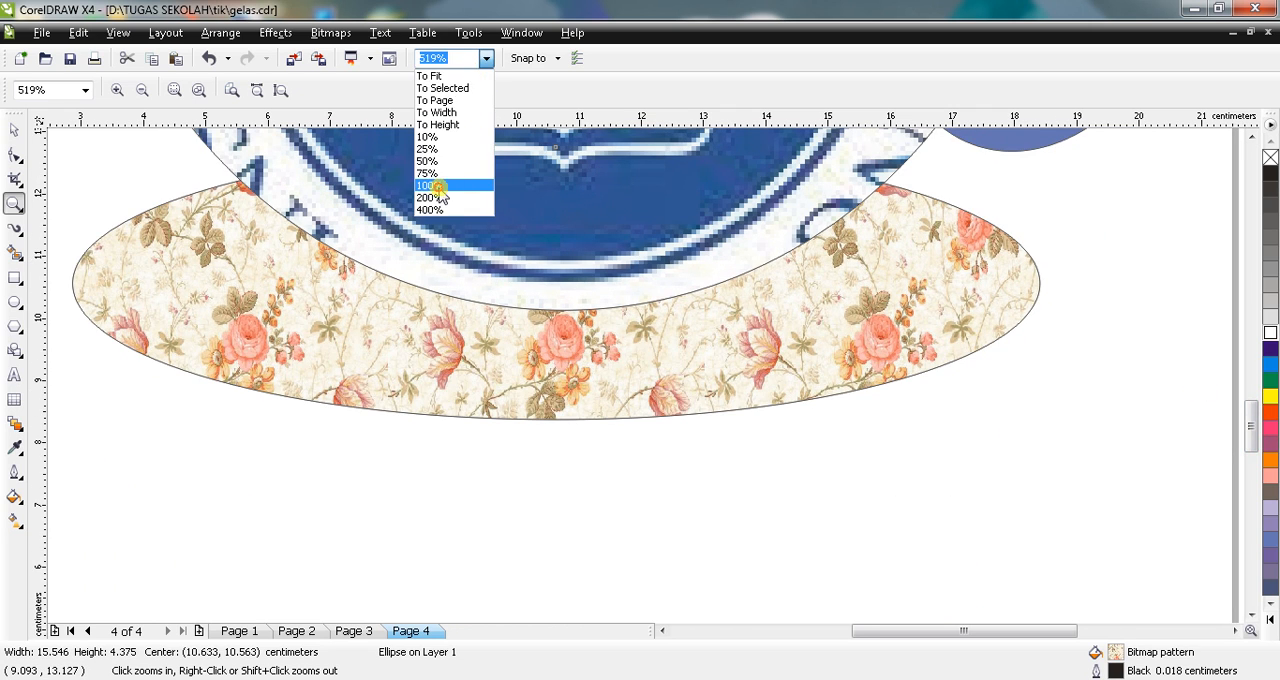
pyautogui.click(440, 187)
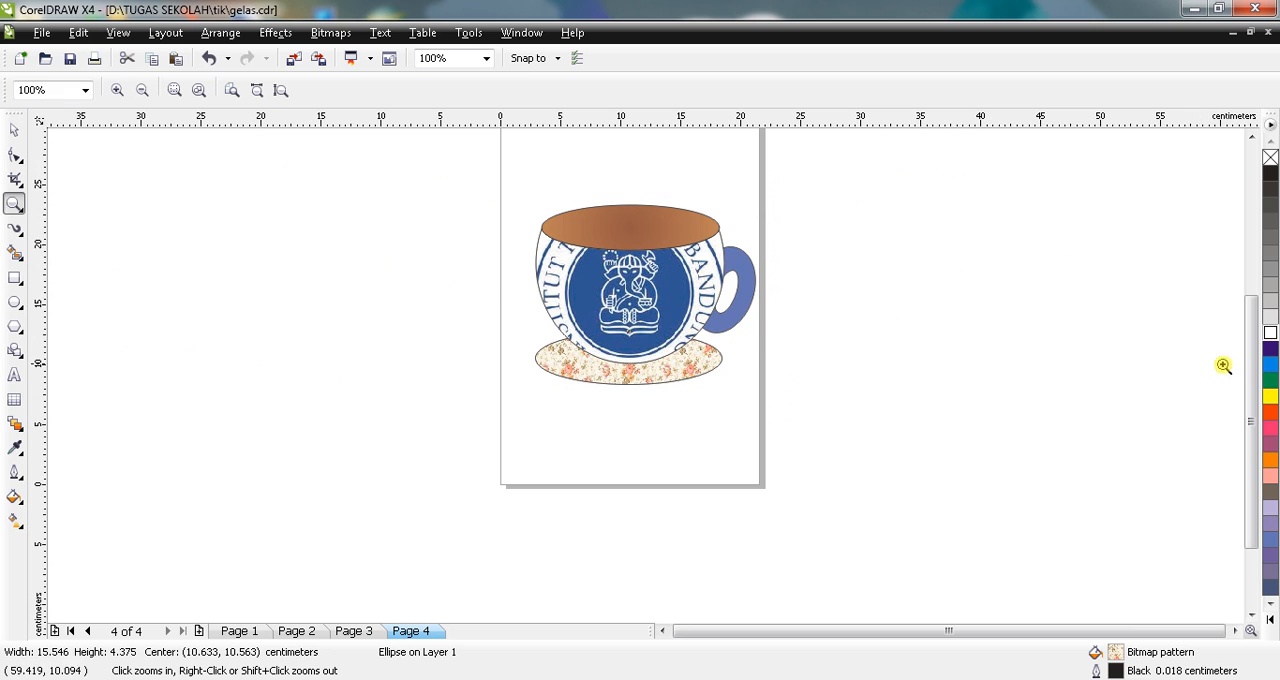
pyautogui.moveTo(1251, 378); pyautogui.dragTo(1249, 360)
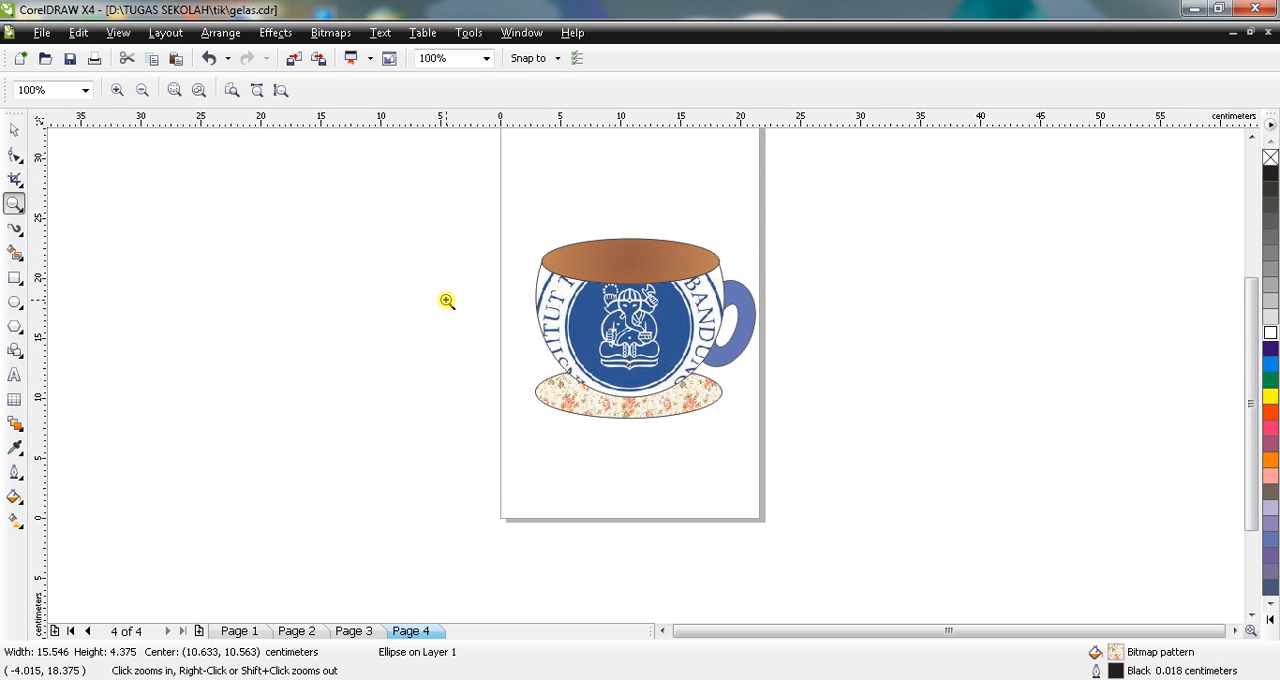
# Step: Draw a large upright ellipse about 10.9 by 14.4 cm on the empty area beside the page, next to the cup
pyautogui.click(20, 302)
pyautogui.moveTo(451, 277); pyautogui.dragTo(318, 456)
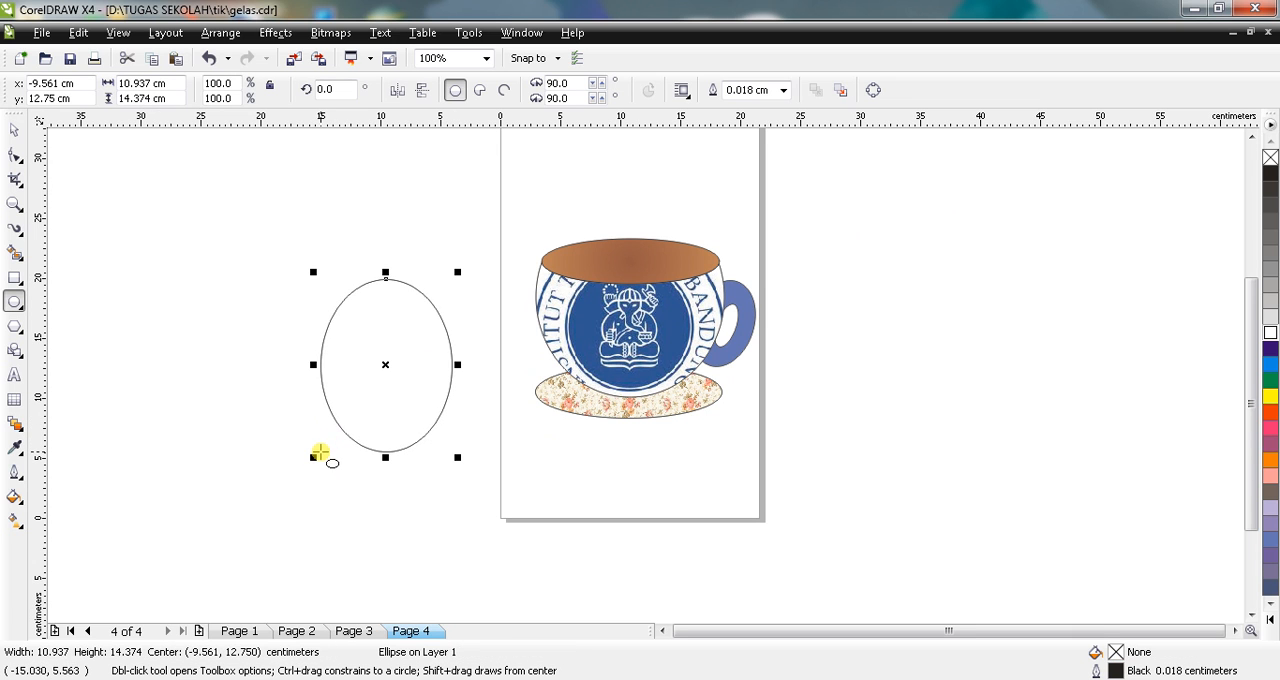
pyautogui.click(16, 131)
# Step: Tilt the large ellipse to about 337 degrees and move it to overlap the cup's left side
pyautogui.click(380, 327)
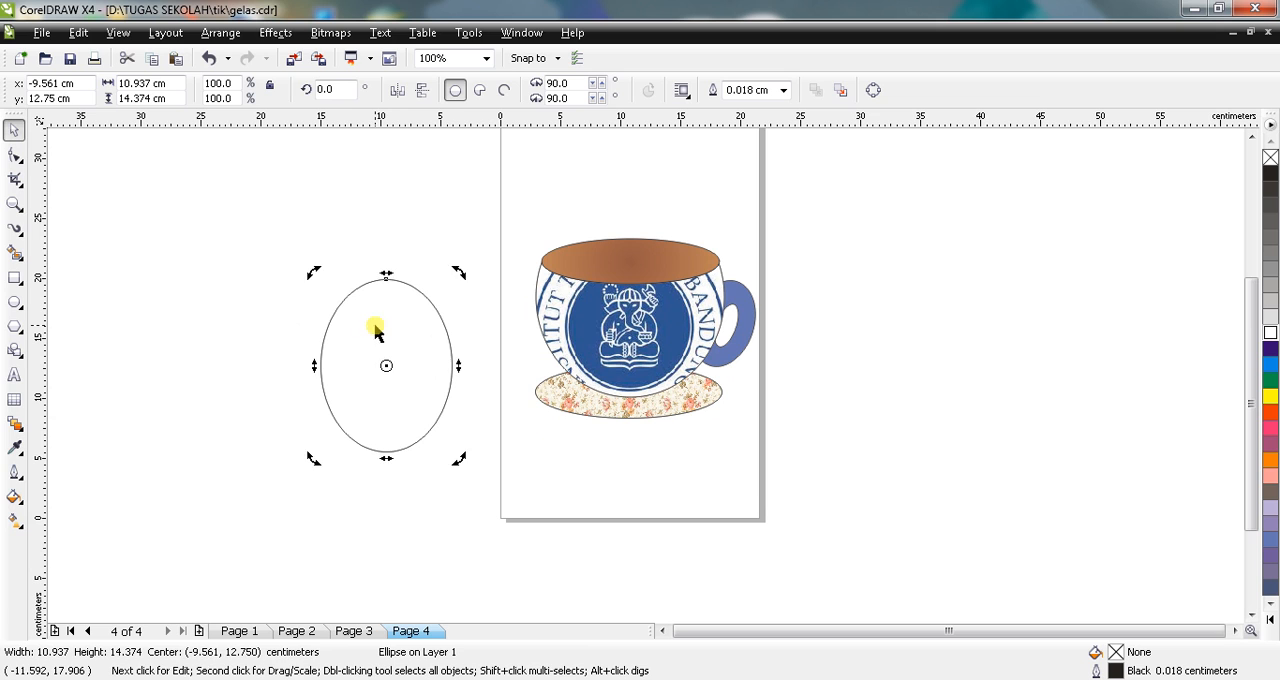
pyautogui.moveTo(457, 269); pyautogui.dragTo(491, 309)
pyautogui.click(409, 331)
pyautogui.moveTo(409, 331); pyautogui.dragTo(522, 302)
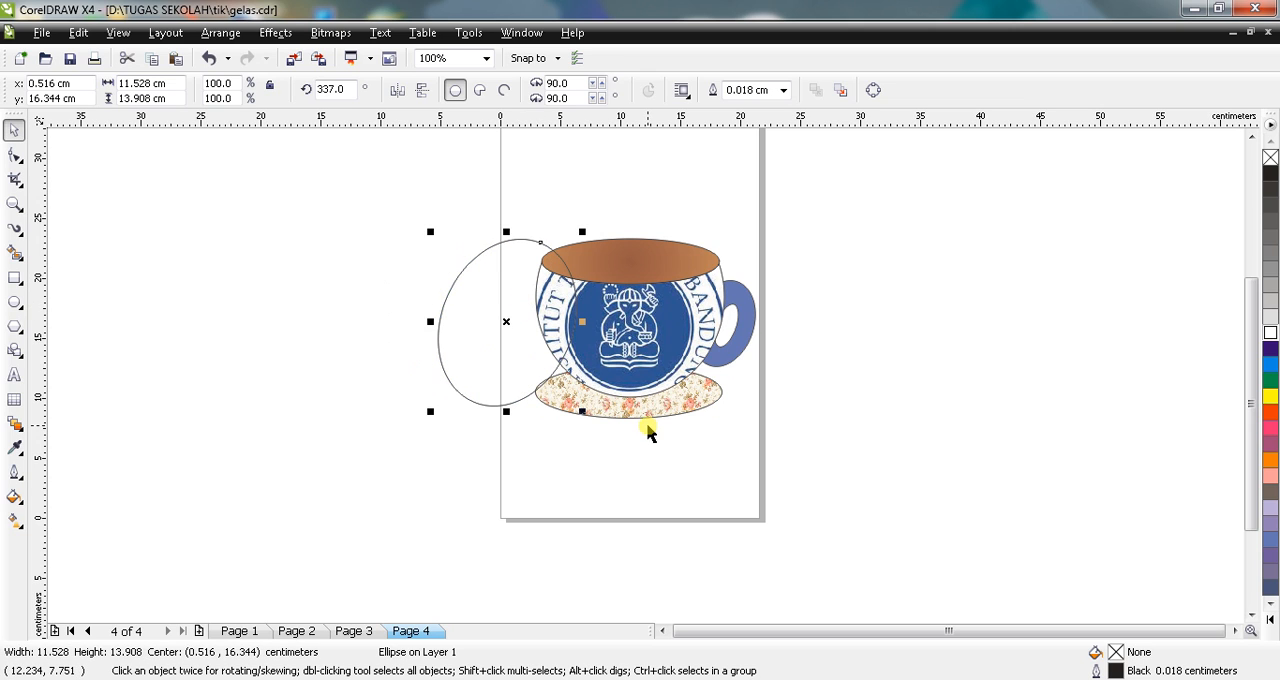
# Step: Fill the large tilted ellipse with the cream rose bitmap pattern at 5.08 by 5.08 cm tile size and shift it slightly upward
pyautogui.click(14, 497)
pyautogui.click(70, 548)
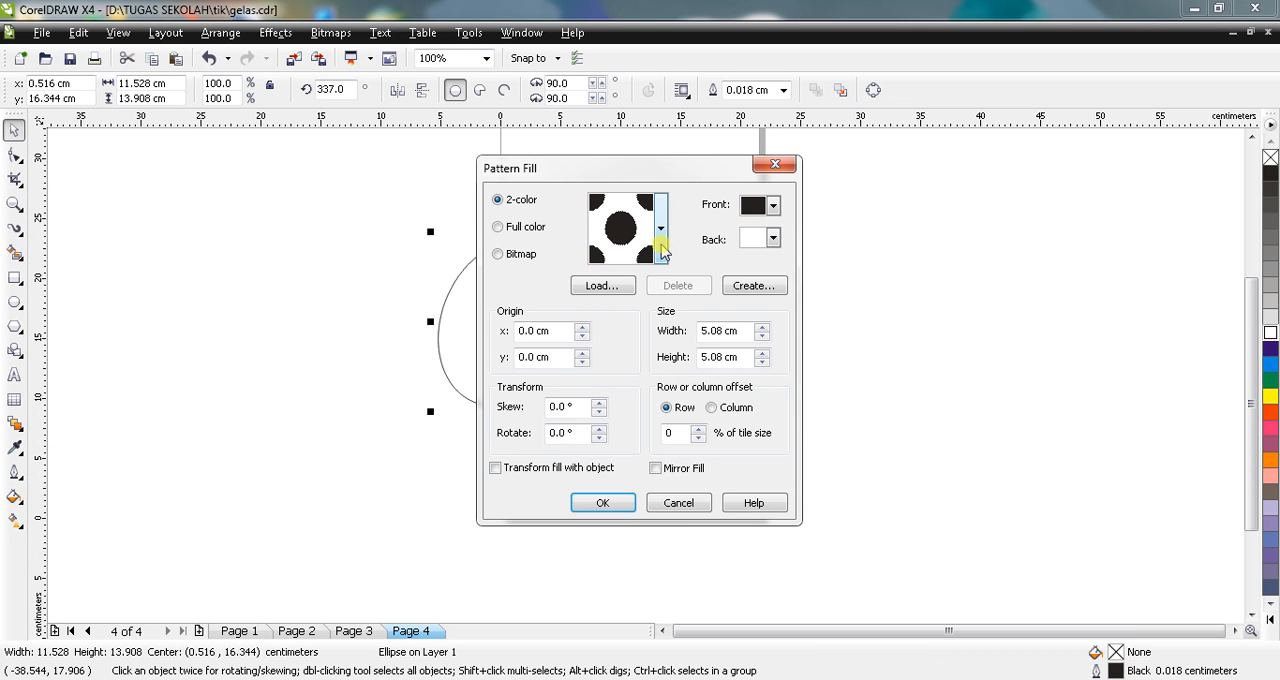
pyautogui.click(520, 254)
pyautogui.click(658, 257)
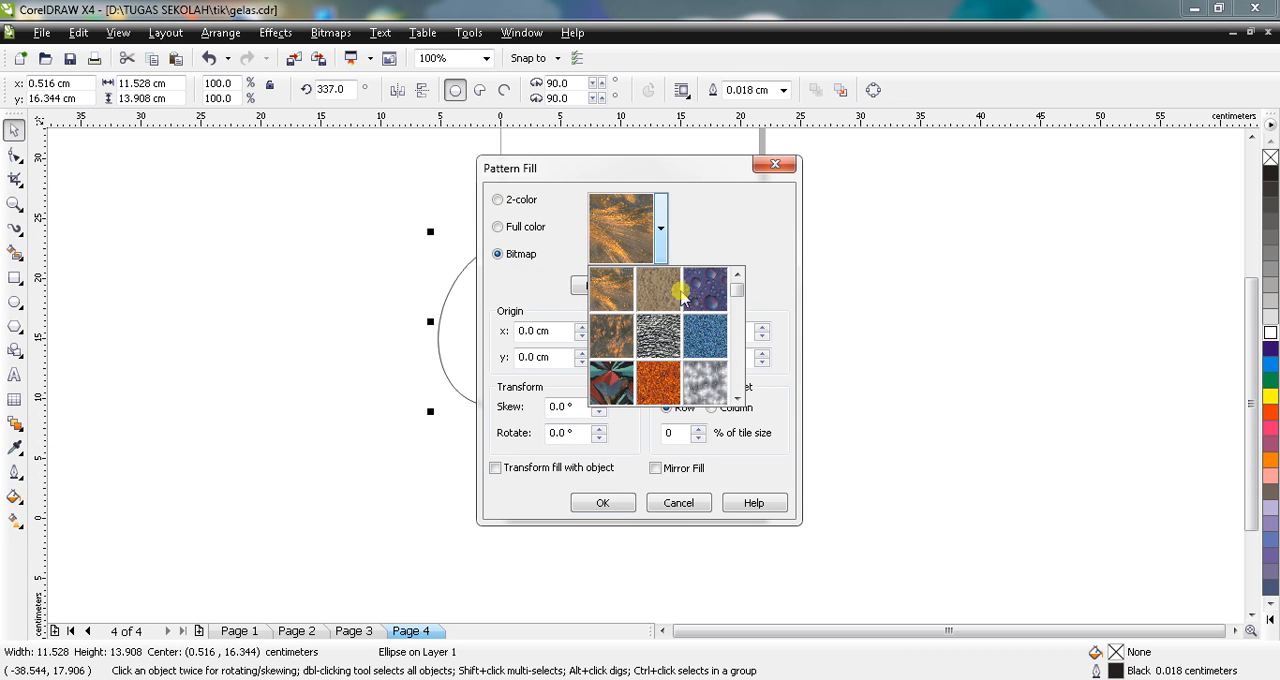
pyautogui.moveTo(735, 337); pyautogui.dragTo(729, 371)
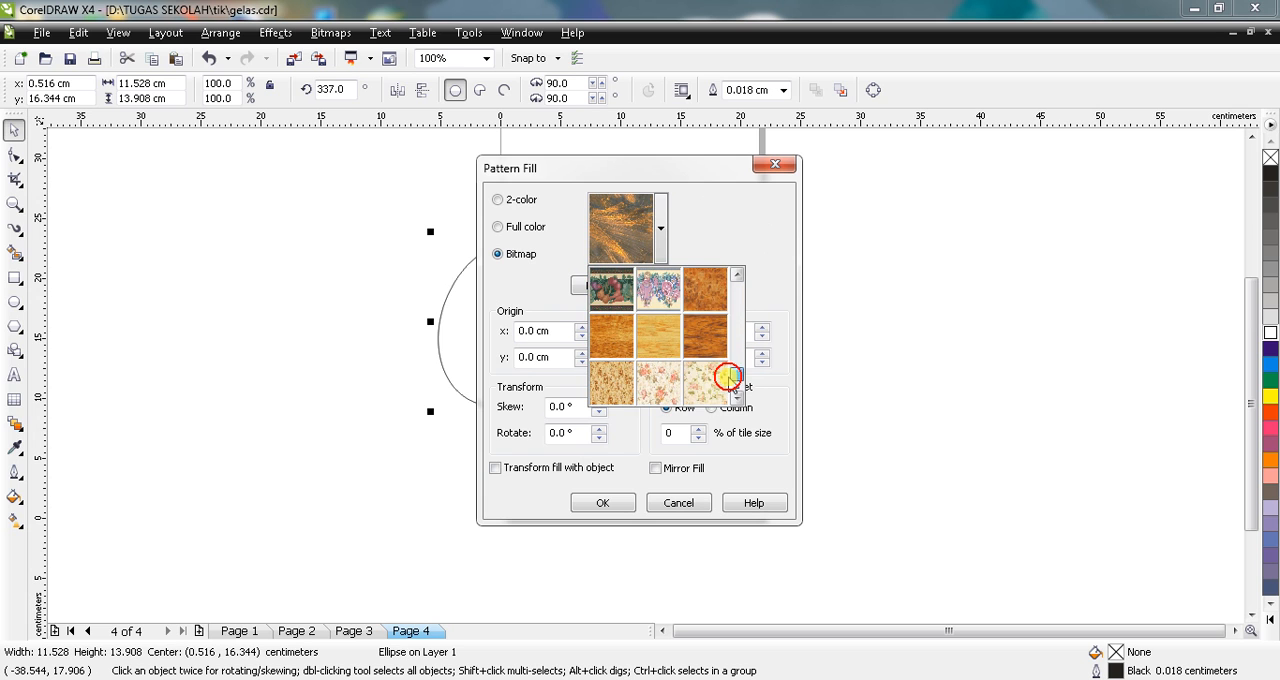
pyautogui.click(667, 385)
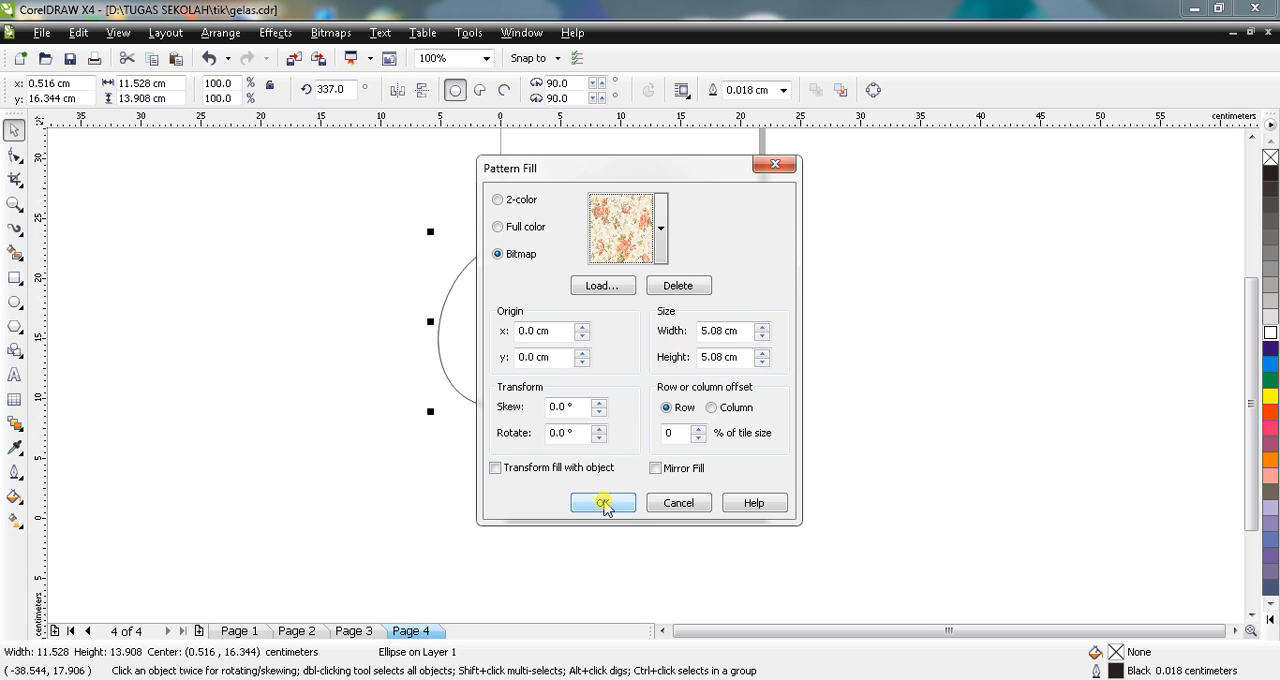
pyautogui.click(606, 502)
pyautogui.moveTo(517, 348); pyautogui.dragTo(523, 339)
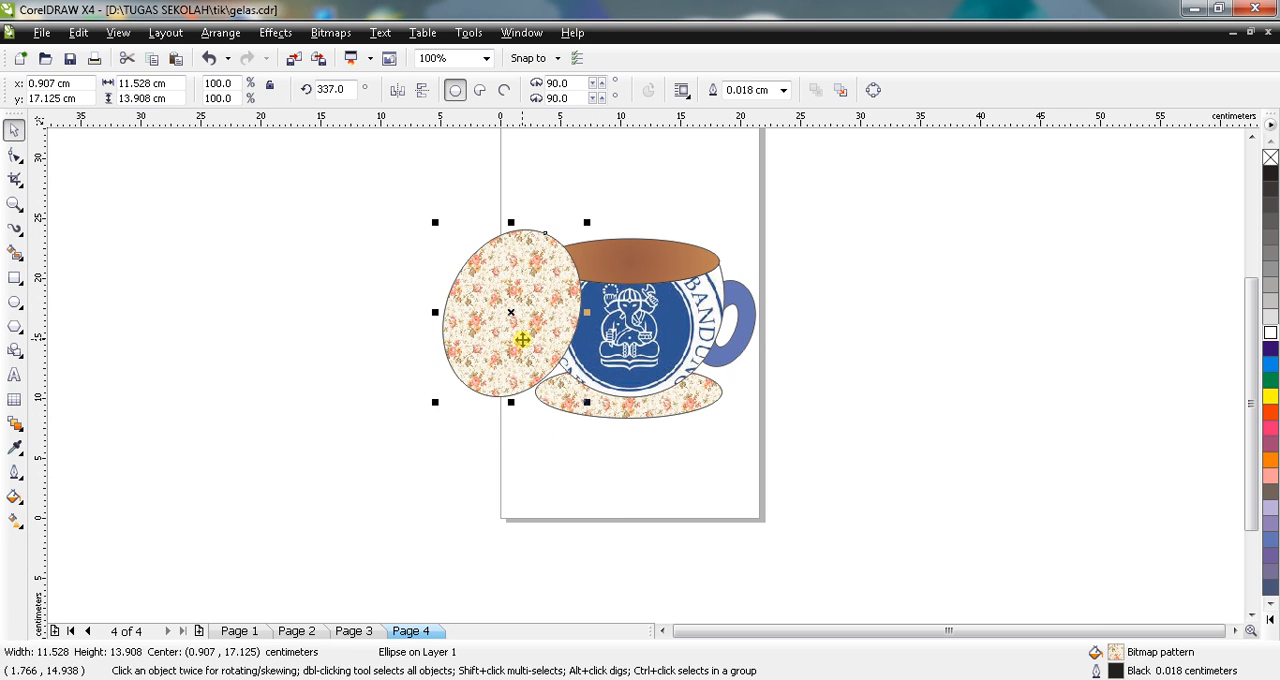
pyautogui.click(466, 470)
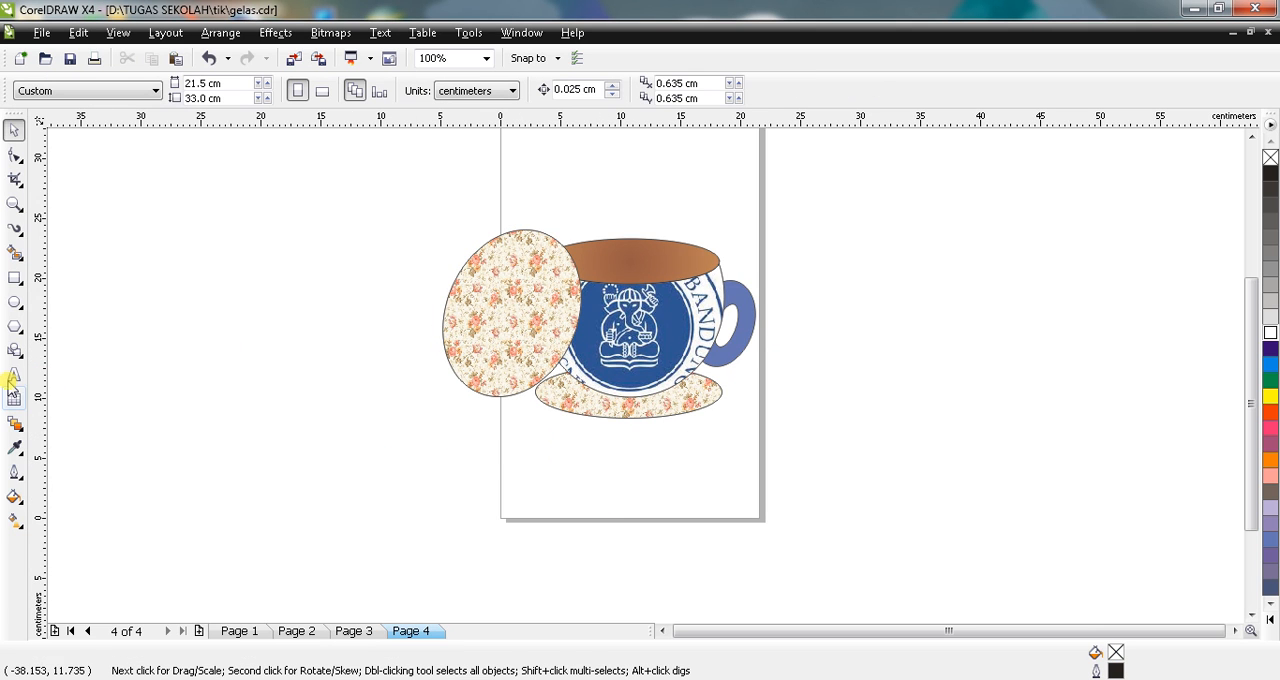
# Step: Draw a small ellipse about 2.7 by 3.4 cm across the outer edge of the large floral ellipse
pyautogui.click(14, 301)
pyautogui.moveTo(490, 285); pyautogui.dragTo(451, 290)
pyautogui.click(531, 322)
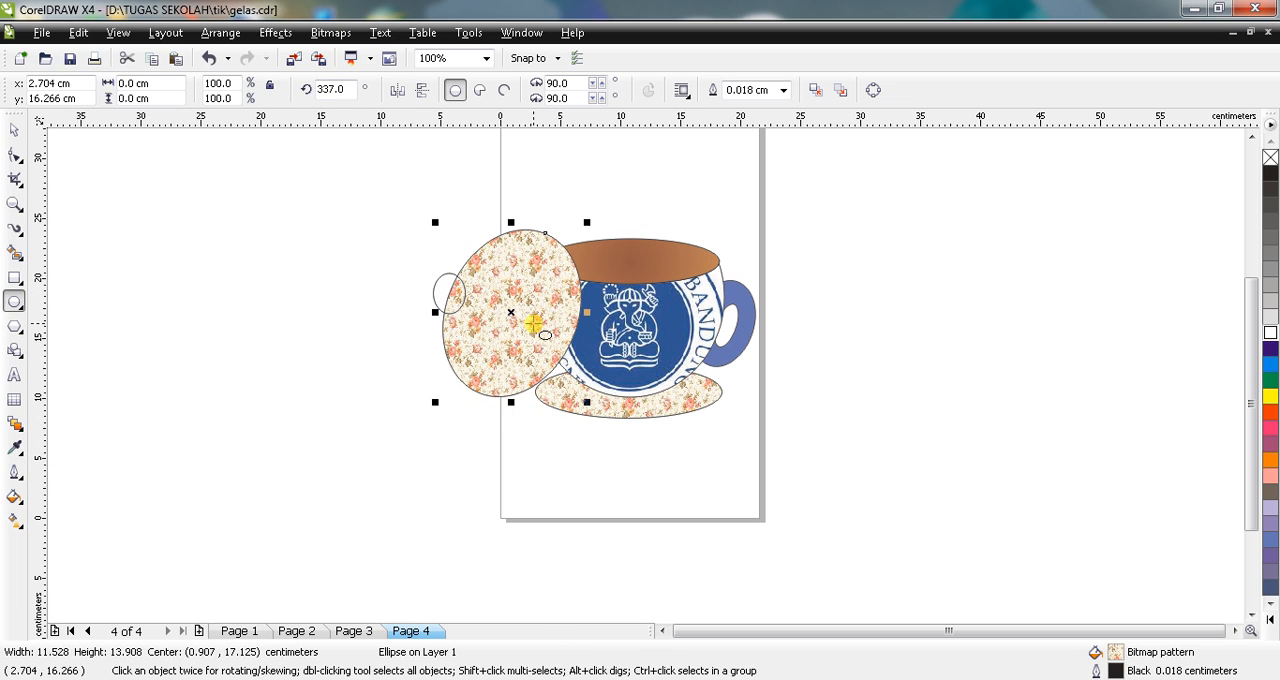
# Step: Narrow the large floral ellipse to about 4.28 cm wide and nudge it upward beside the small ellipse
pyautogui.click(14, 130)
pyautogui.moveTo(522, 323); pyautogui.dragTo(522, 323)
pyautogui.click(565, 322)
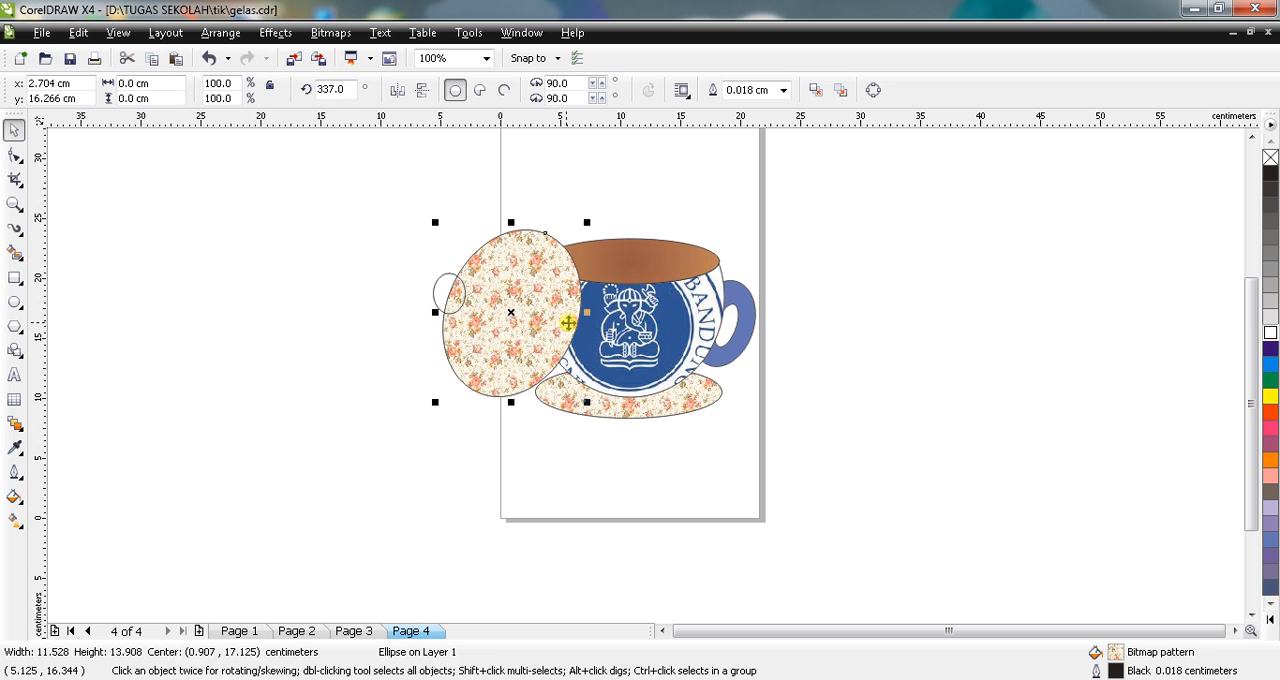
pyautogui.moveTo(586, 313); pyautogui.dragTo(457, 298)
pyautogui.press('Up')
pyautogui.press('Up')
pyautogui.press('Up')
pyautogui.press('Up')
pyautogui.press('Up')
pyautogui.press('Up')
pyautogui.press('Up')
pyautogui.press('Up')
pyautogui.press('Up')
pyautogui.press('Up')
pyautogui.press('Up')
pyautogui.press('Up')
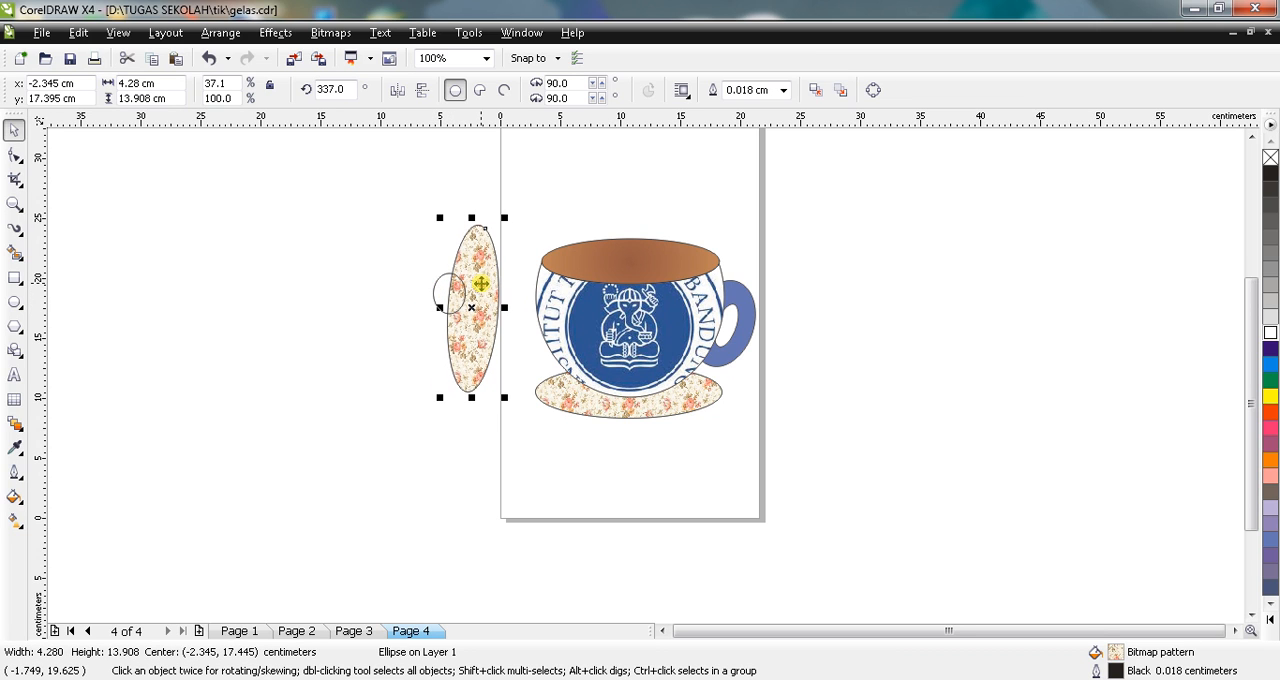
pyautogui.press('Up')
pyautogui.press('Up')
pyautogui.press('Up')
pyautogui.press('Up')
pyautogui.press('Up')
pyautogui.press('Up')
pyautogui.press('Up')
pyautogui.press('Up')
pyautogui.press('Up')
pyautogui.press('Up')
pyautogui.press('Up')
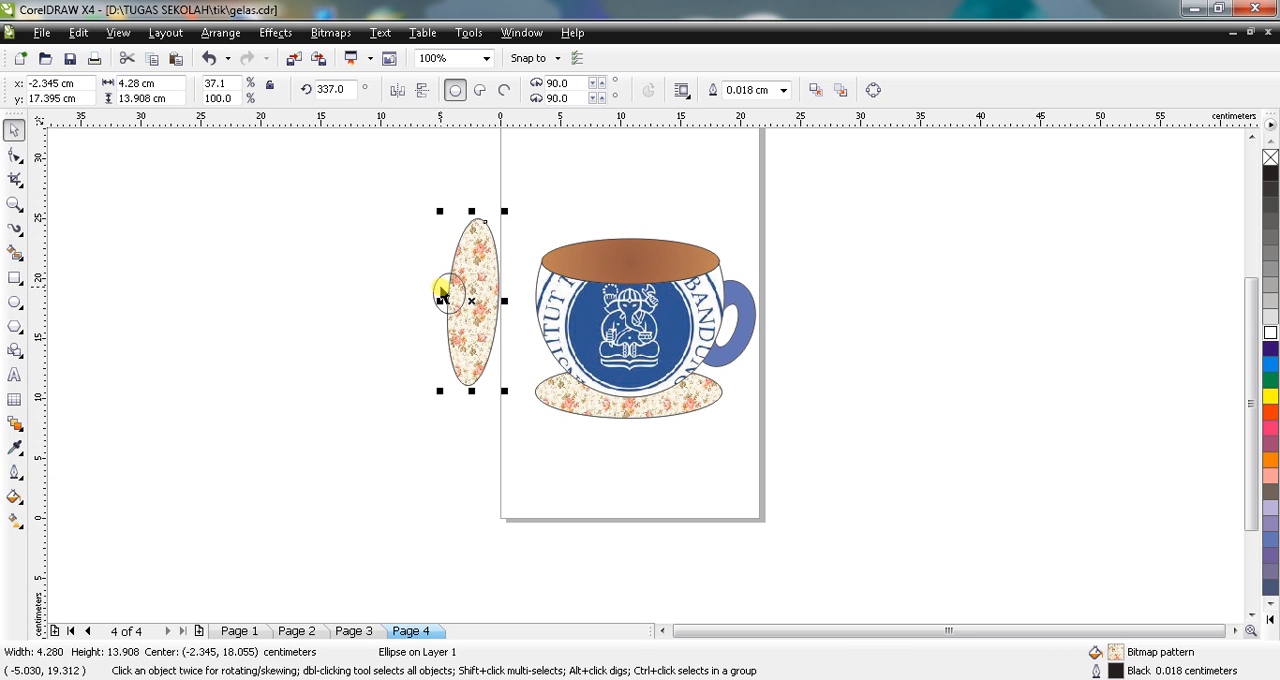
# Step: Fill the small ellipse with Pink and set its outline width to 0.2 cm
pyautogui.click(442, 292)
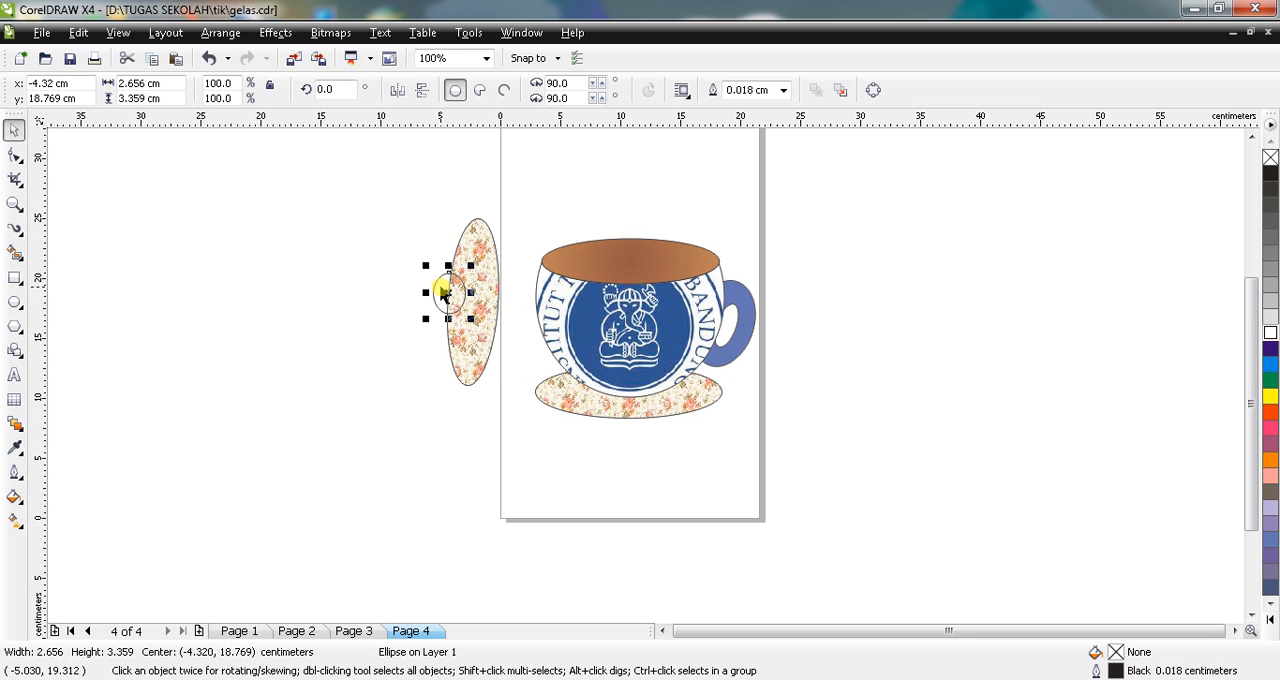
pyautogui.click(1270, 477)
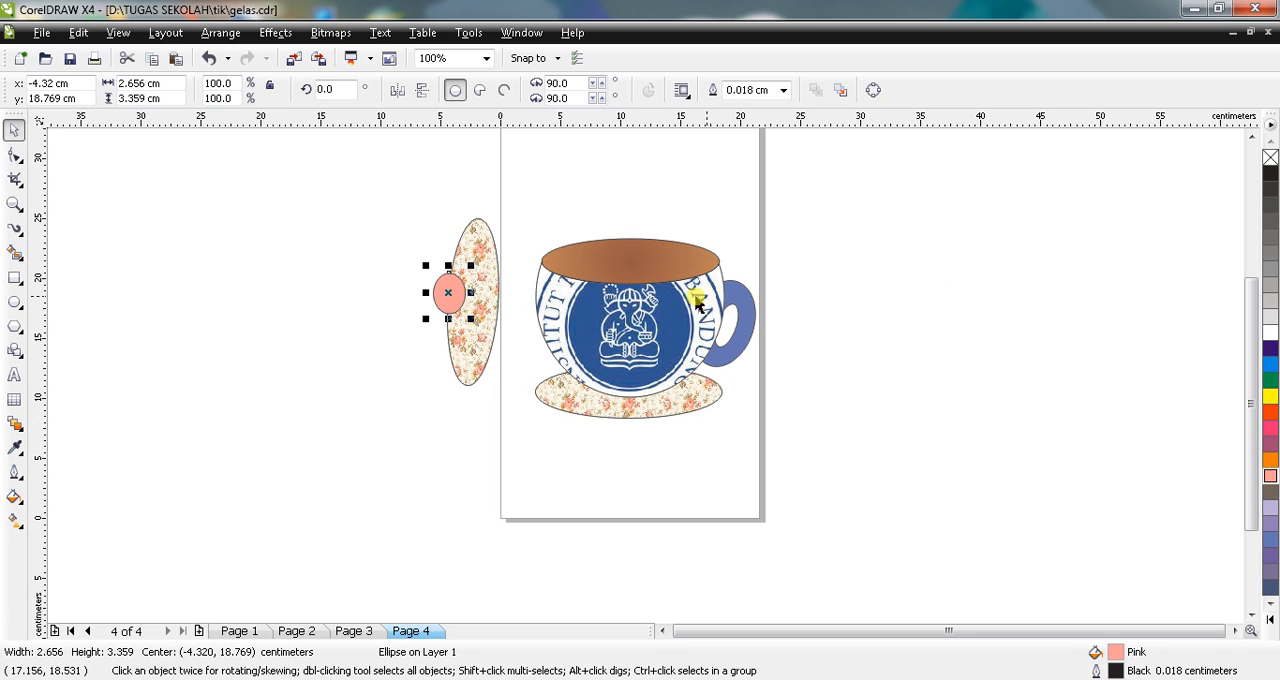
pyautogui.click(785, 91)
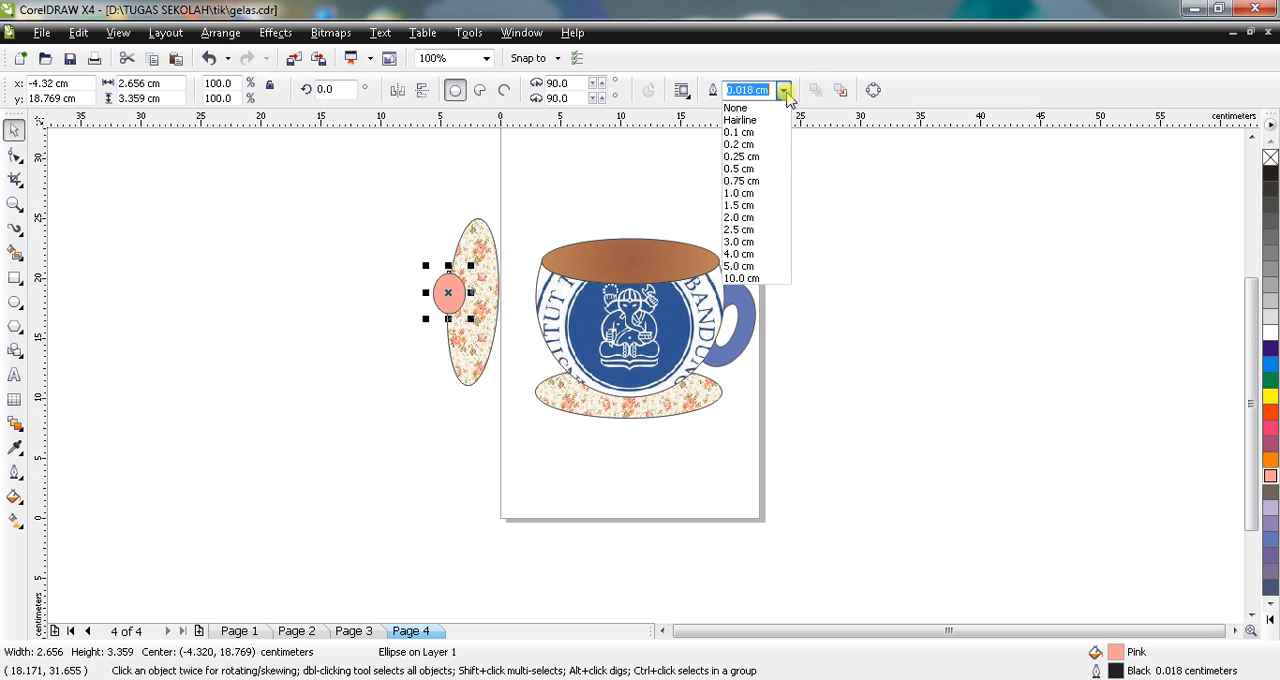
pyautogui.click(740, 144)
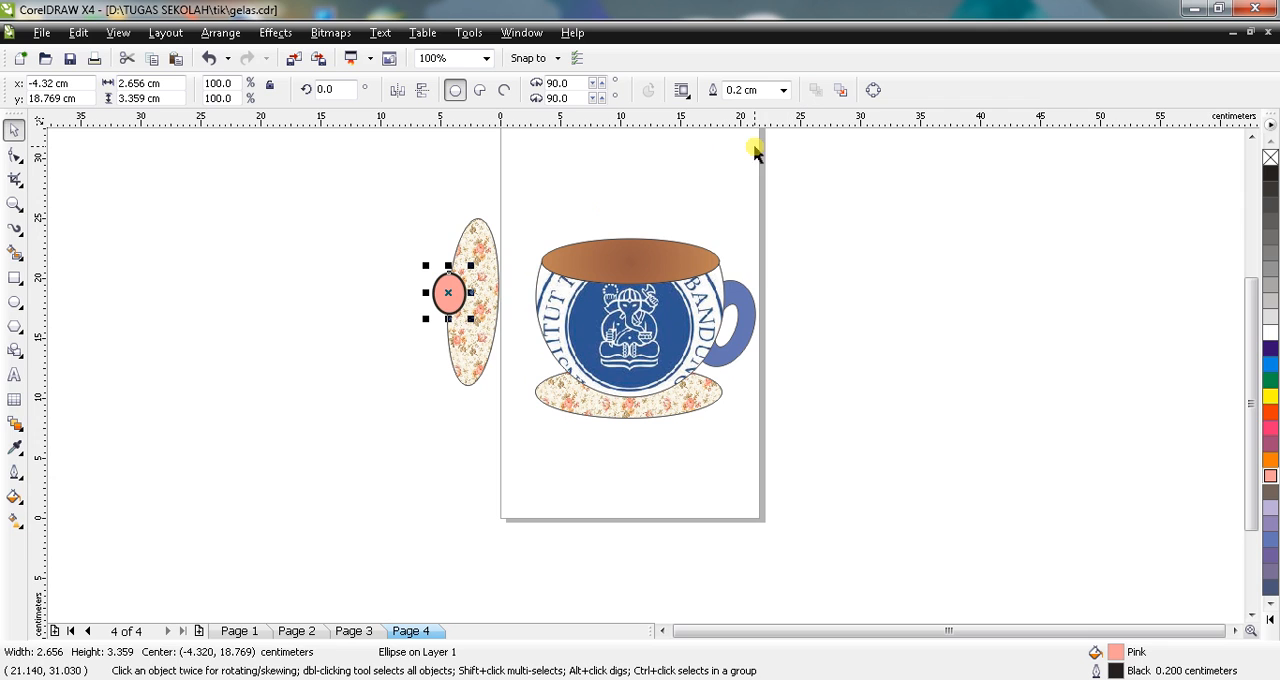
# Step: Set the outline width of the narrow floral ellipse to 0.2 cm
pyautogui.click(468, 250)
pyautogui.click(784, 90)
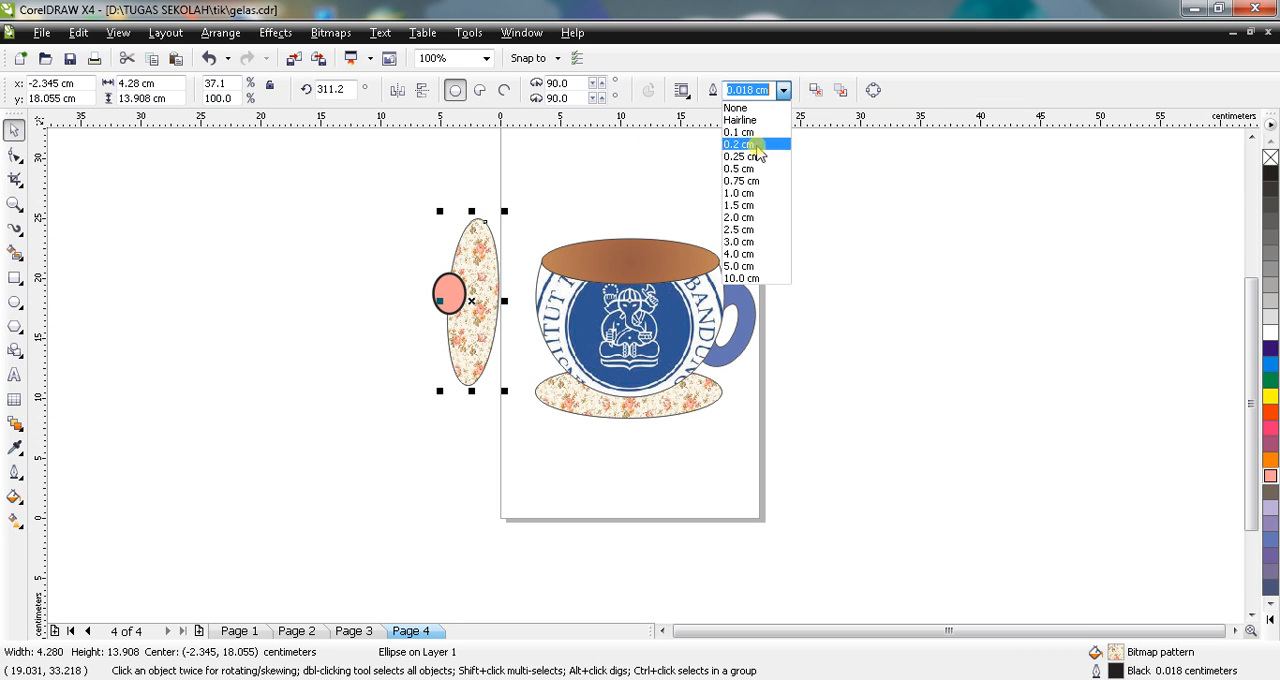
pyautogui.click(743, 144)
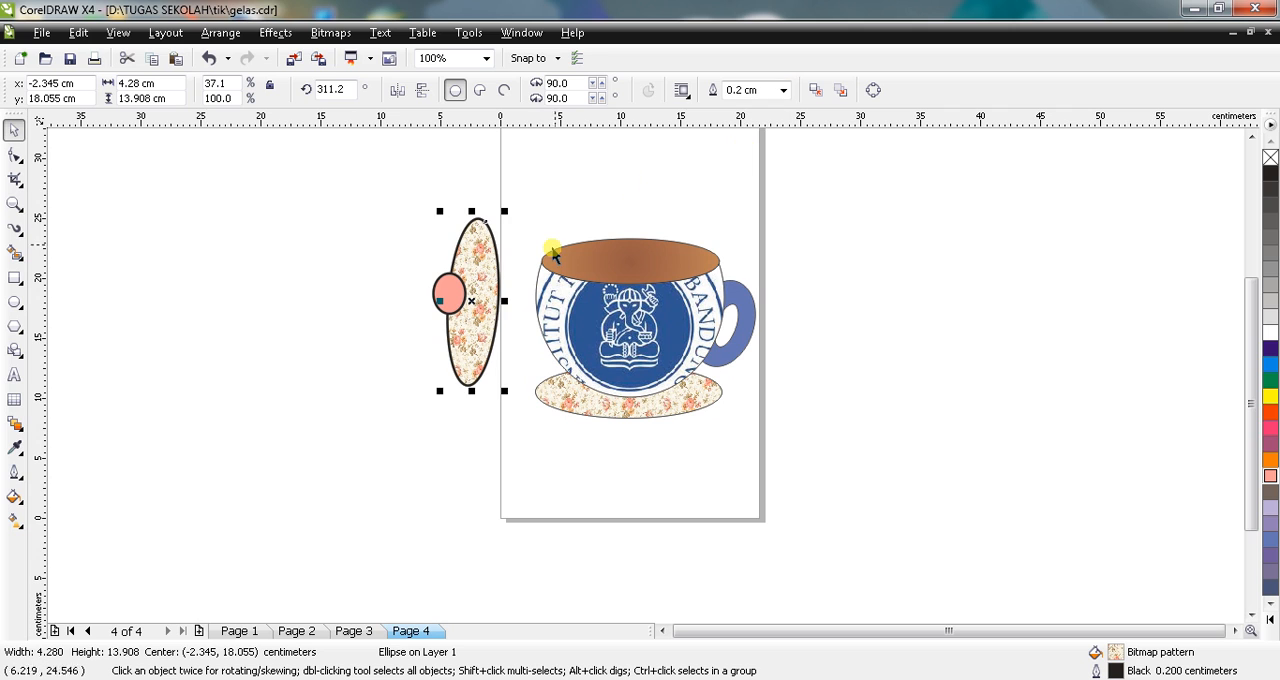
# Step: Move the floral lid and its pink knob together against the cup's side and tilt them to about 297.4 degrees
pyautogui.moveTo(379, 180); pyautogui.dragTo(520, 444)
pyautogui.moveTo(482, 290); pyautogui.dragTo(535, 307)
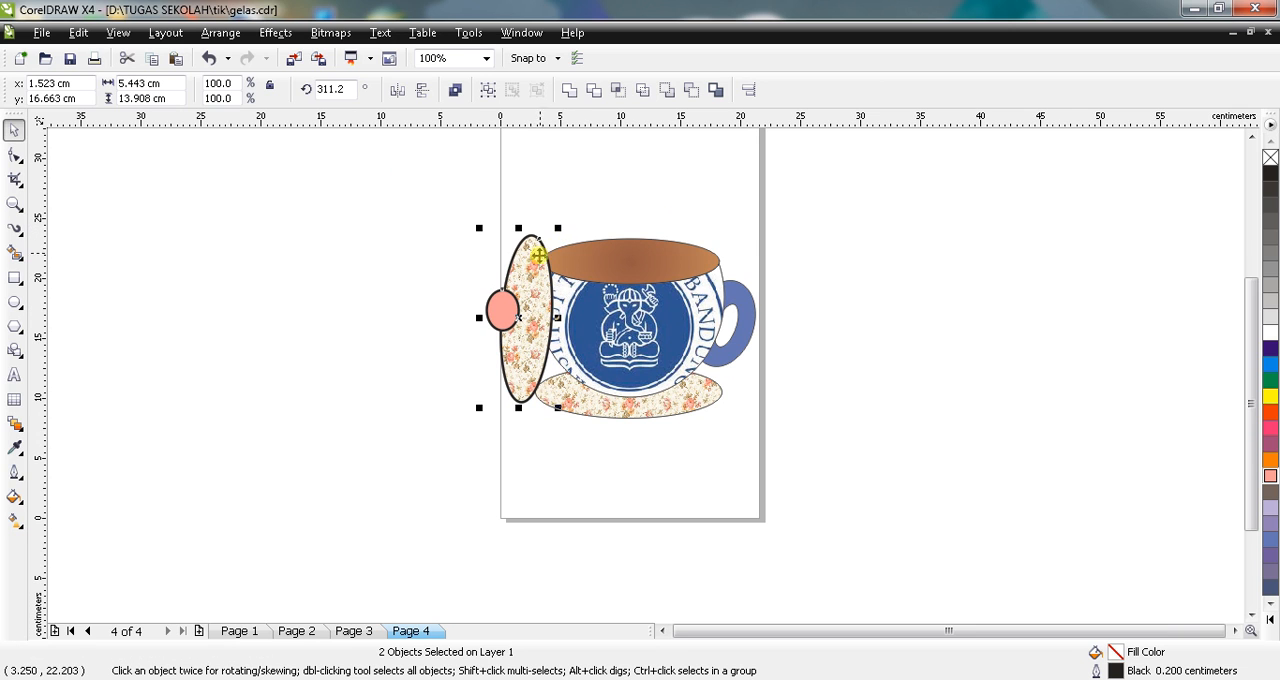
pyautogui.click(538, 258)
pyautogui.moveTo(556, 231); pyautogui.dragTo(577, 245)
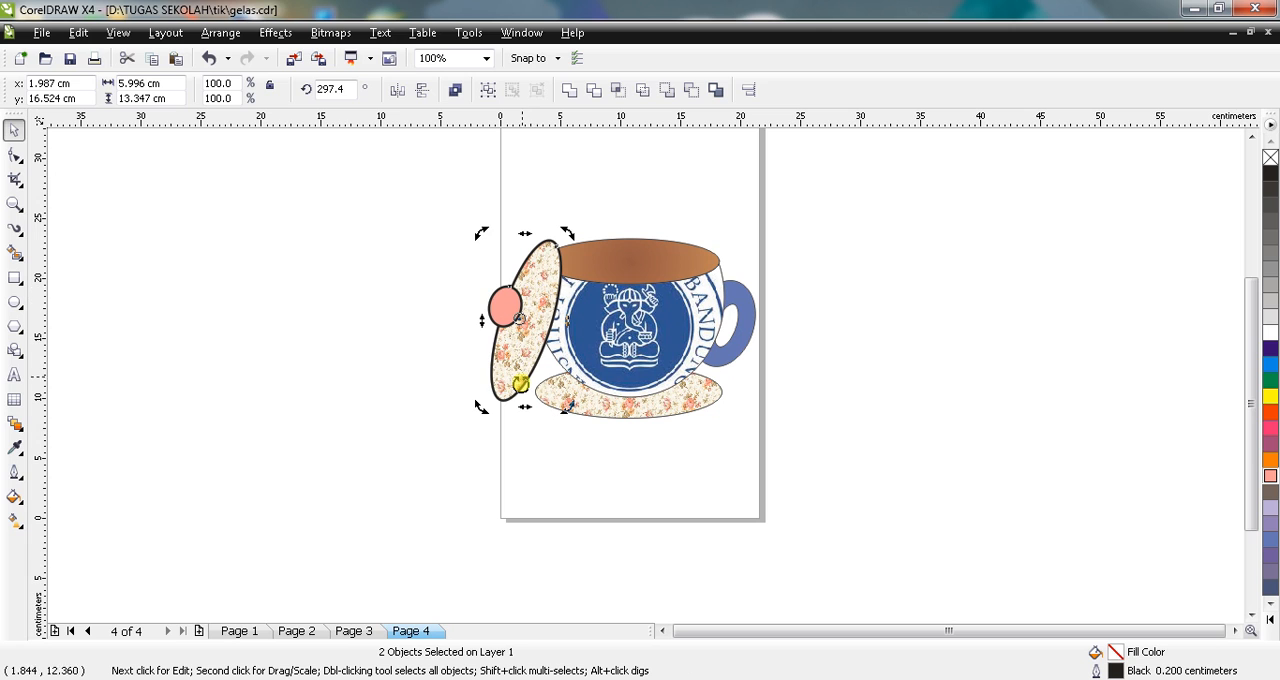
pyautogui.click(524, 463)
# Step: Set the outline widths of the floral saucer and the logo-filled cup body to 0.2 cm
pyautogui.click(572, 404)
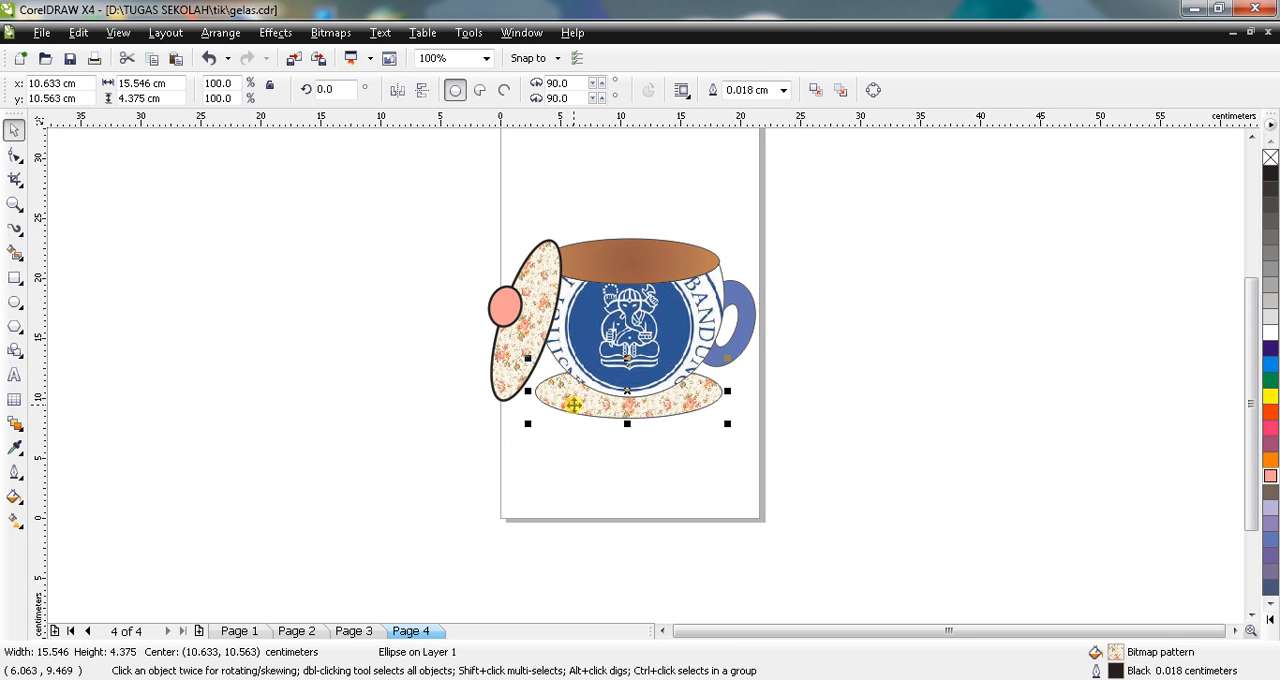
pyautogui.click(785, 90)
pyautogui.click(750, 148)
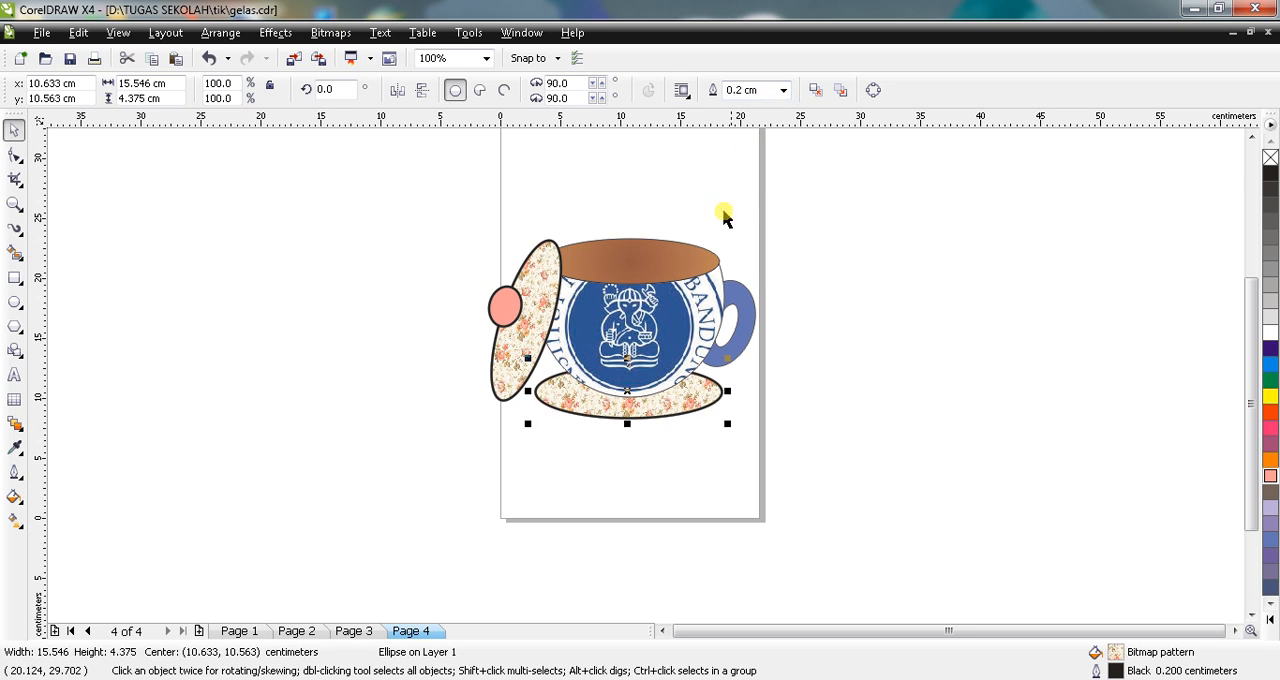
pyautogui.click(716, 287)
pyautogui.click(847, 90)
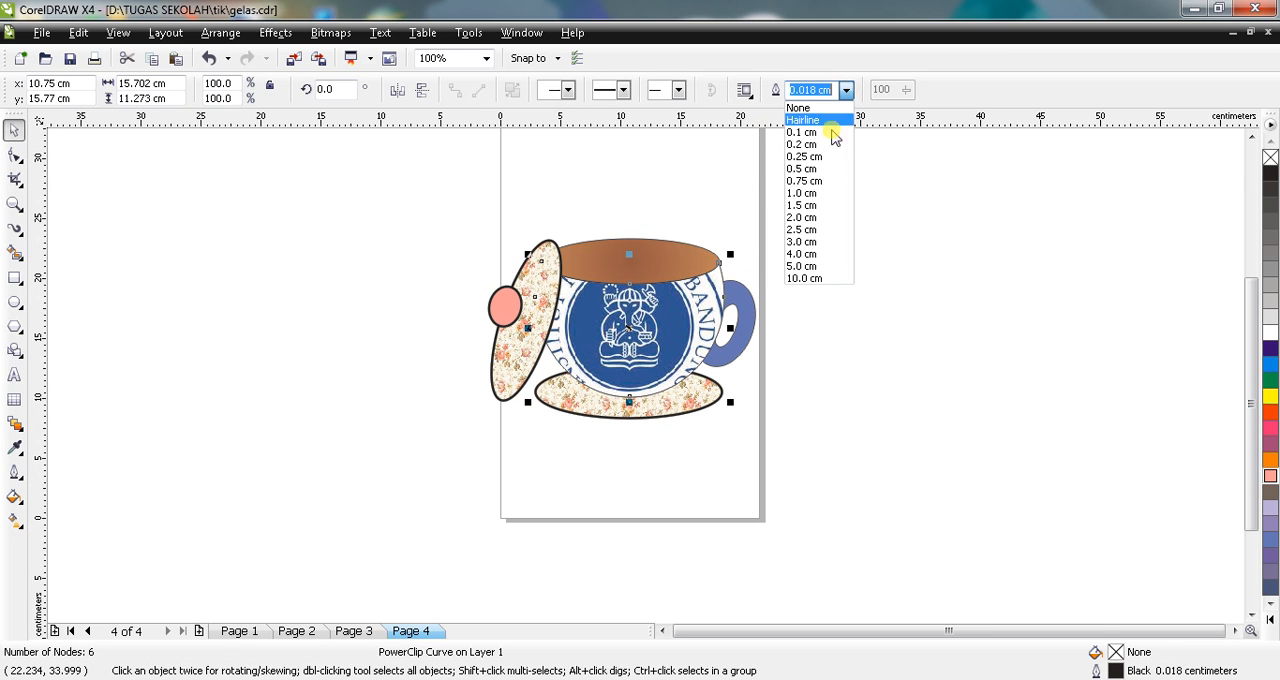
pyautogui.click(820, 150)
pyautogui.moveTo(819, 143); pyautogui.dragTo(708, 163)
# Step: Set the outline width of the brown rim ellipse to 0.2 cm
pyautogui.click(636, 266)
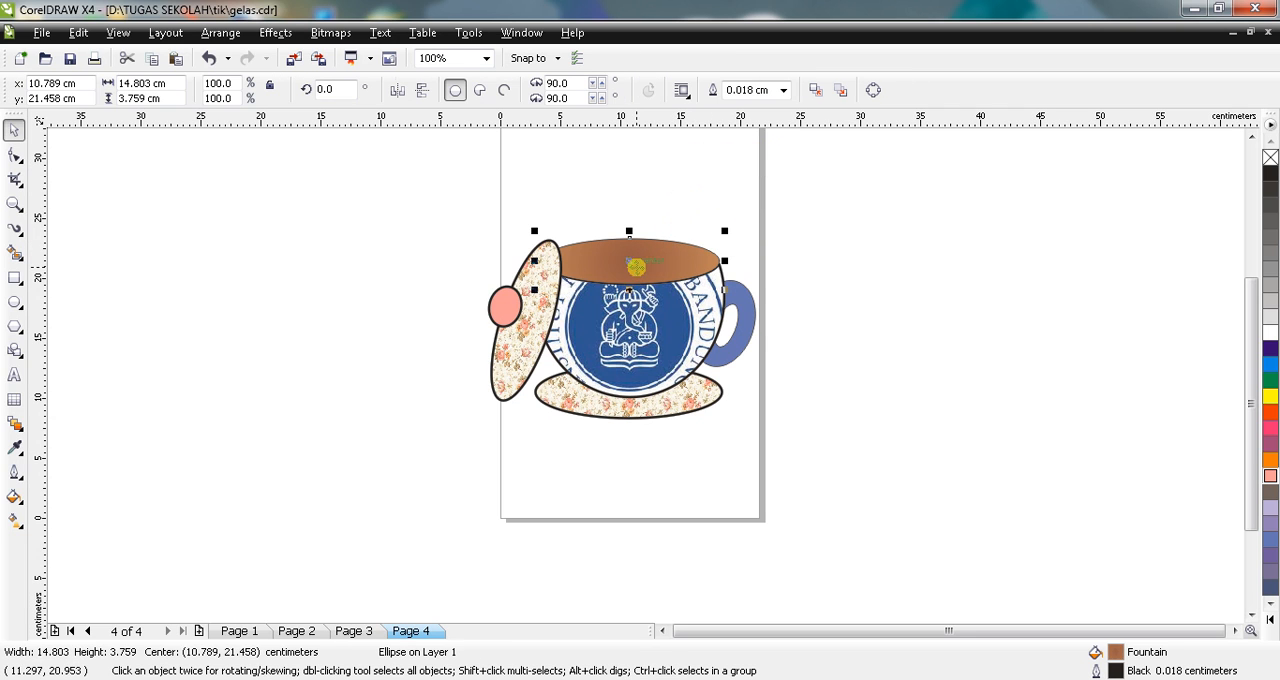
pyautogui.click(784, 91)
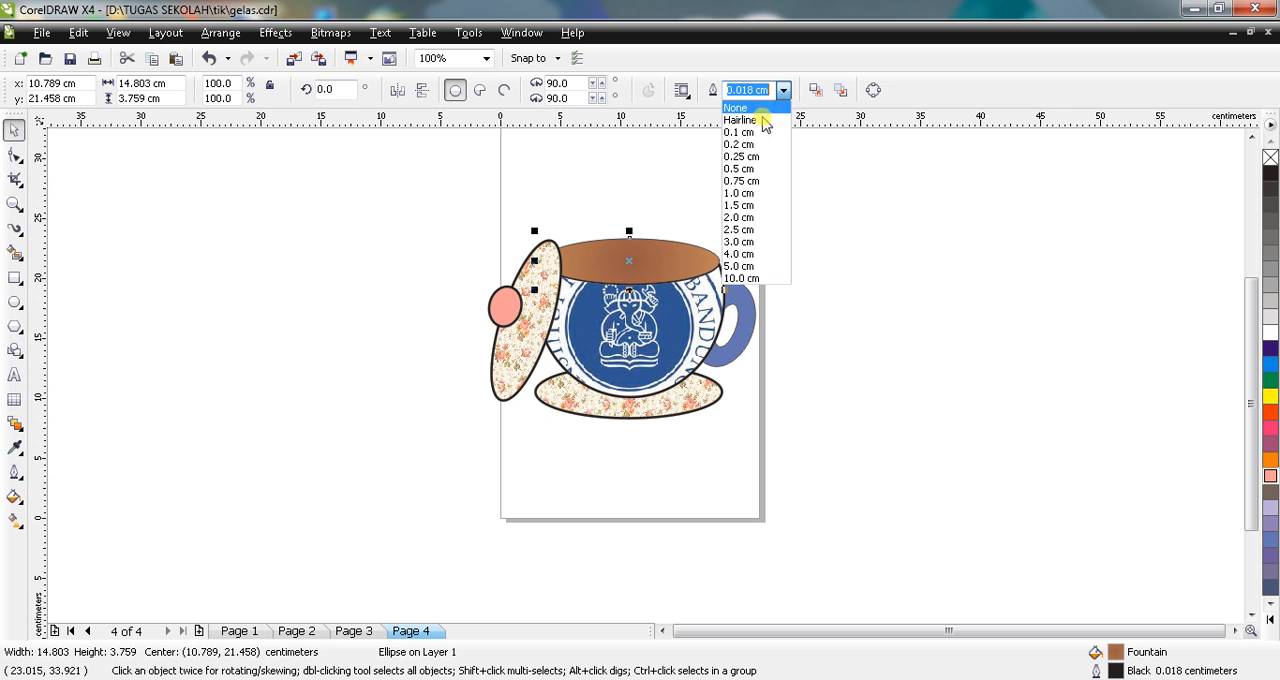
pyautogui.click(746, 145)
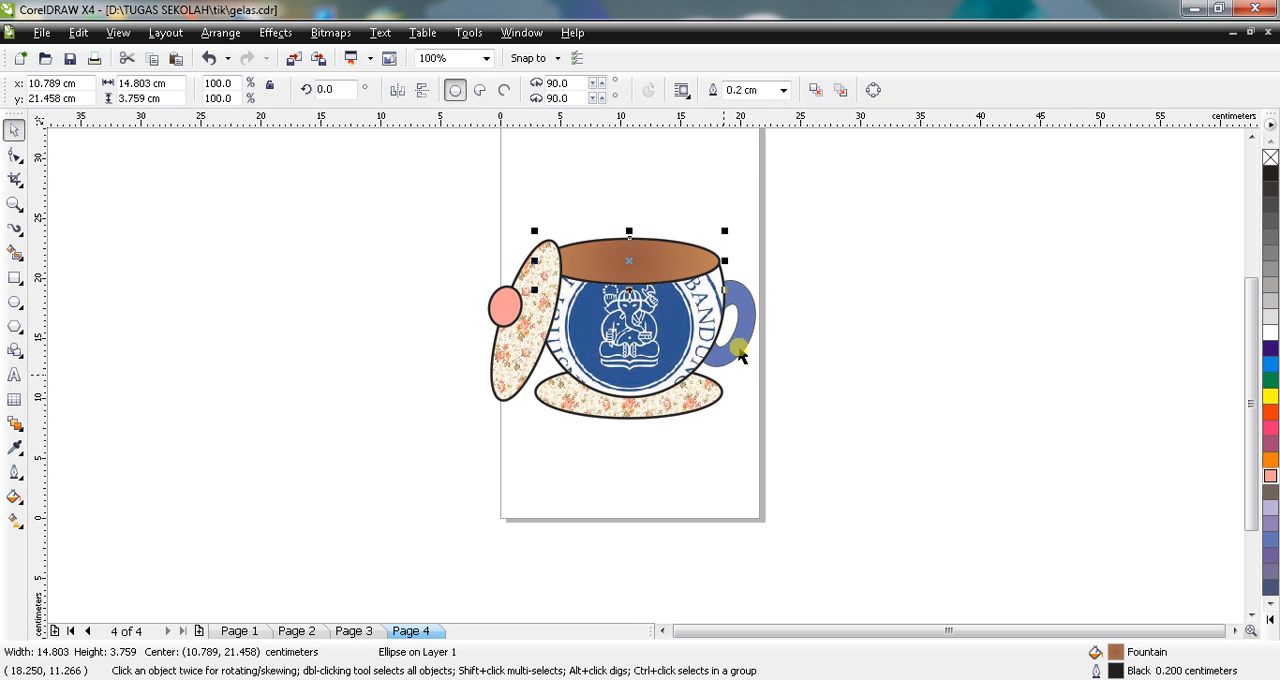
# Step: Set the outline widths of the handle's blue outer ellipse and white inner ellipse to 0.2 cm
pyautogui.click(737, 302)
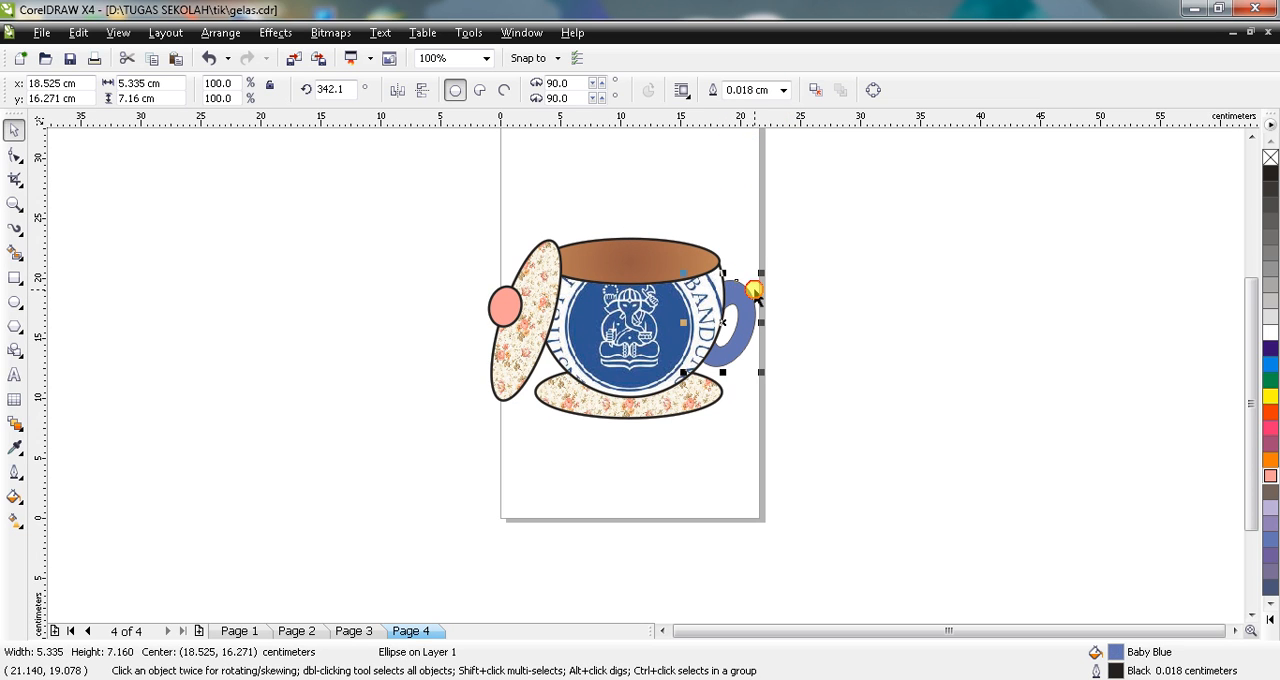
pyautogui.click(755, 297)
pyautogui.click(750, 298)
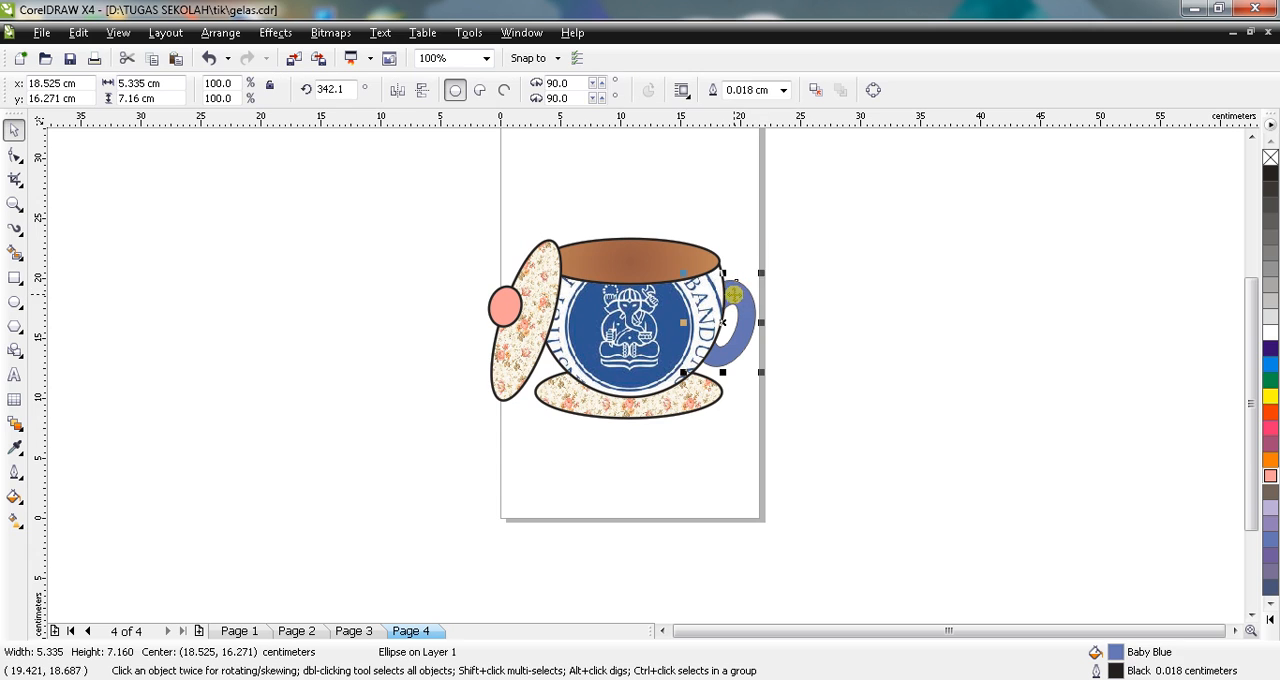
pyautogui.click(783, 90)
pyautogui.click(740, 144)
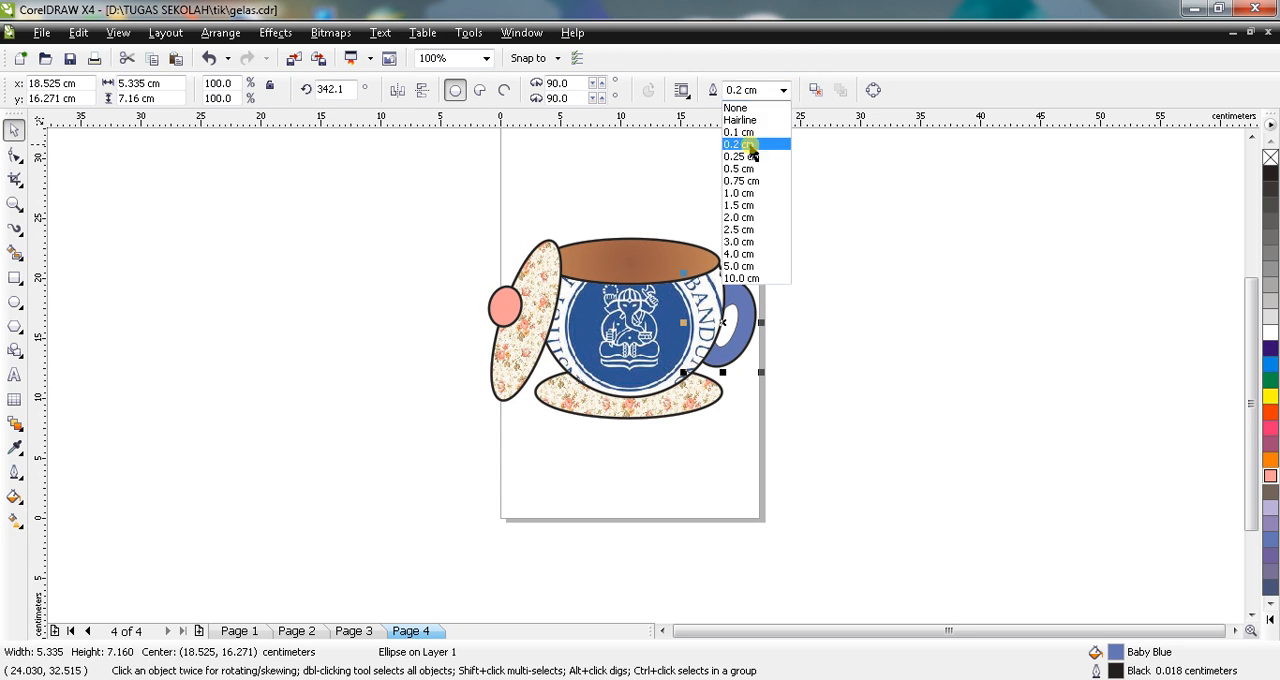
pyautogui.click(738, 325)
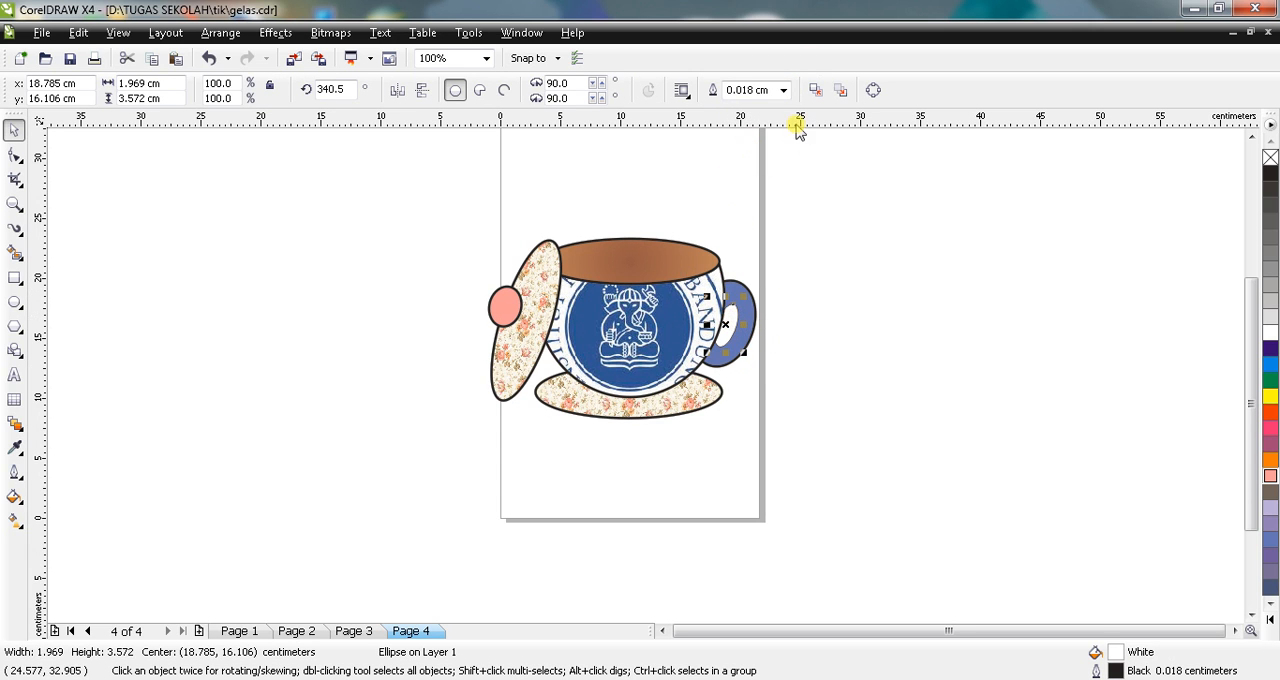
pyautogui.click(783, 90)
pyautogui.click(740, 144)
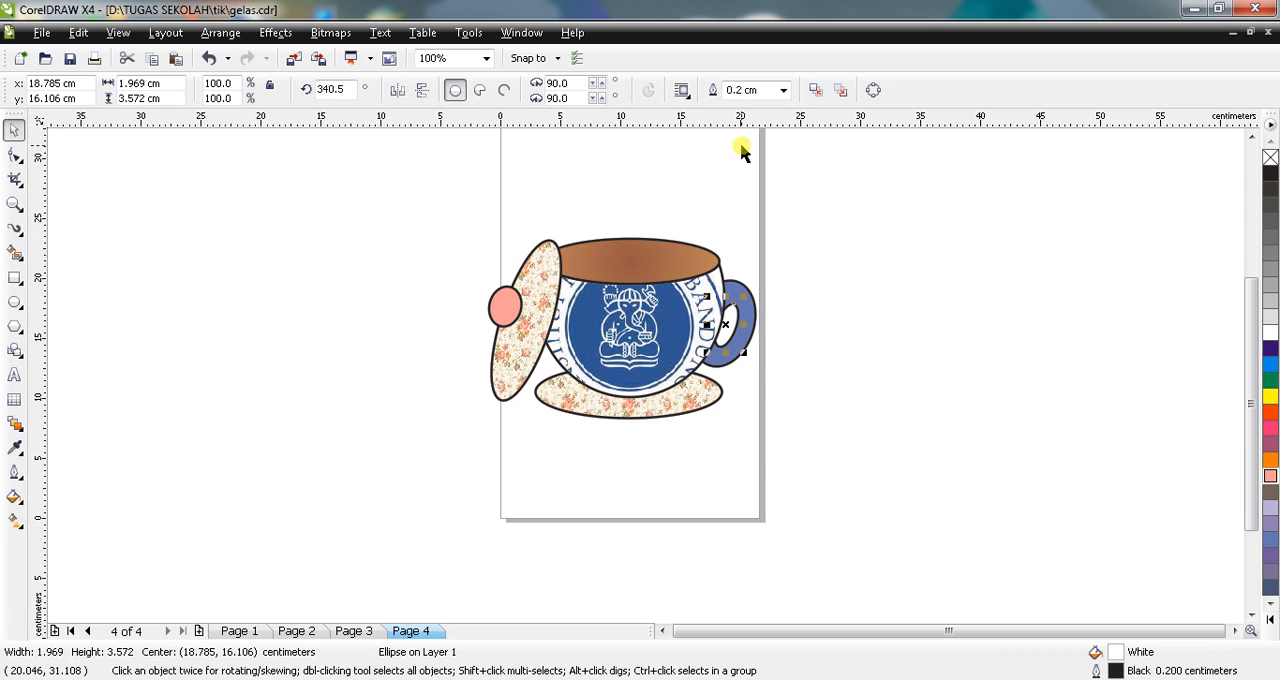
# Step: Try Pastel Blue and Electric Blue as the brown rim ellipse's outline color, and set the outline back to Black
pyautogui.click(632, 276)
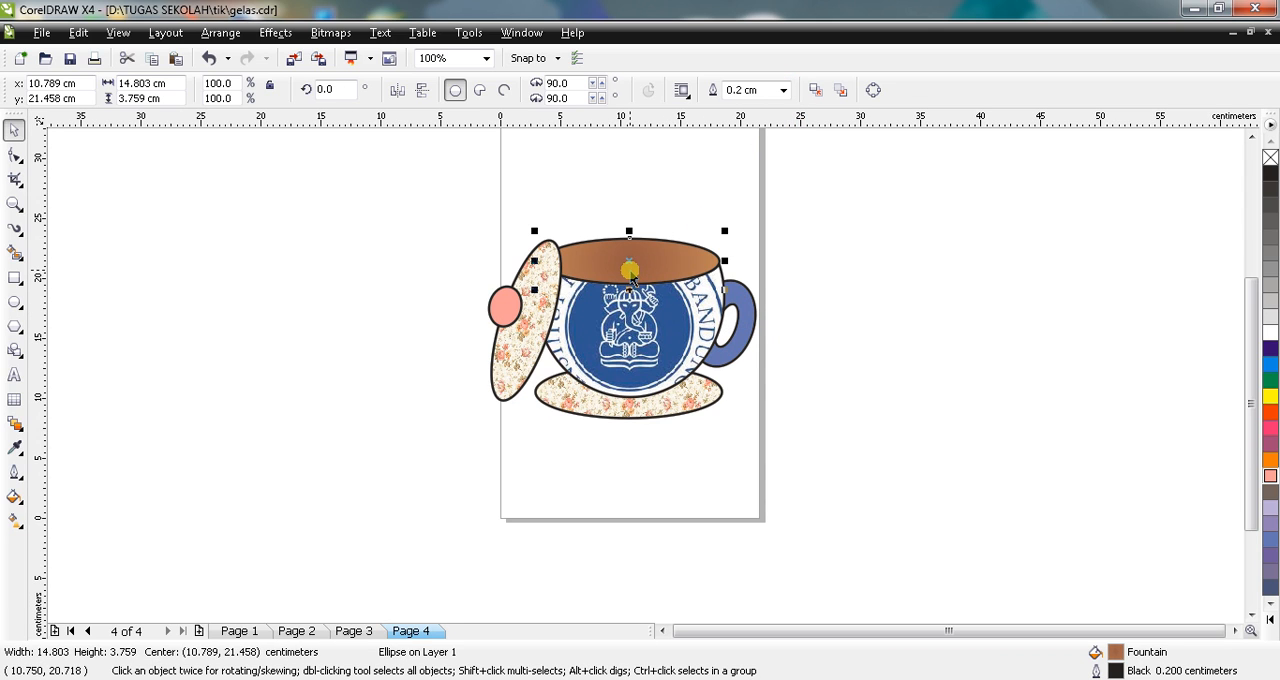
pyautogui.rightClick(1272, 524)
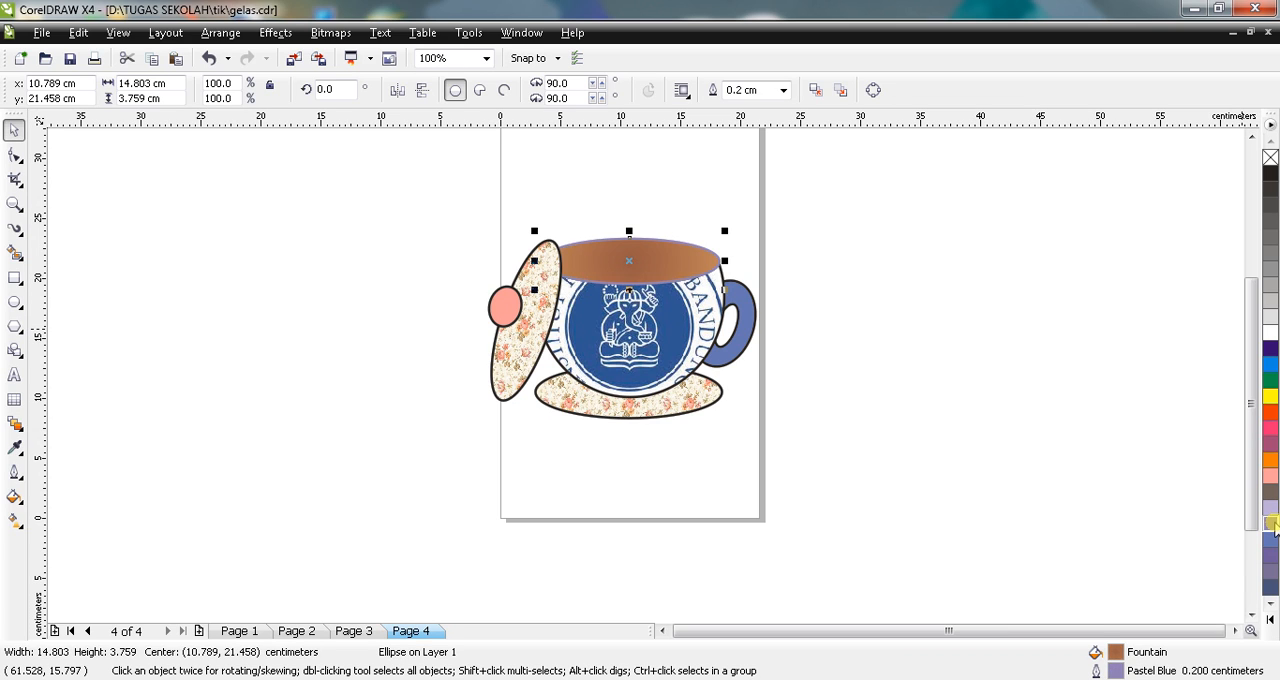
pyautogui.rightClick(1266, 556)
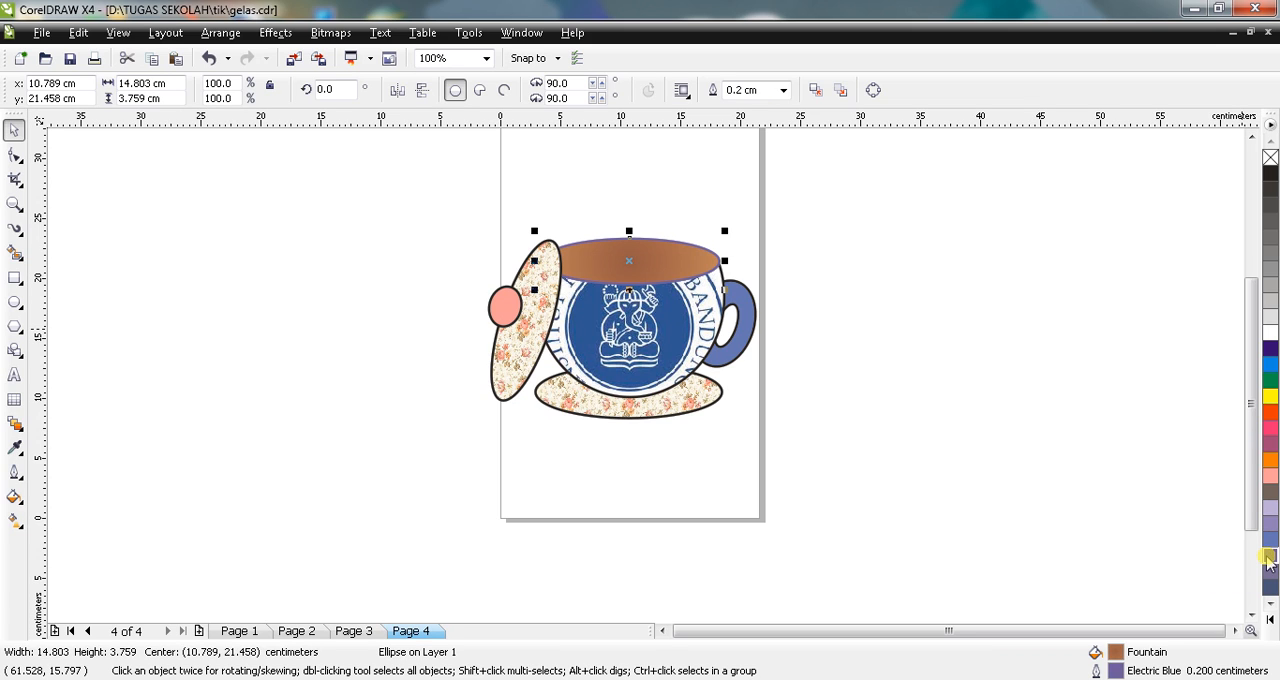
pyautogui.rightClick(1271, 172)
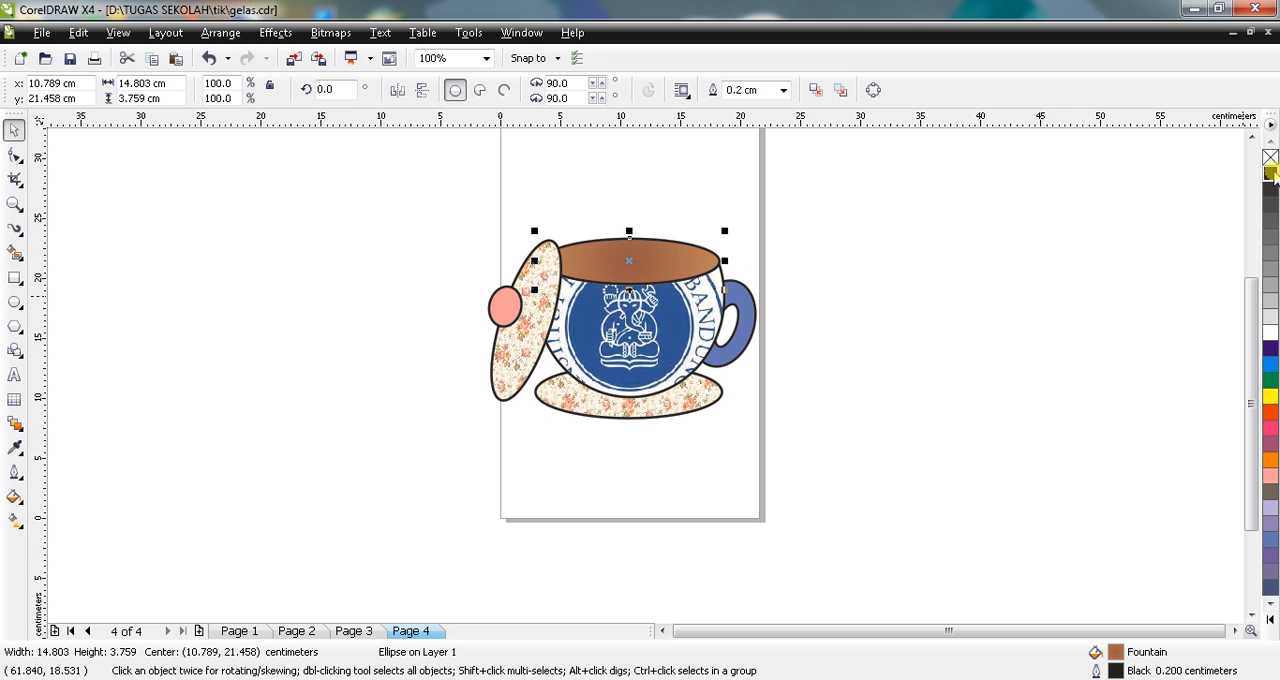
pyautogui.click(1094, 234)
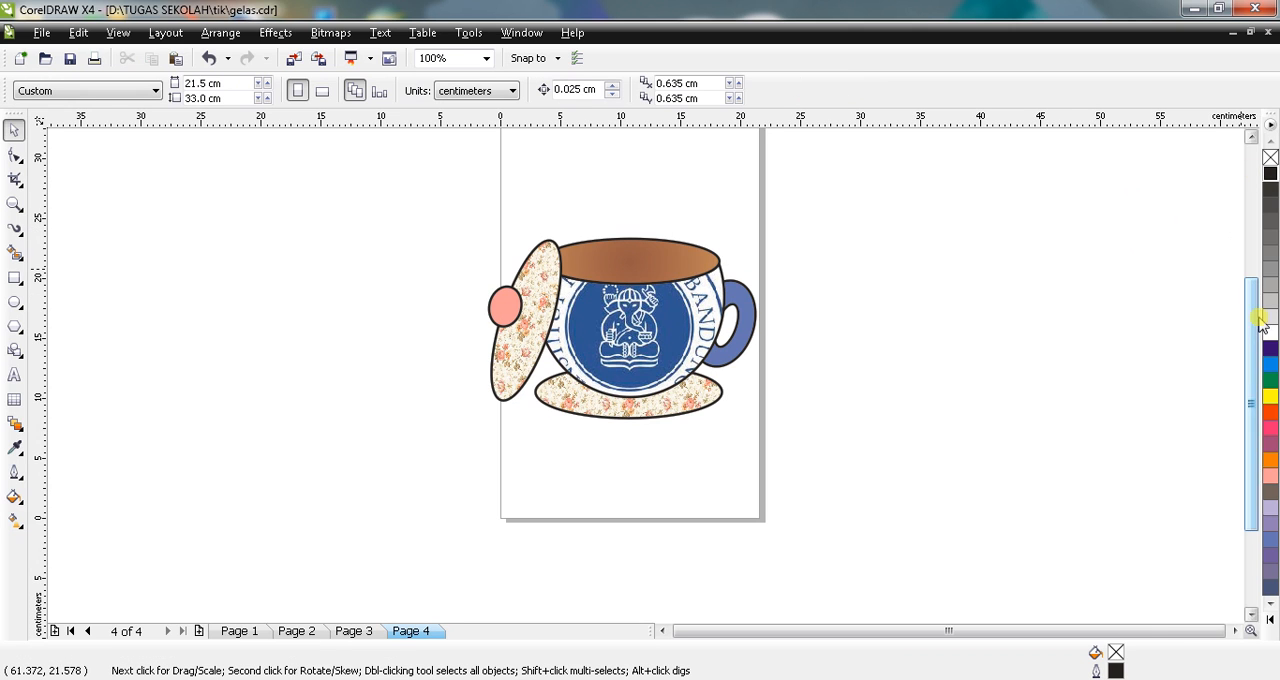
pyautogui.moveTo(1249, 337); pyautogui.dragTo(1249, 263)
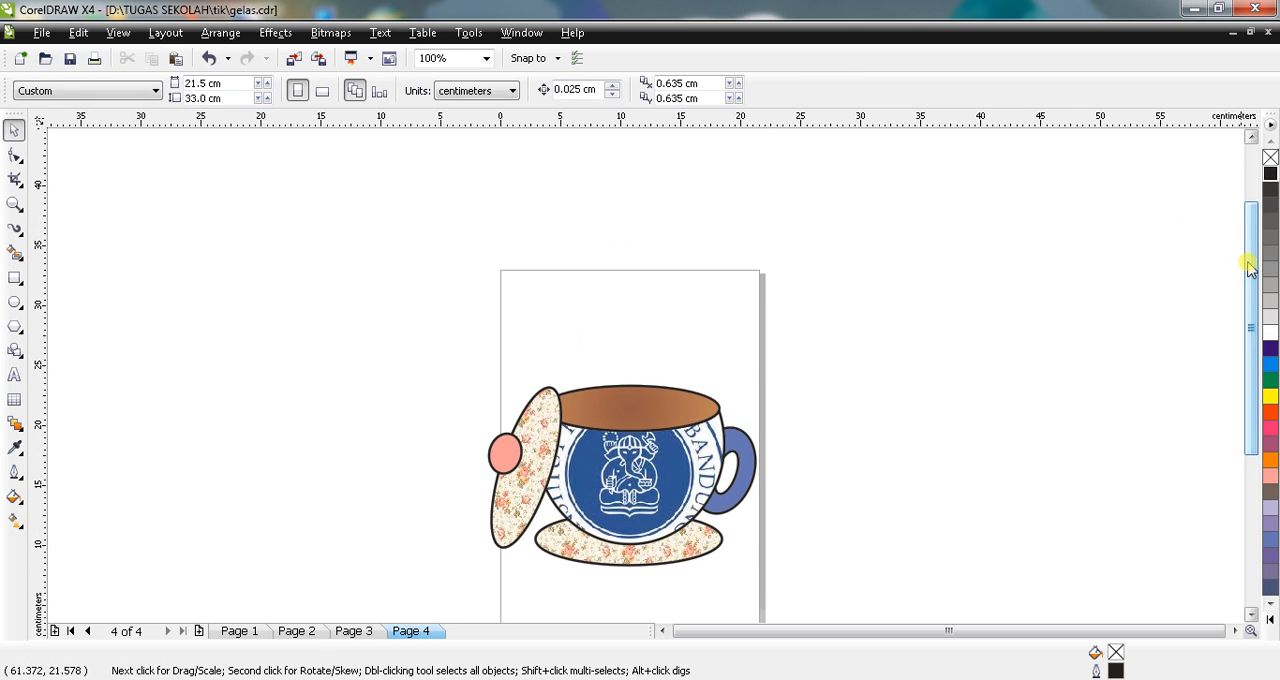
# Step: Paint a swirl inside the brown rim ellipse with the Artistic Media tool's brown brush stroke, 0.381 cm wide
pyautogui.click(15, 229)
pyautogui.click(22, 236)
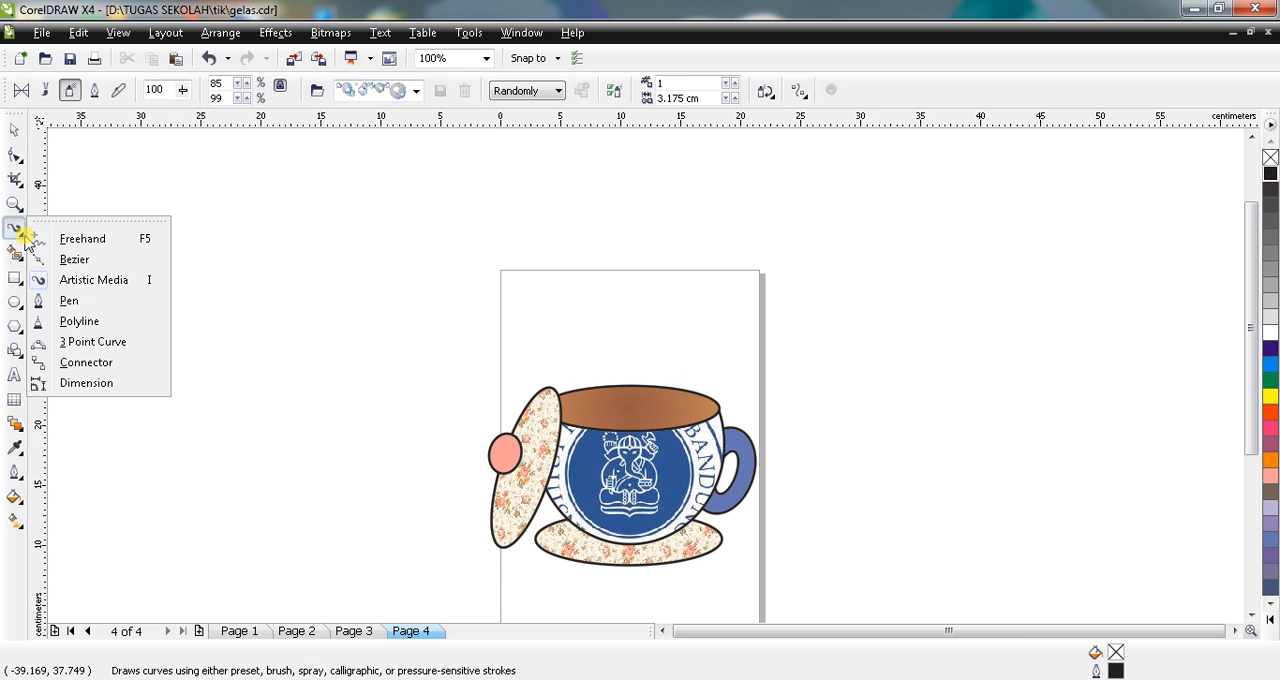
pyautogui.click(62, 286)
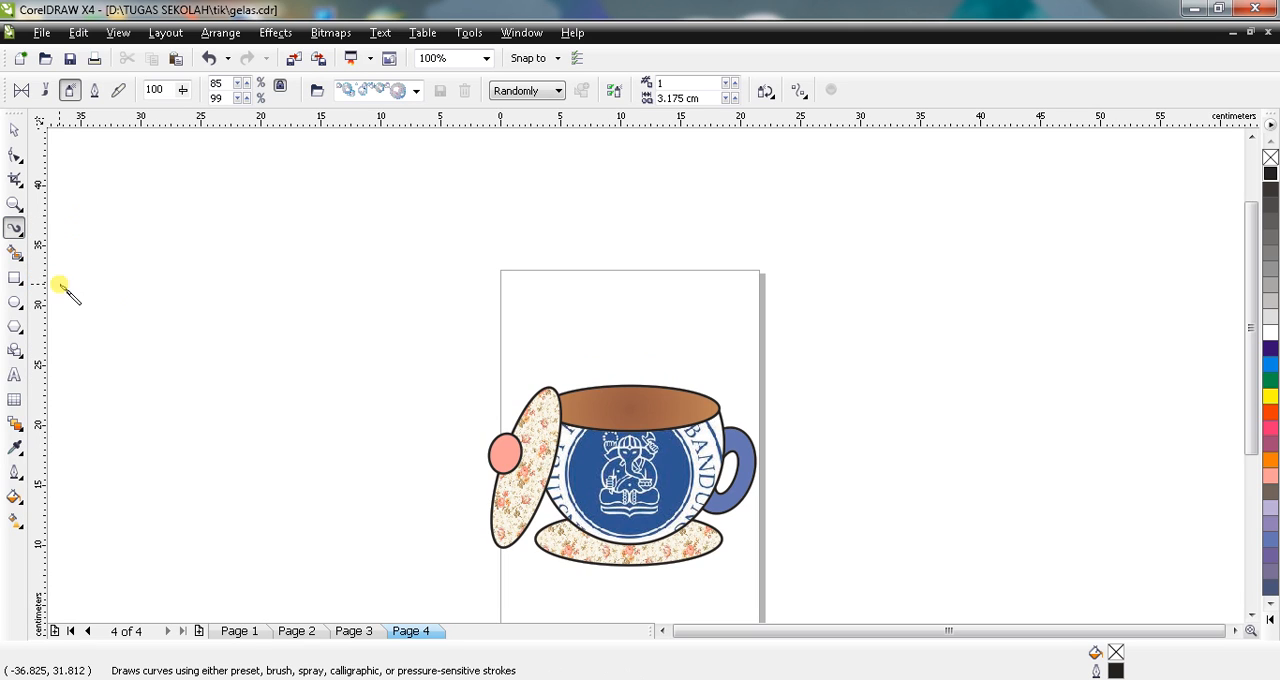
pyautogui.click(45, 90)
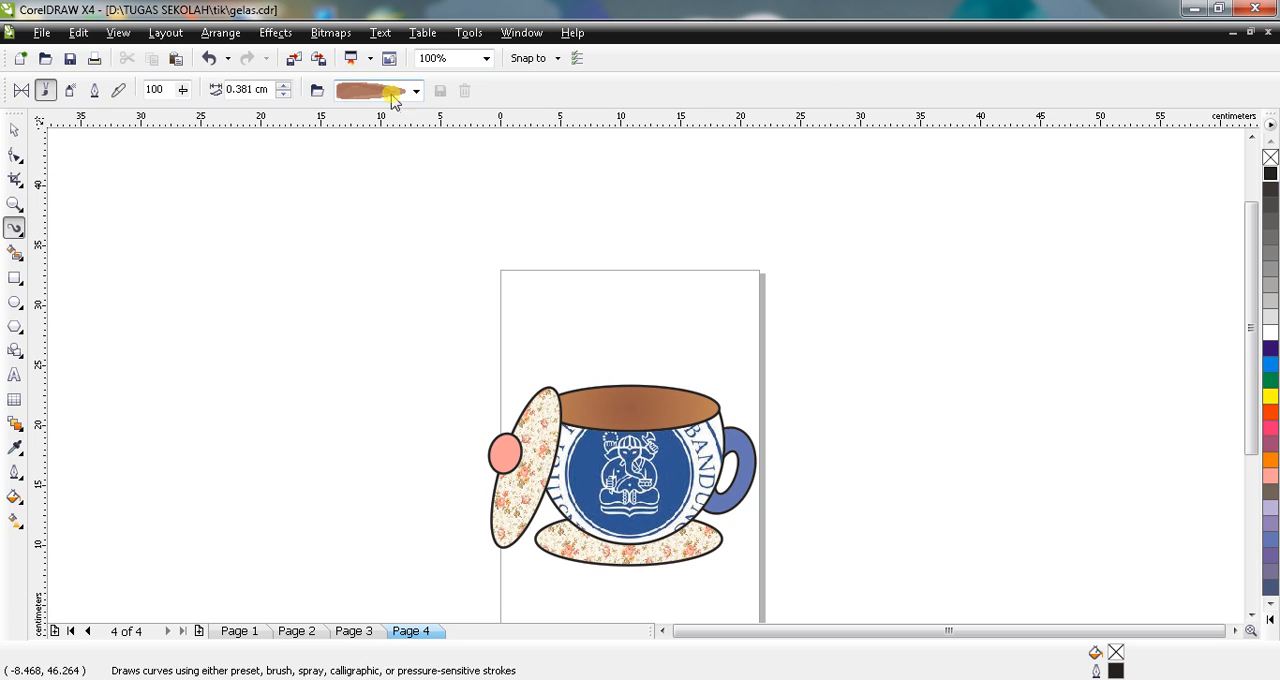
pyautogui.moveTo(668, 405)
pyautogui.mouseDown()
pyautogui.moveTo(619, 387)
pyautogui.moveTo(577, 403)
pyautogui.moveTo(632, 436)
pyautogui.moveTo(668, 415)
pyautogui.moveTo(620, 393)
pyautogui.moveTo(586, 409)
pyautogui.moveTo(628, 425)
pyautogui.moveTo(665, 416)
pyautogui.moveTo(609, 411)
pyautogui.mouseUp()
pyautogui.press('Escape')
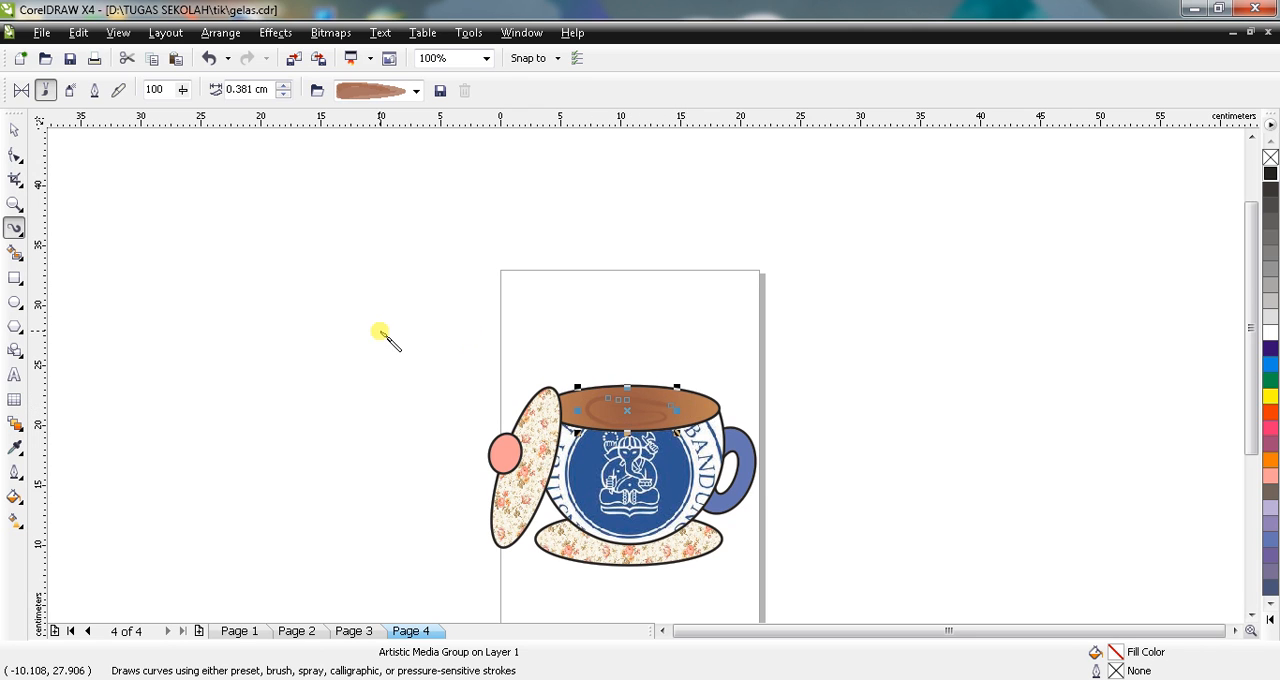
pyautogui.click(10, 128)
pyautogui.click(283, 306)
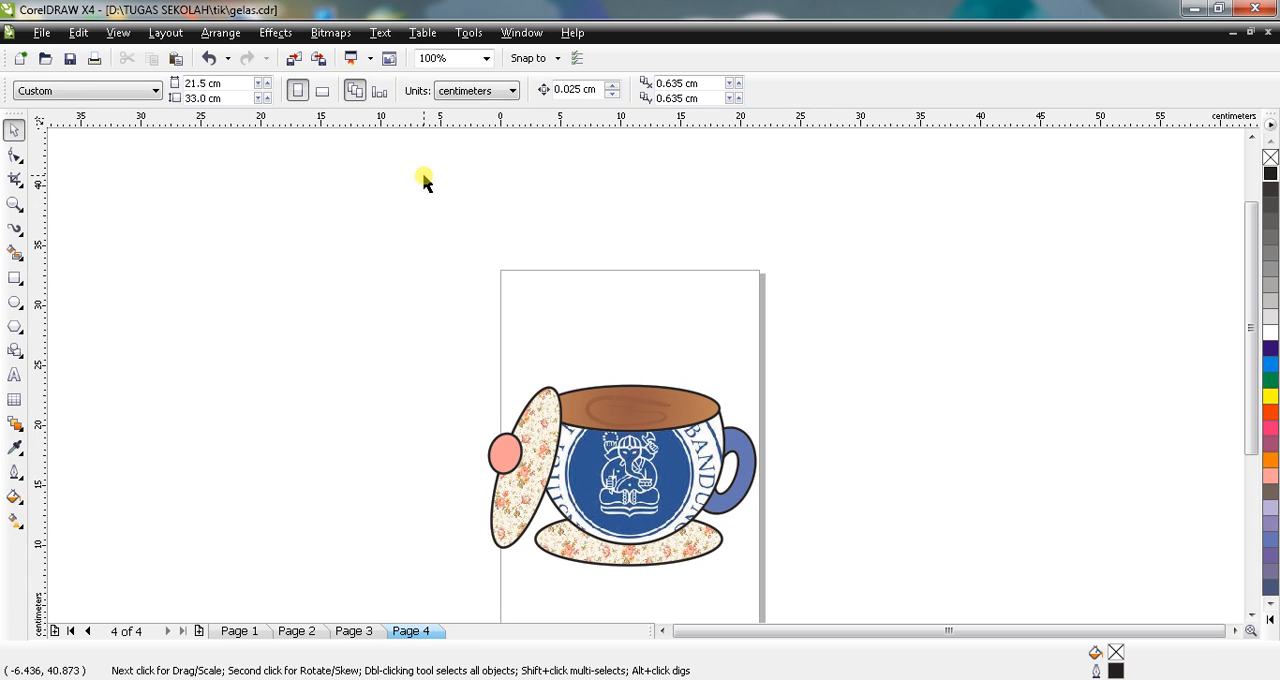
# Step: Paint three wavy steam strokes rising from the brown rim with the Artistic Media tool's thin yellow brush, 0.381 cm wide
pyautogui.click(14, 228)
pyautogui.click(415, 91)
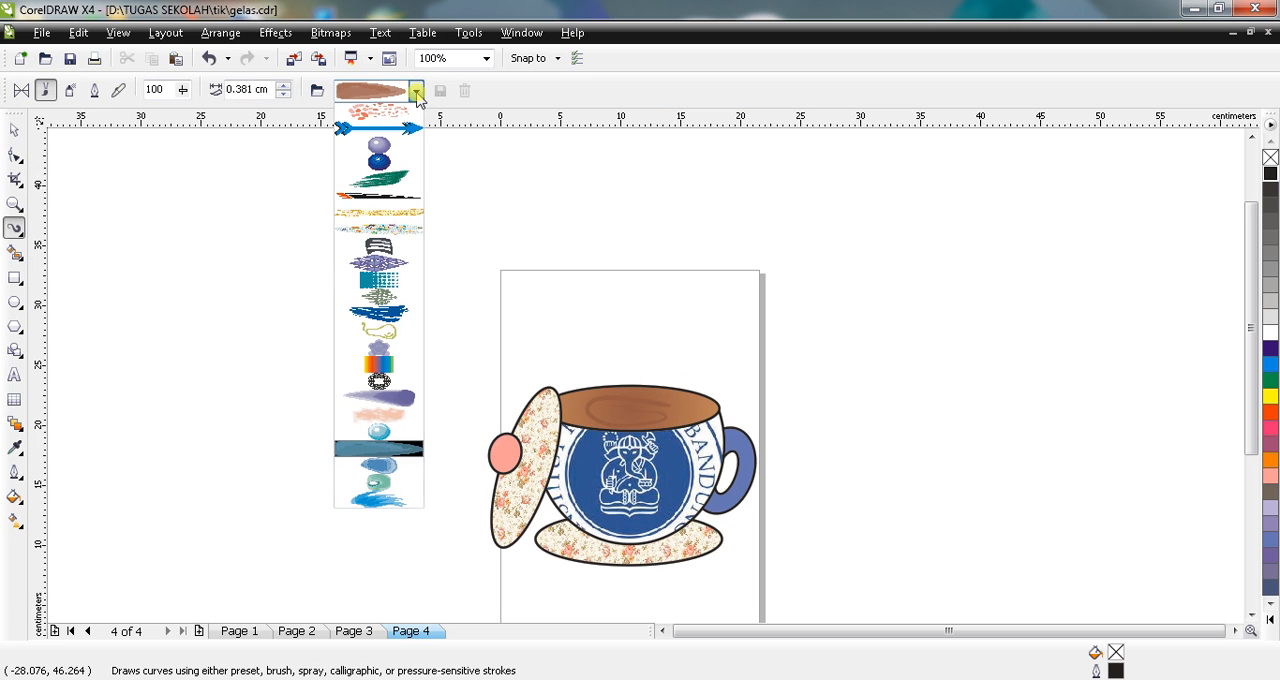
pyautogui.click(381, 218)
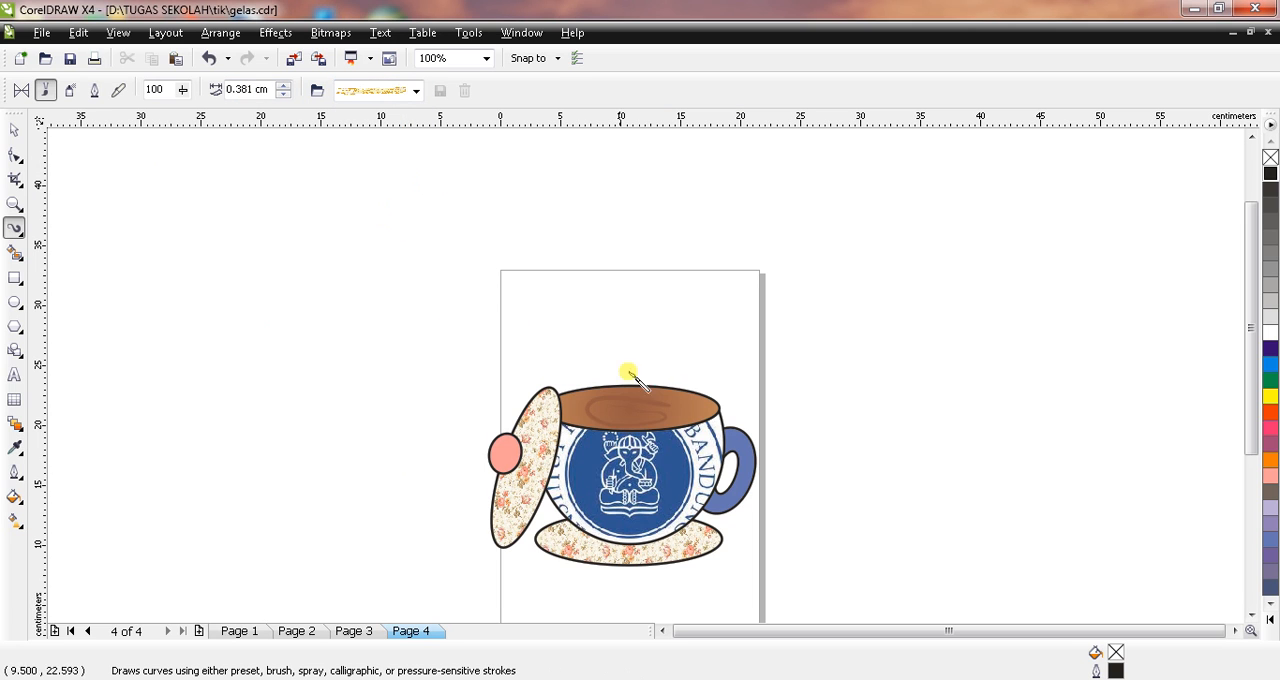
pyautogui.moveTo(593, 350); pyautogui.dragTo(614, 407)
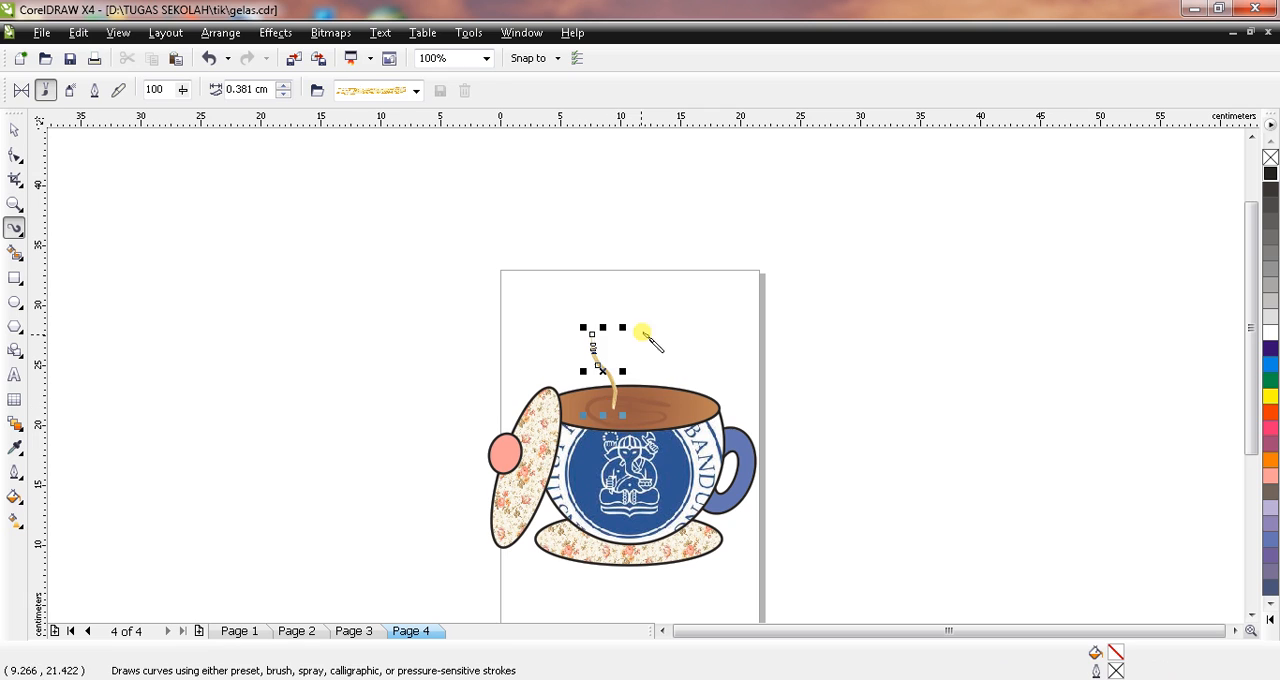
pyautogui.moveTo(640, 329); pyautogui.dragTo(640, 406)
pyautogui.moveTo(672, 340); pyautogui.dragTo(656, 416)
pyautogui.click(14, 130)
pyautogui.click(140, 314)
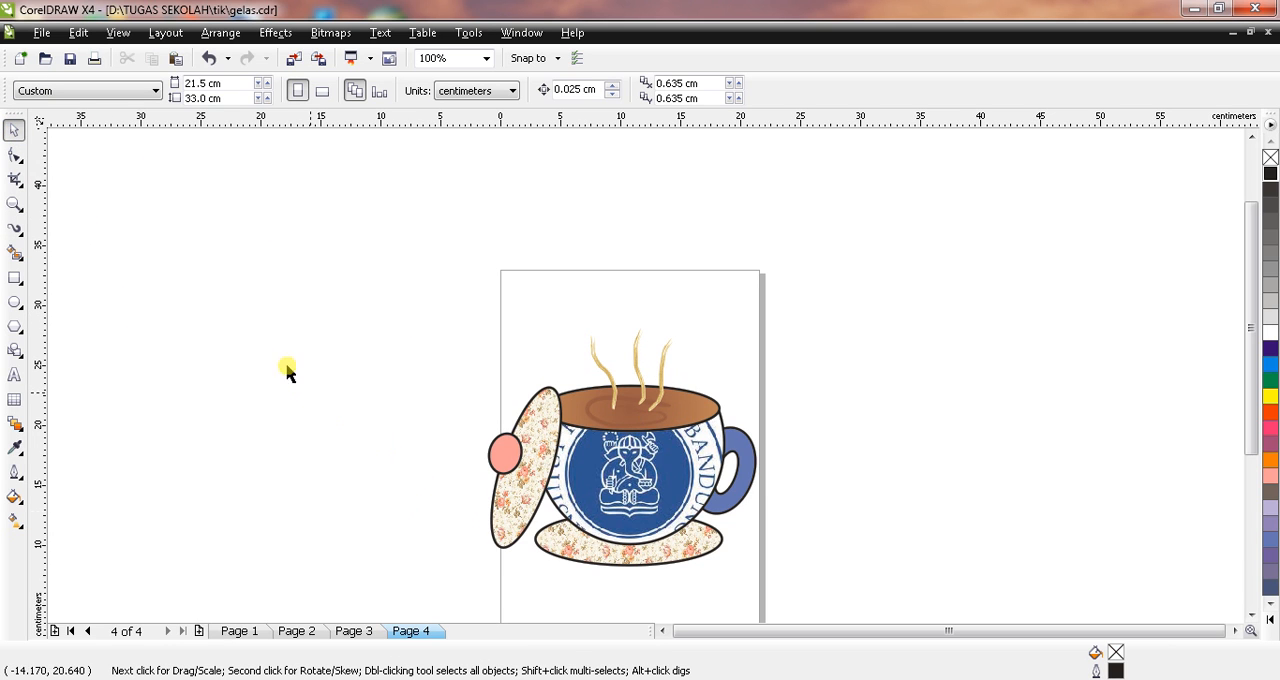
# Step: Spray a curved trail of bubbles above the steam and down towards the handle with the Artistic Media sprayer's bubble spraylist
pyautogui.click(14, 229)
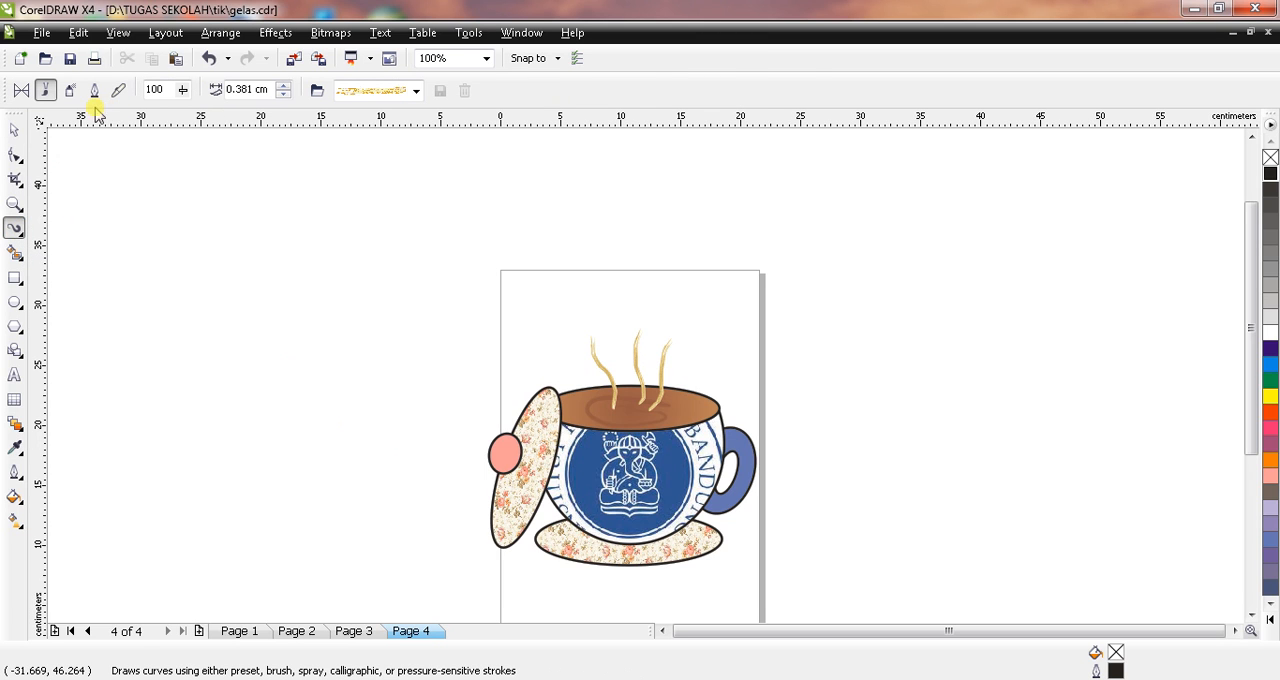
pyautogui.click(70, 90)
pyautogui.click(417, 91)
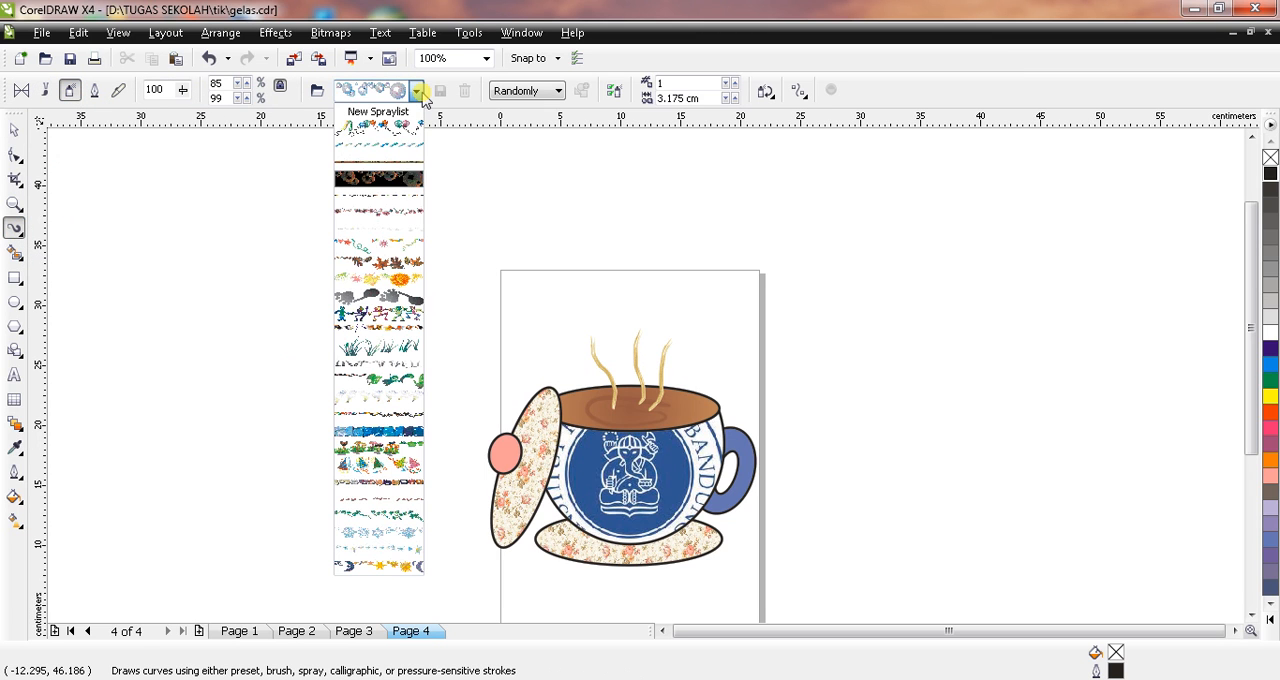
pyautogui.click(408, 182)
pyautogui.moveTo(583, 301)
pyautogui.mouseDown()
pyautogui.moveTo(666, 311)
pyautogui.moveTo(723, 349)
pyautogui.moveTo(741, 391)
pyautogui.mouseUp()
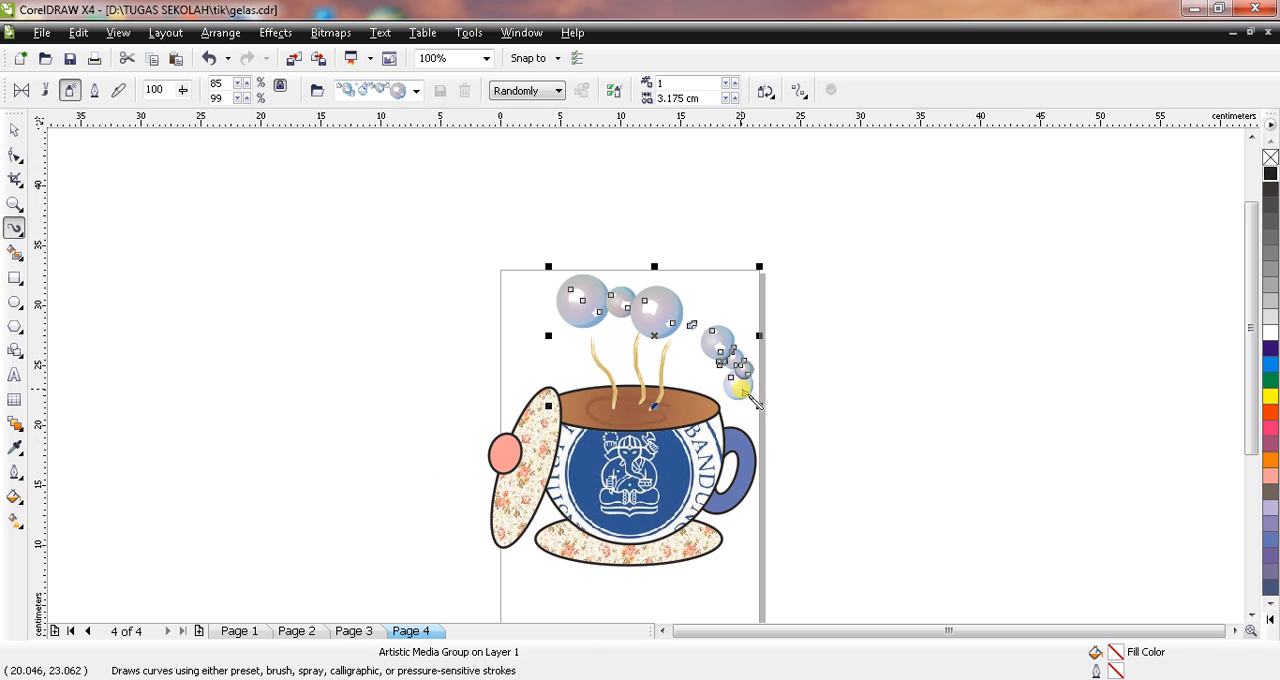
pyautogui.click(416, 91)
pyautogui.click(8, 104)
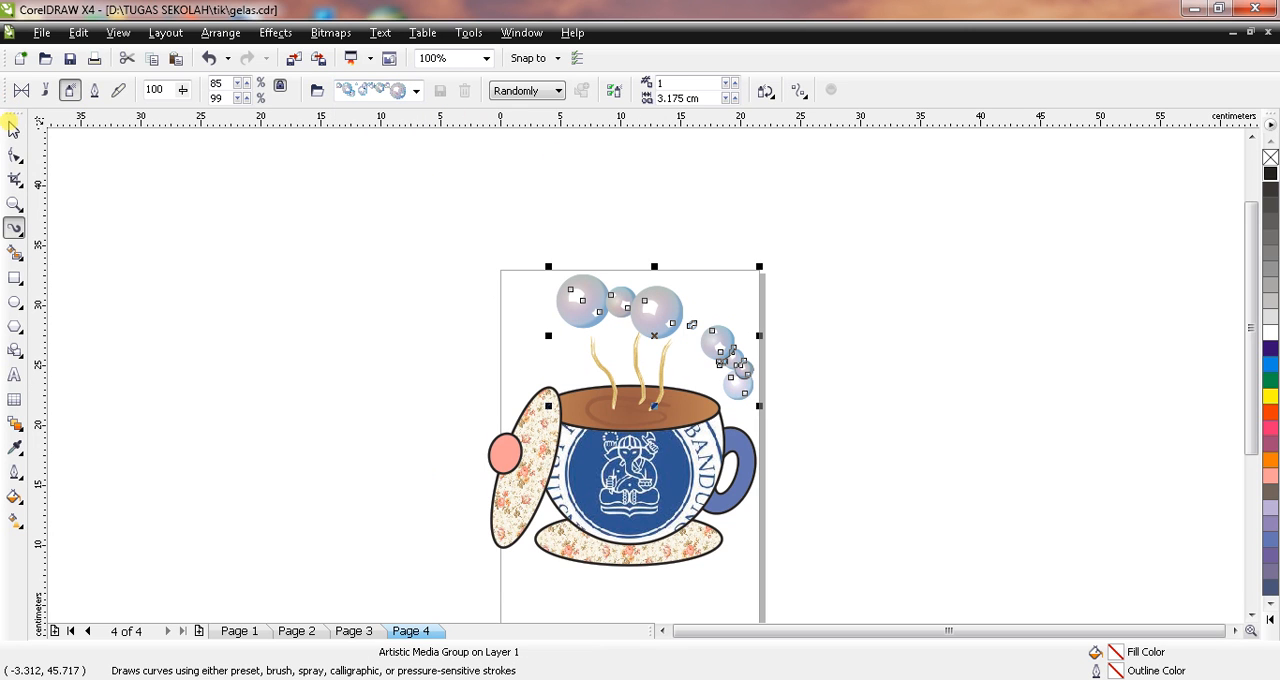
pyautogui.click(14, 130)
pyautogui.click(177, 195)
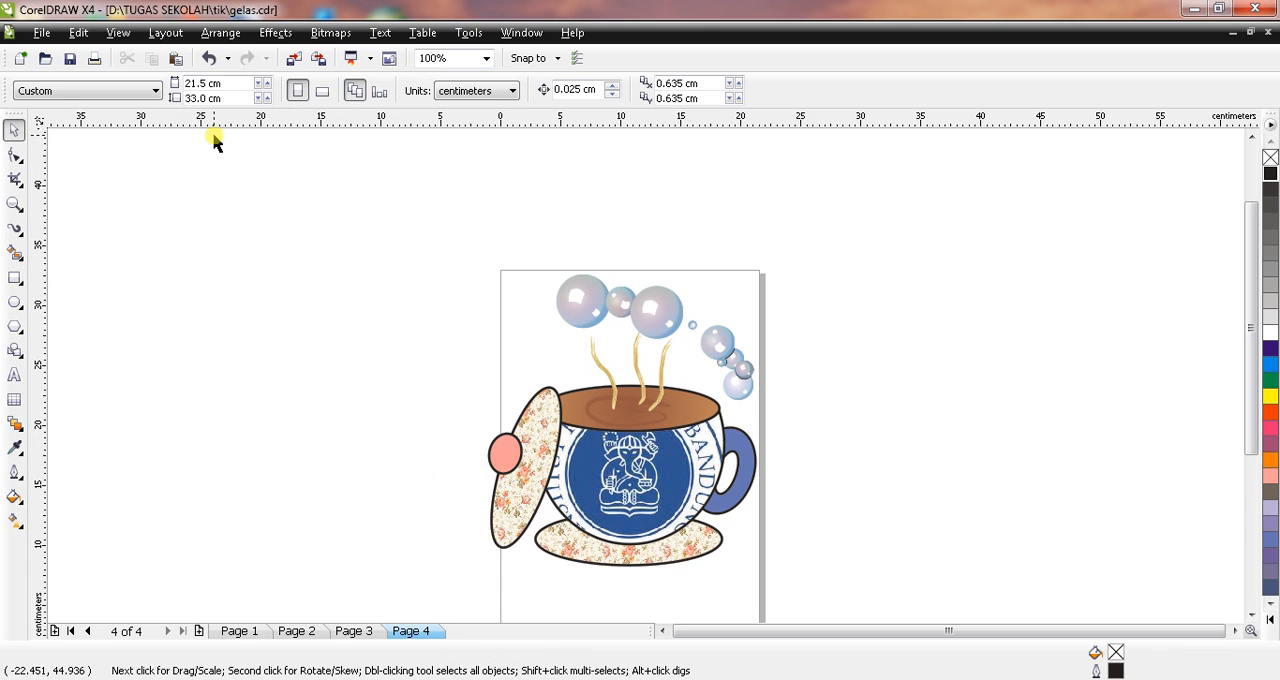
# Step: Spray a looping green clover vine around the bubbles above the handle with the Artistic Media sprayer's clover spraylist
pyautogui.click(13, 228)
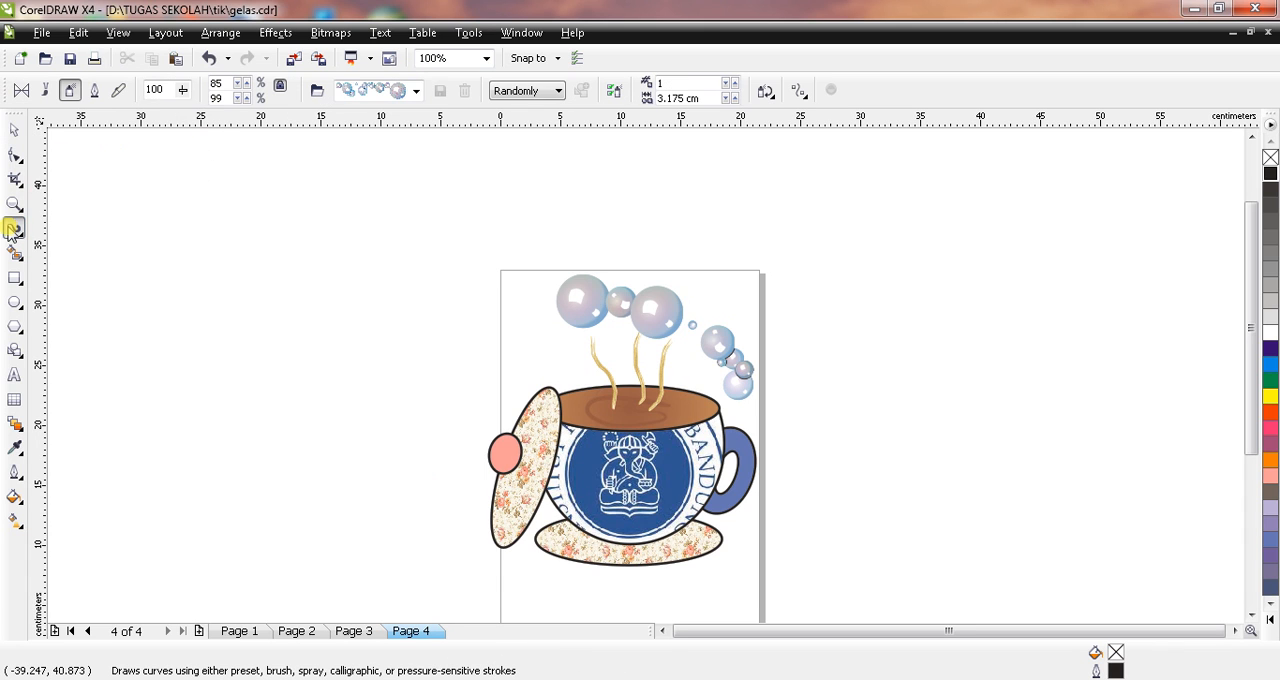
pyautogui.click(416, 91)
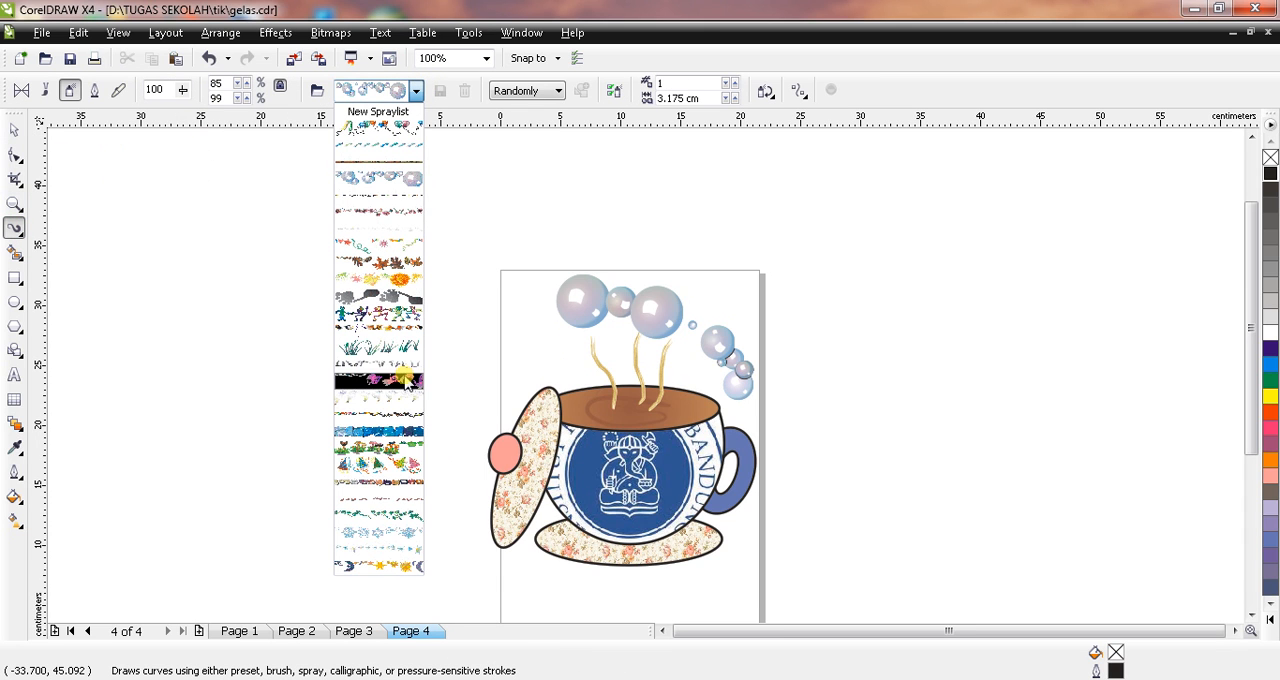
pyautogui.click(399, 514)
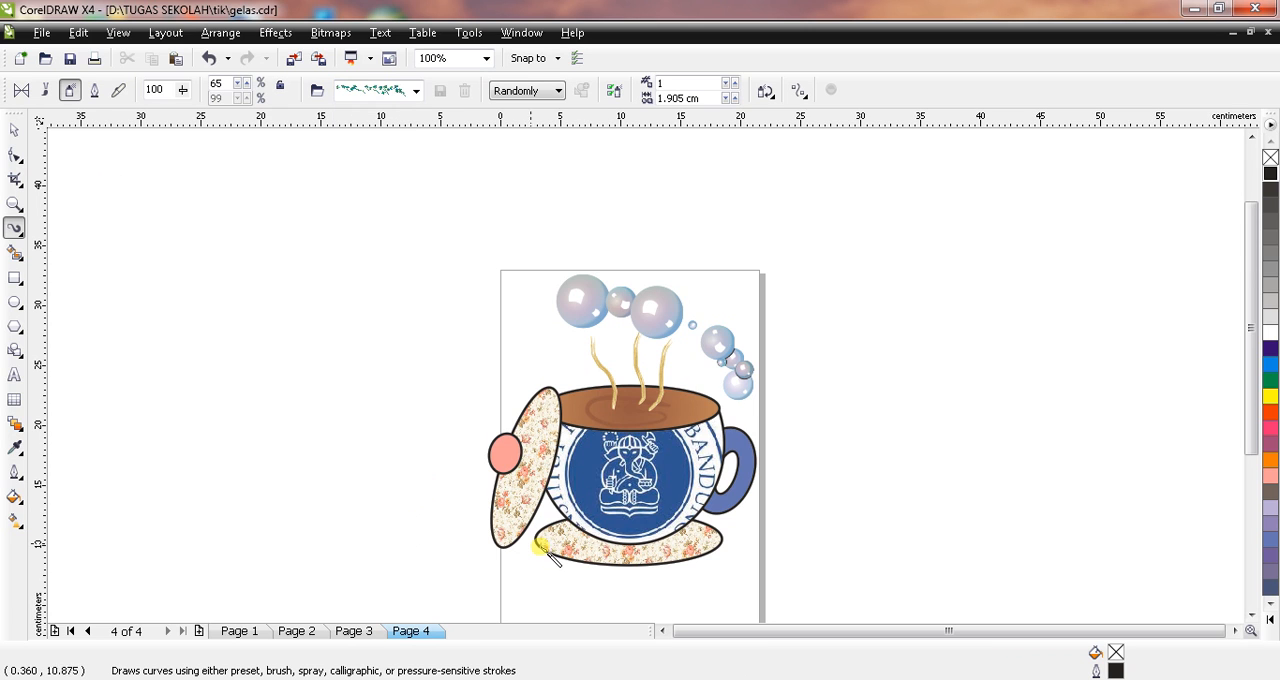
pyautogui.moveTo(629, 286)
pyautogui.mouseDown()
pyautogui.moveTo(718, 292)
pyautogui.moveTo(746, 323)
pyautogui.moveTo(740, 351)
pyautogui.moveTo(682, 349)
pyautogui.moveTo(742, 318)
pyautogui.mouseUp()
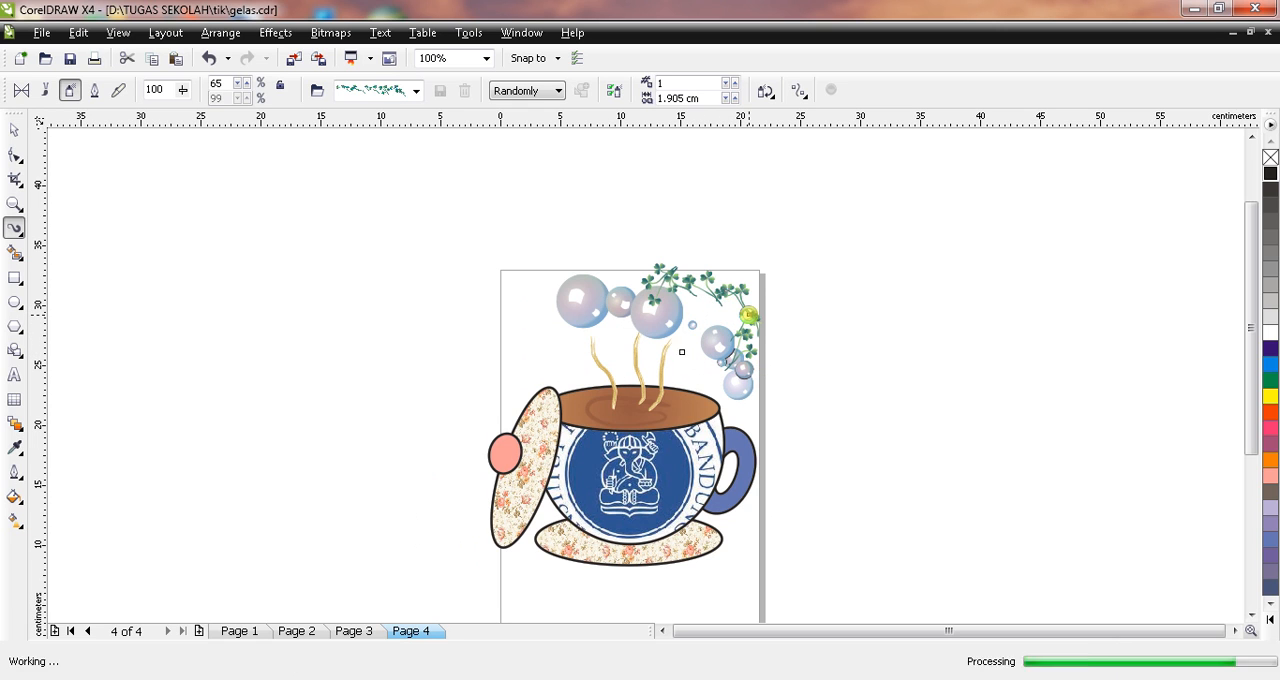
pyautogui.click(14, 130)
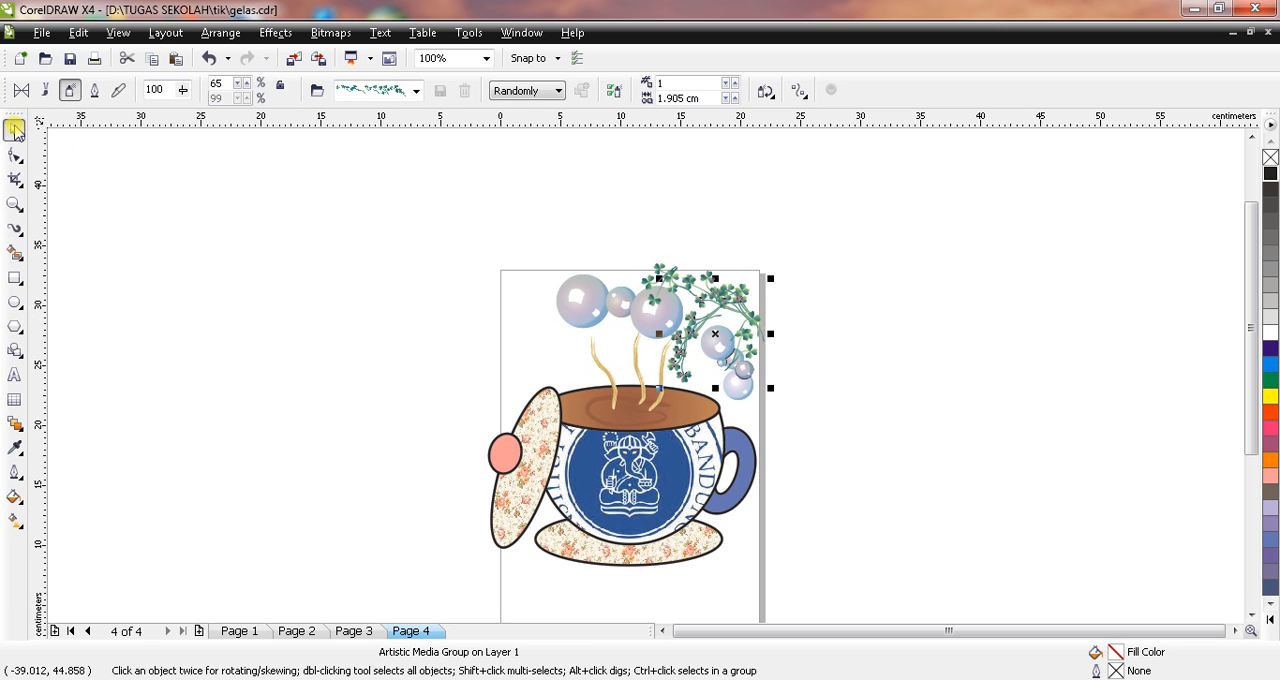
pyautogui.click(229, 316)
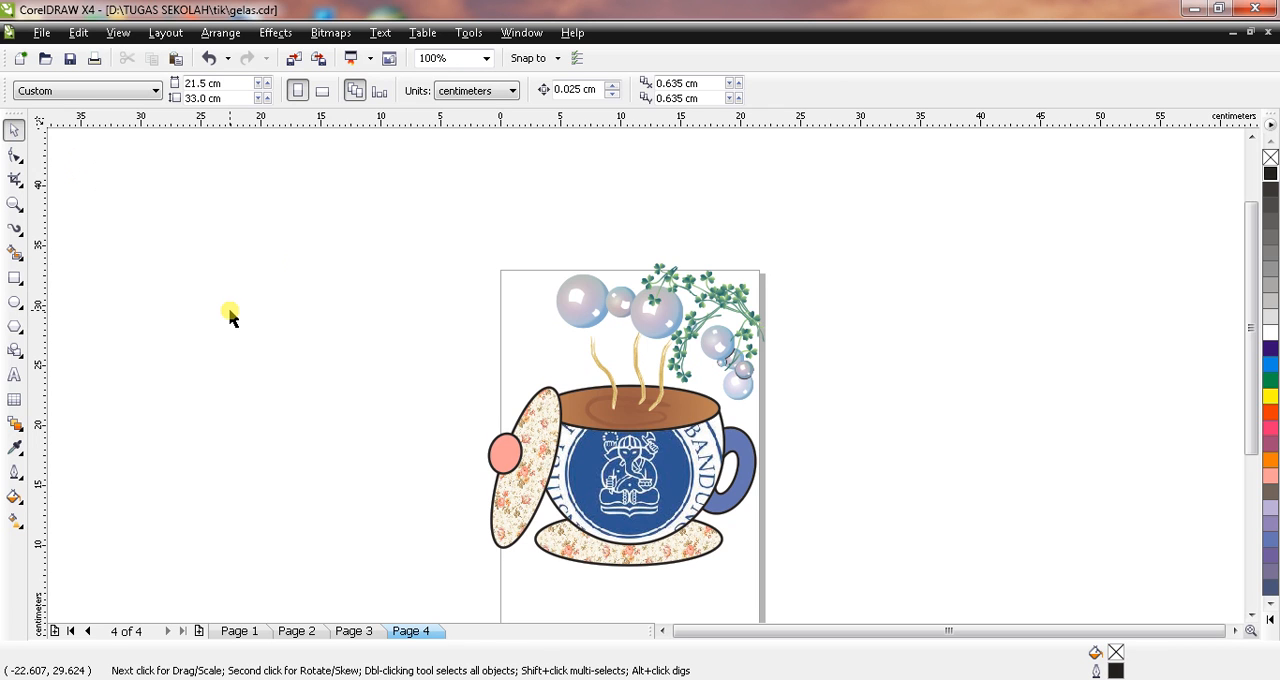
# Step: Enter a line of artistic text with the author's name on the page below the floral saucer
pyautogui.moveTo(1249, 373); pyautogui.dragTo(1251, 432)
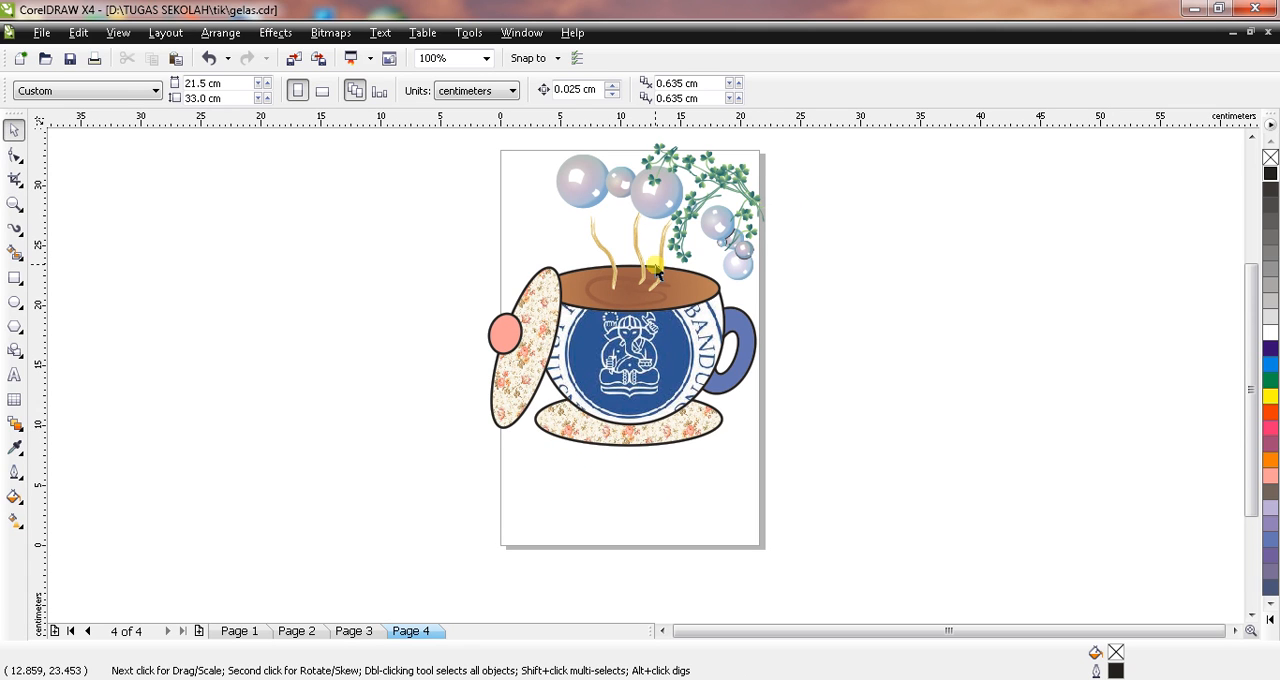
pyautogui.click(518, 400)
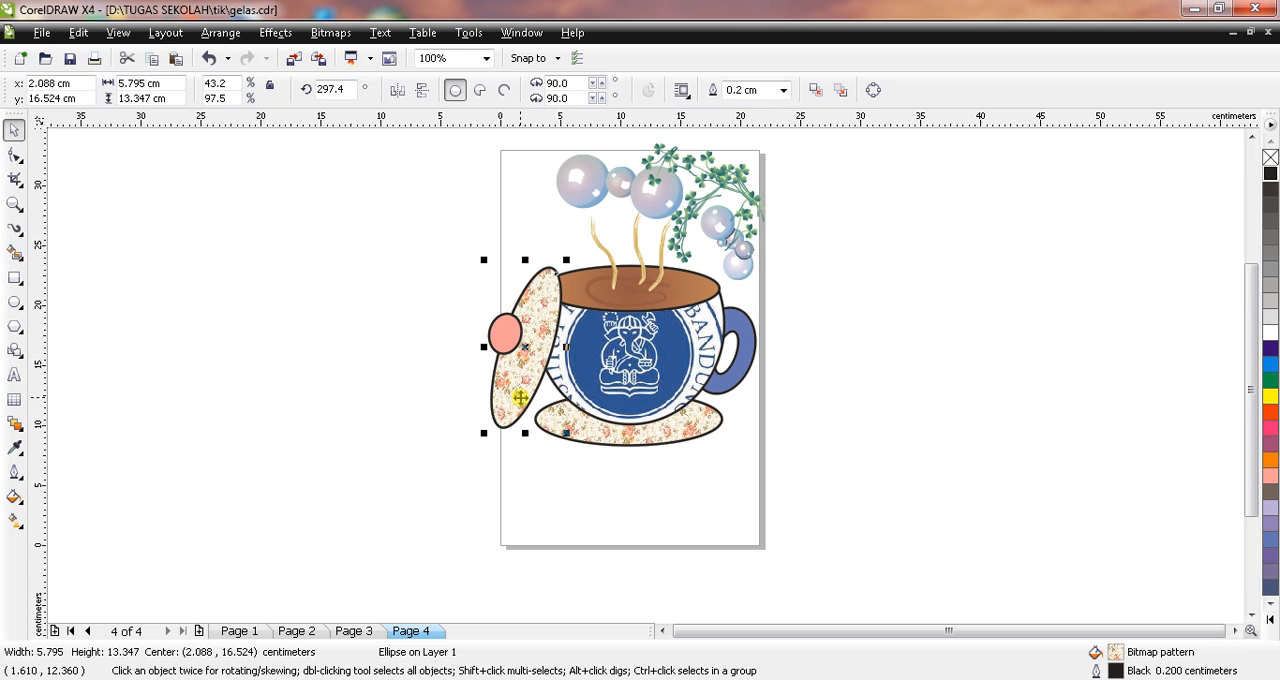
pyautogui.click(401, 318)
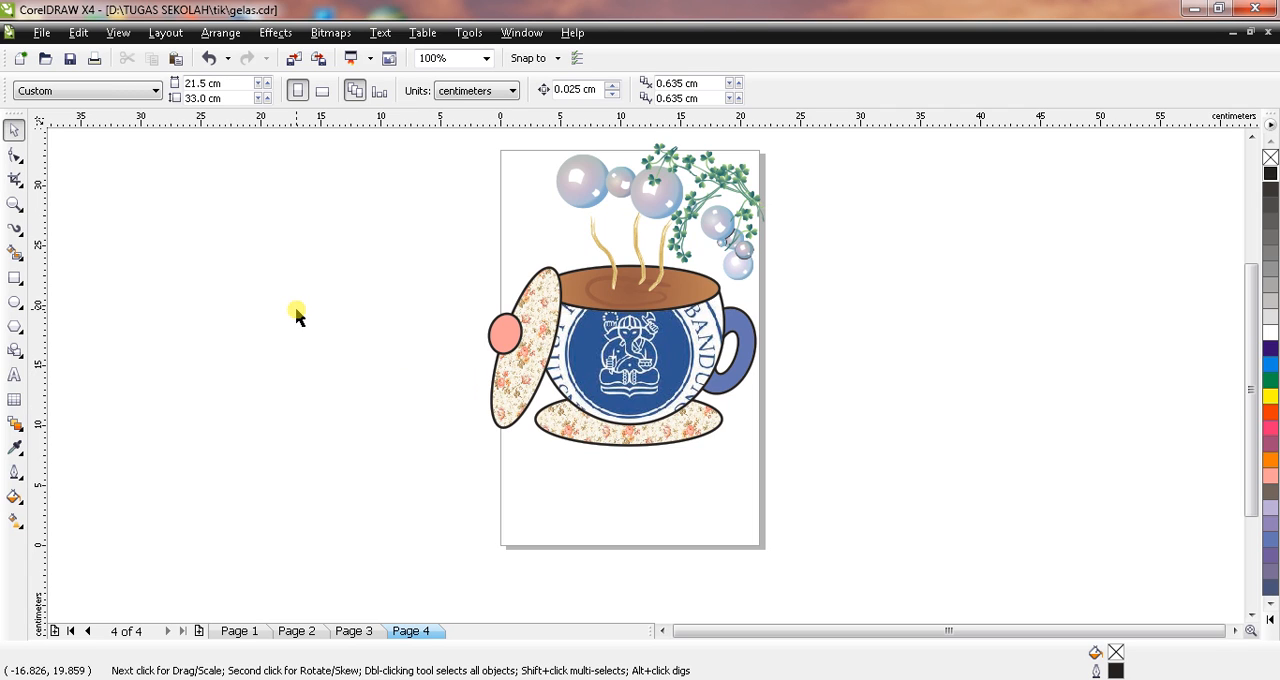
pyautogui.click(14, 375)
pyautogui.click(538, 507)
pyautogui.write('RAHMA')
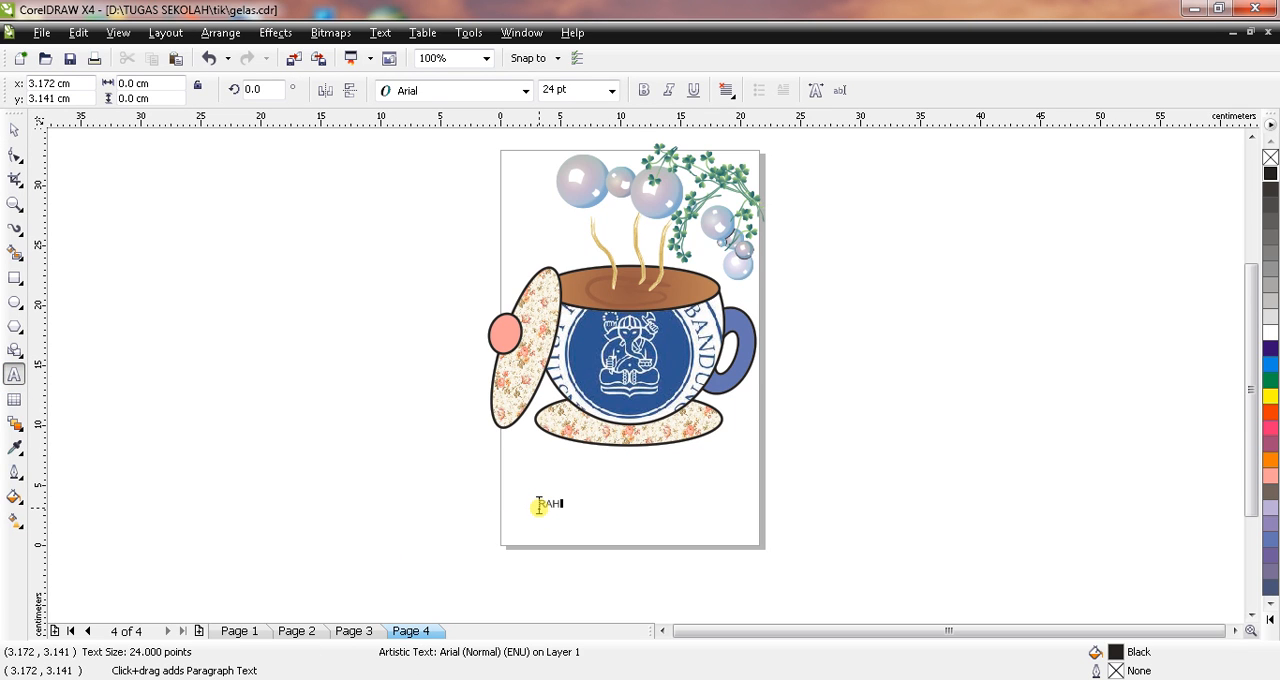